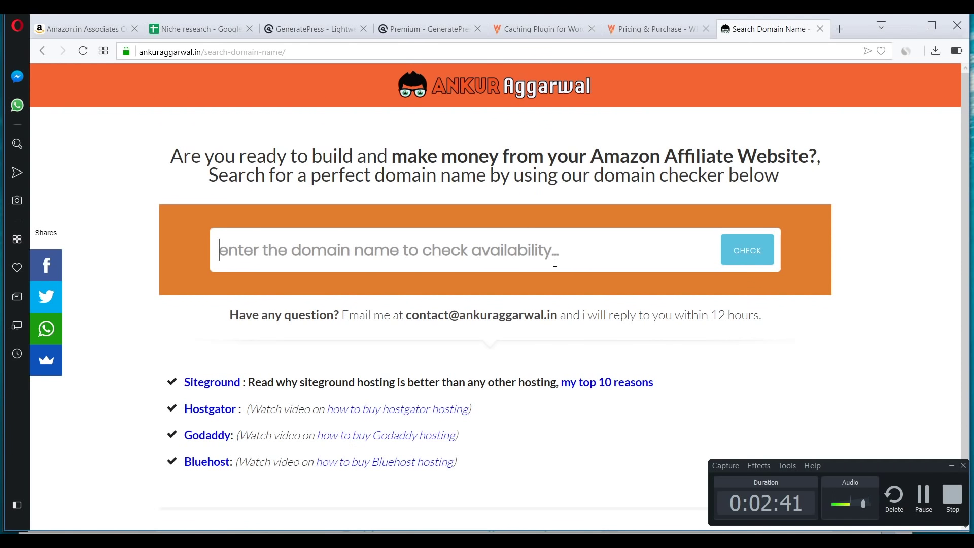
# - Open the SiteGround hosting review in a background tab, skim it, and return to the domain checker
pyautogui.middleClick(614, 390)
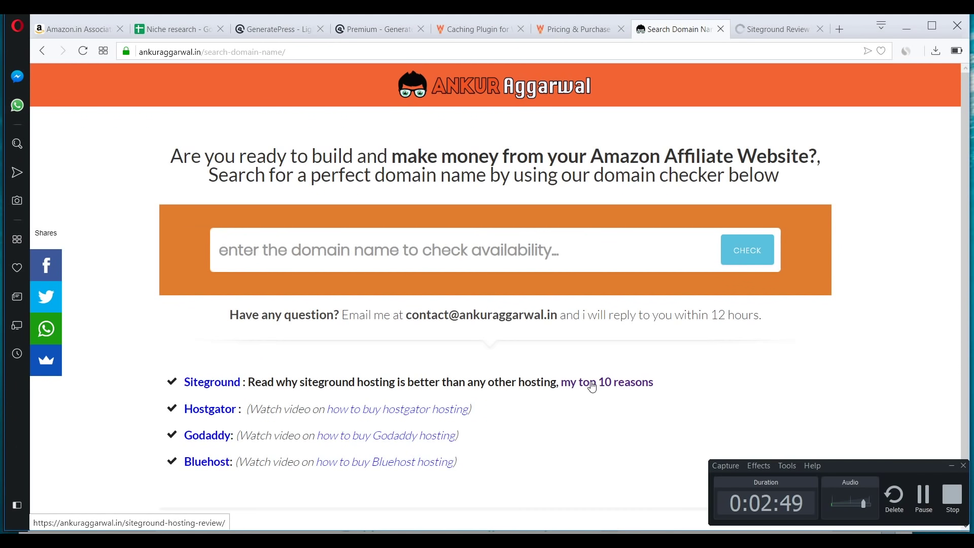
pyautogui.click(781, 29)
pyautogui.scroll(-15, 249, 274)
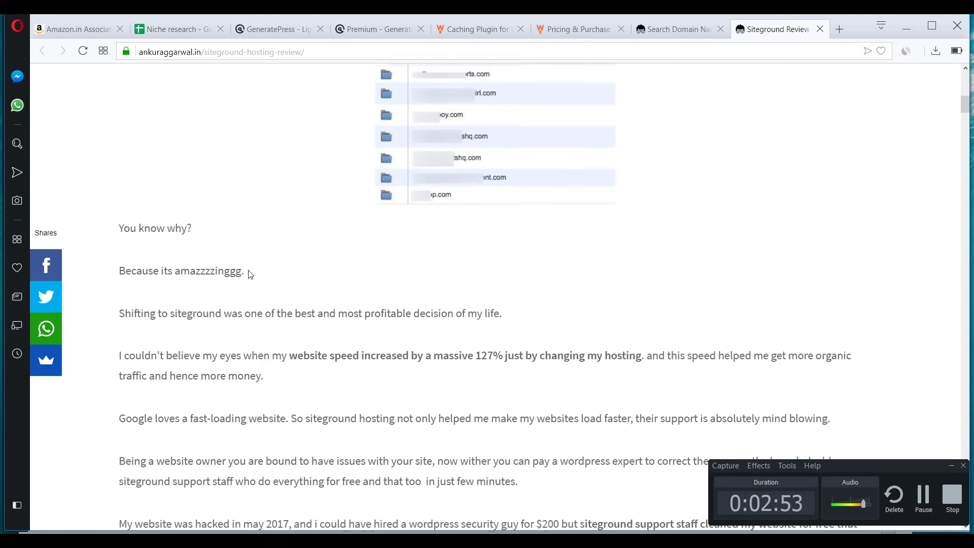
pyautogui.scroll(-20, 249, 271)
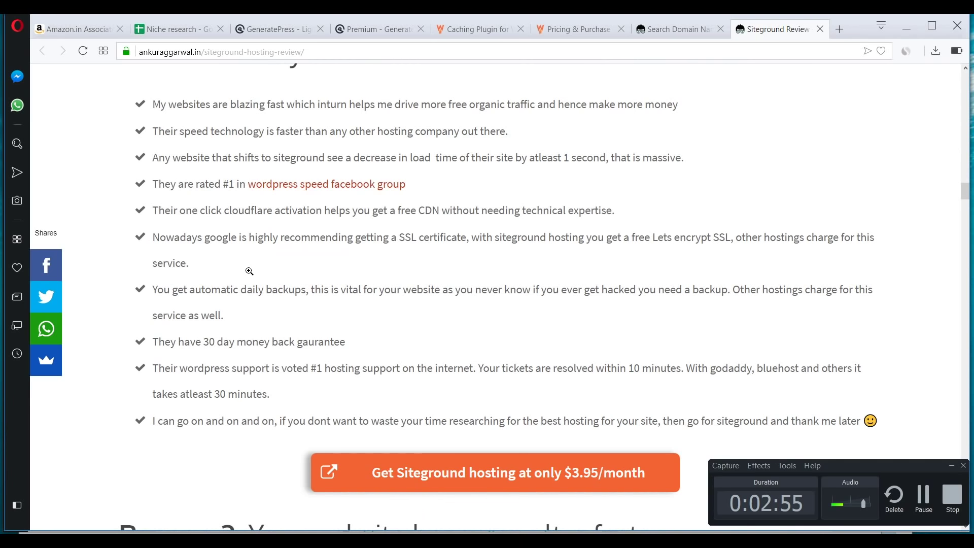
pyautogui.scroll(20, 250, 275)
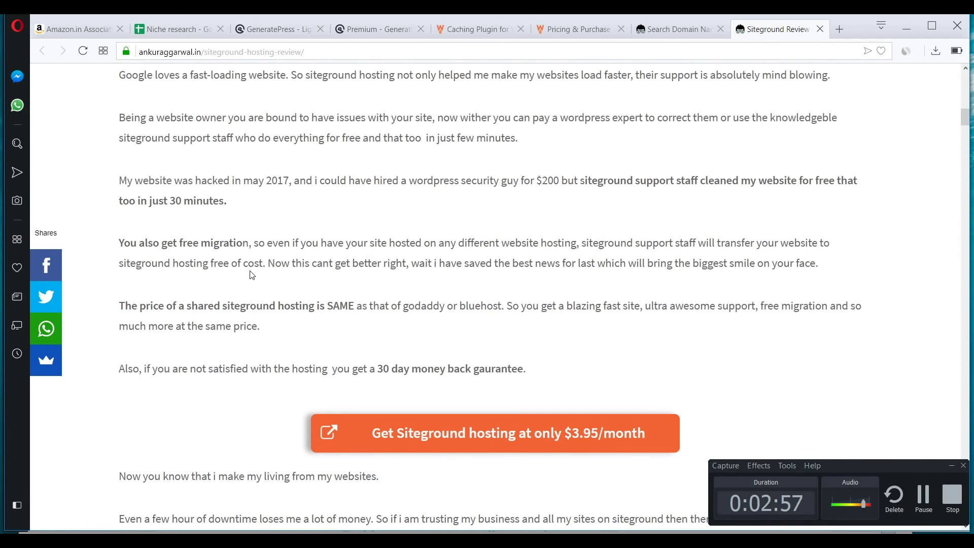
pyautogui.scroll(8, 251, 273)
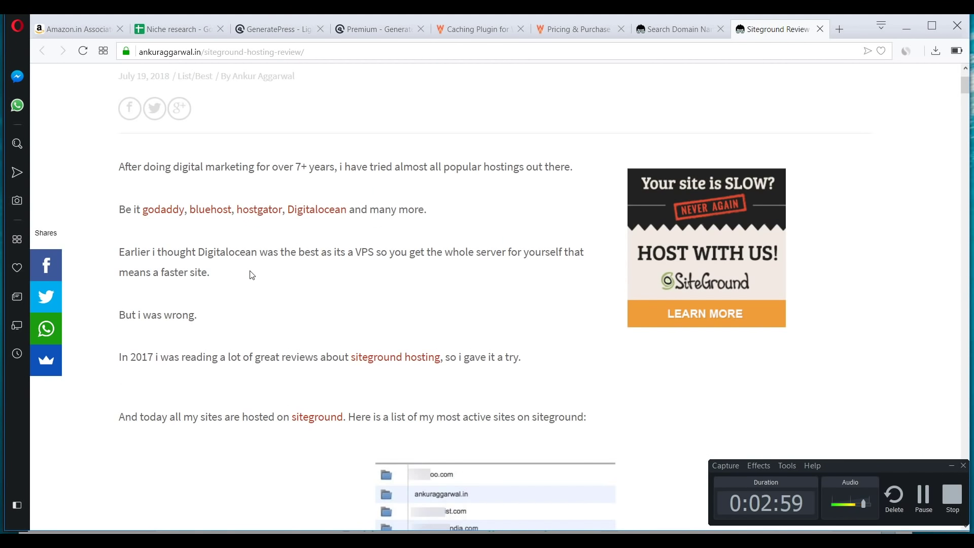
pyautogui.click(678, 29)
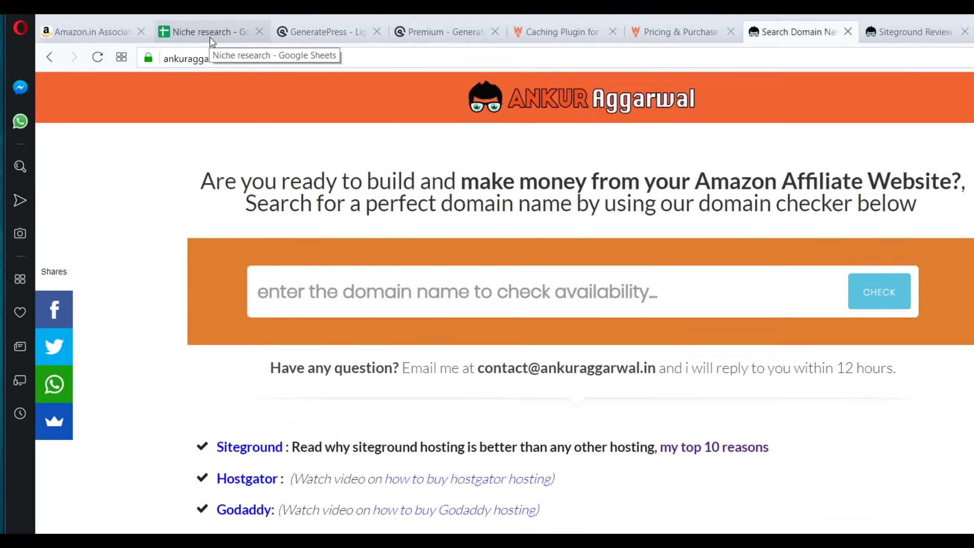
pyautogui.click(212, 42)
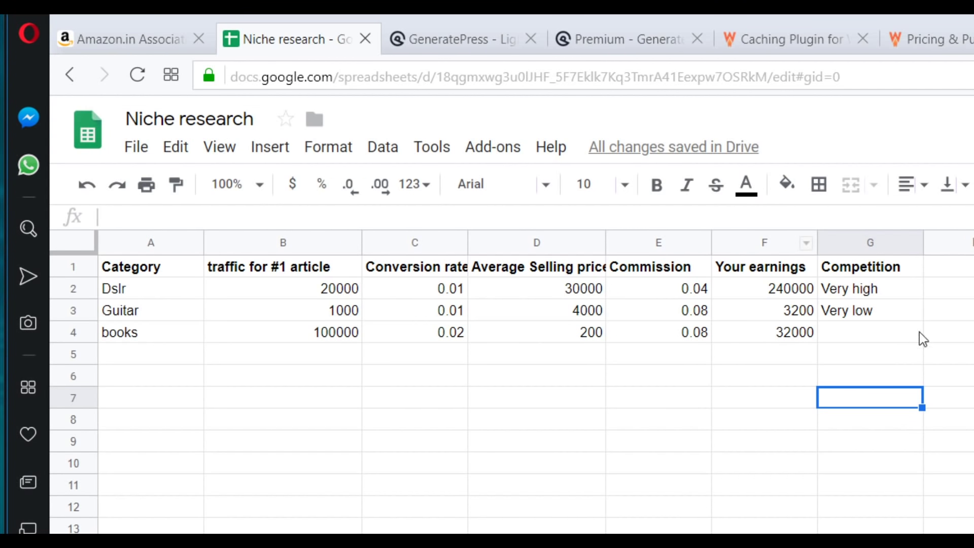
pyautogui.click(133, 290)
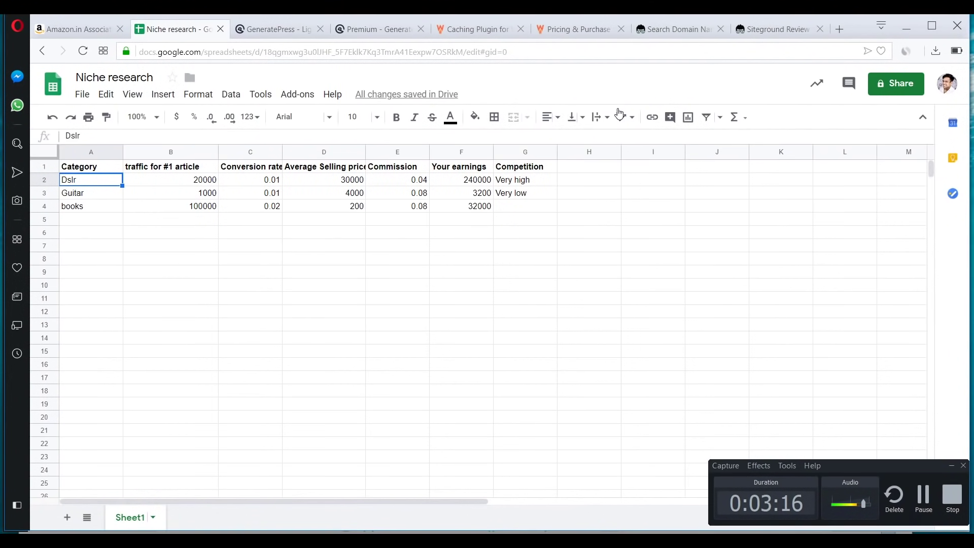
pyautogui.click(671, 38)
# - Check bestdslrindia.in availability, find it taken, and bring up the FREE Blogging Tools page
pyautogui.click(400, 247)
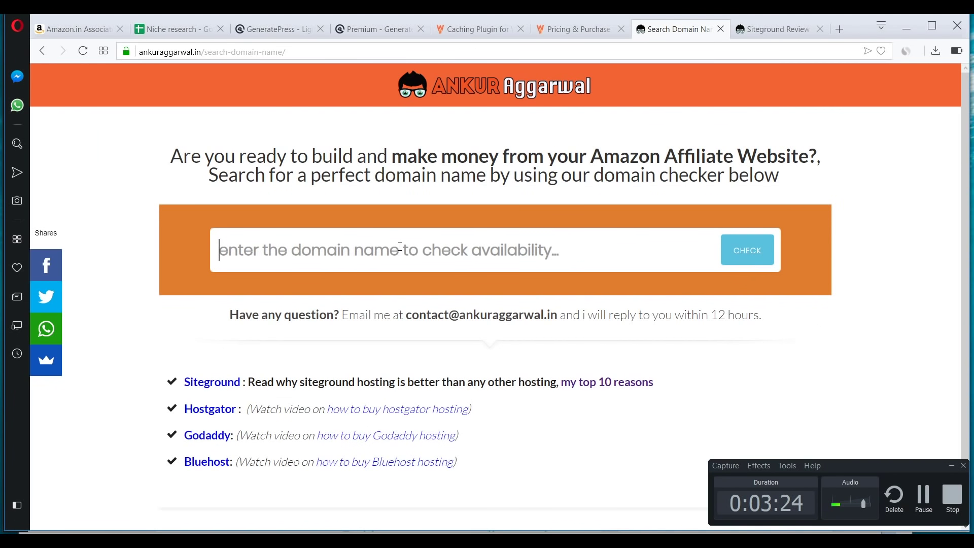
pyautogui.write('bestdslrindia.in')
pyautogui.press('Return')
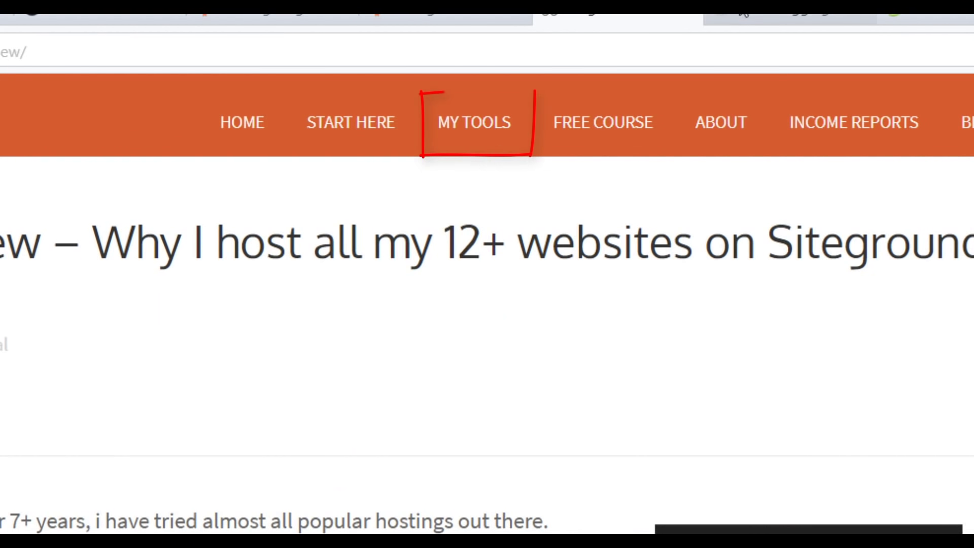
pyautogui.click(795, 17)
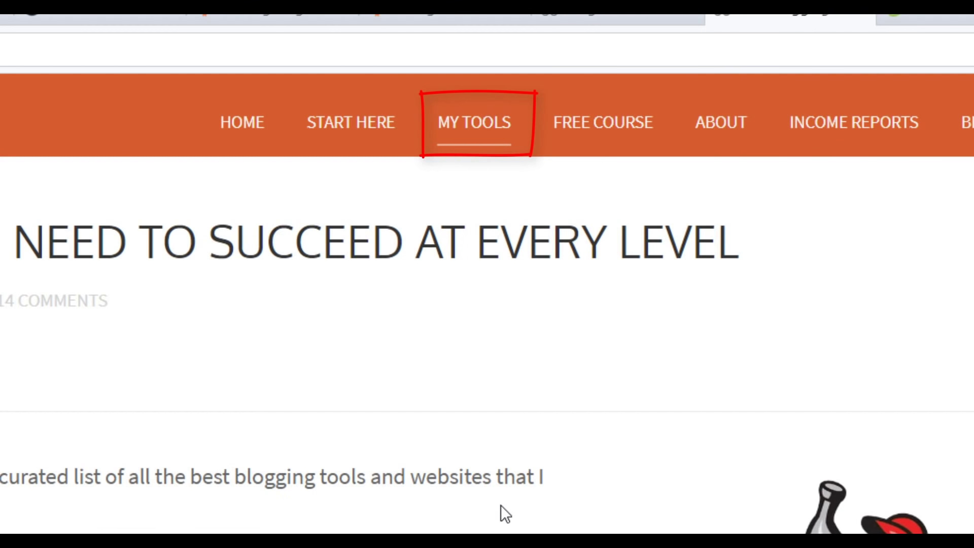
# - Go to SiteGround's hosting plans and choose the GrowBig plan at $5.95/mo
pyautogui.scroll(-6, 548, 288)
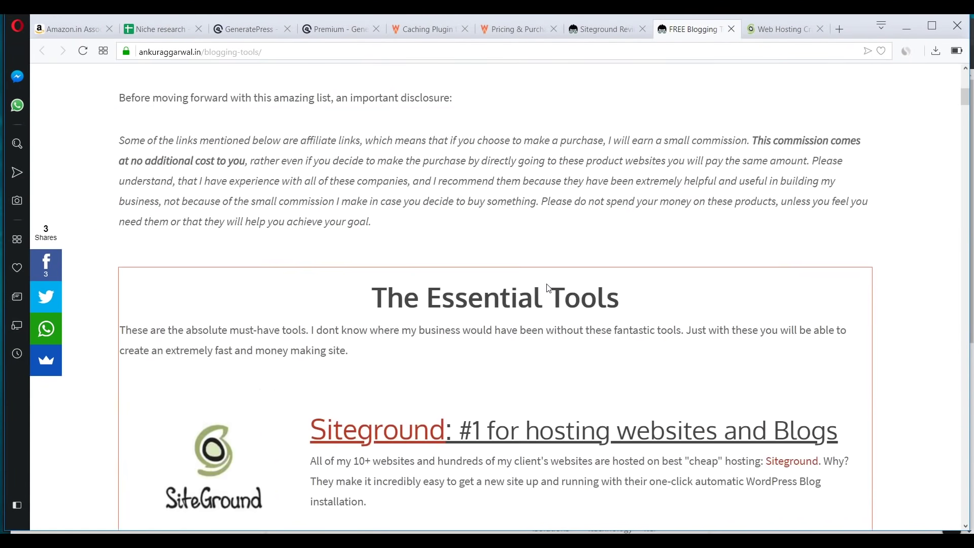
pyautogui.scroll(-4, 548, 288)
pyautogui.scroll(-5, 548, 284)
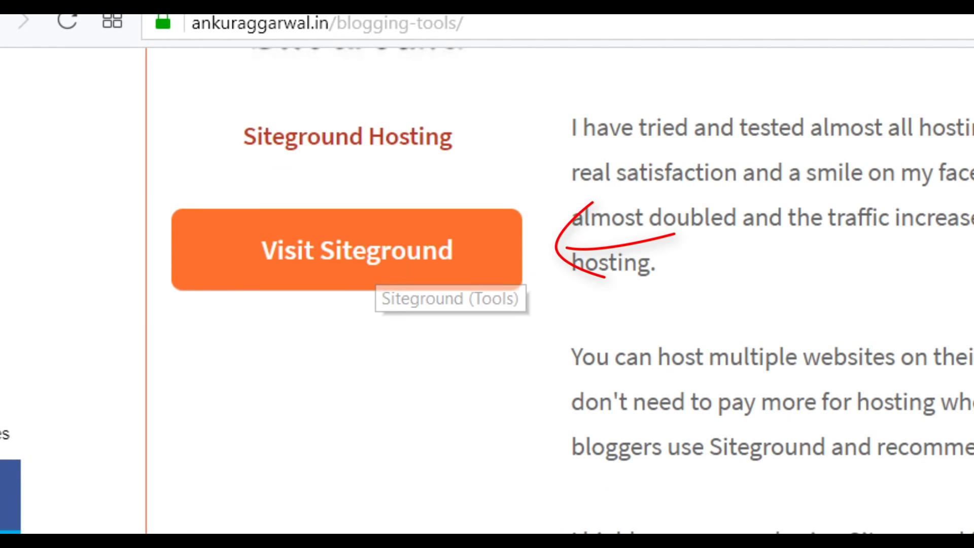
pyautogui.click(381, 269)
pyautogui.click(820, 23)
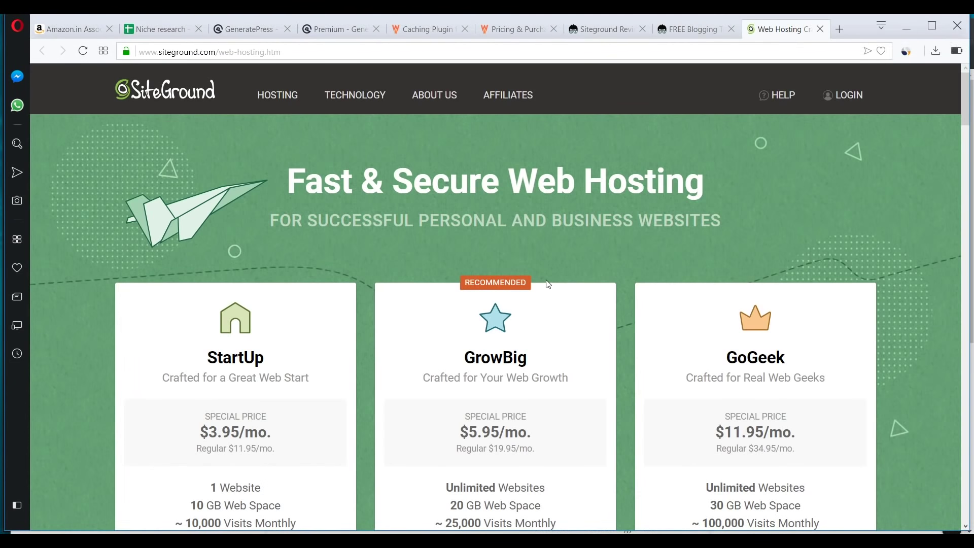
pyautogui.scroll(-4, 549, 284)
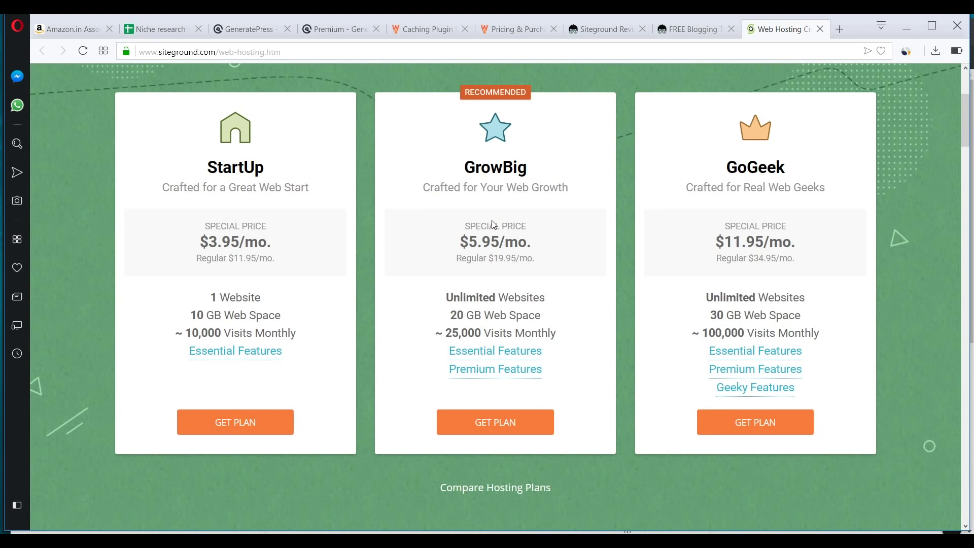
pyautogui.click(495, 430)
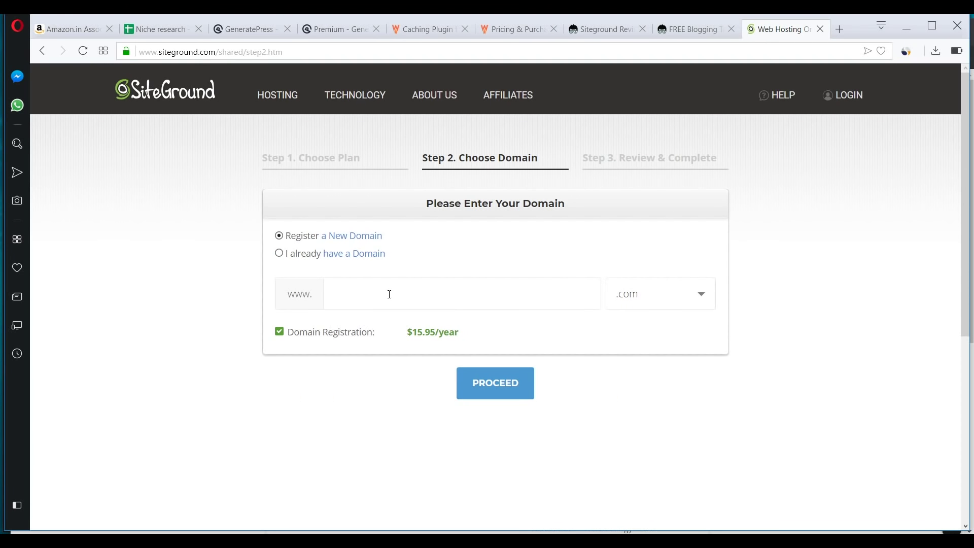
# - Switch from the SiteGround domain form to the Niche research spreadsheet
pyautogui.hotkey('ctrl', 'Tab')
pyautogui.click(792, 33)
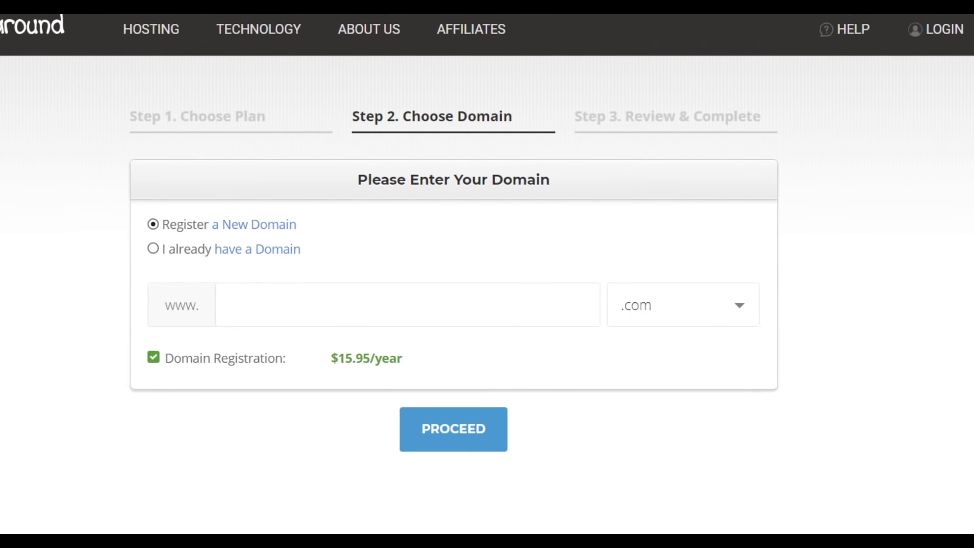
pyautogui.click(162, 34)
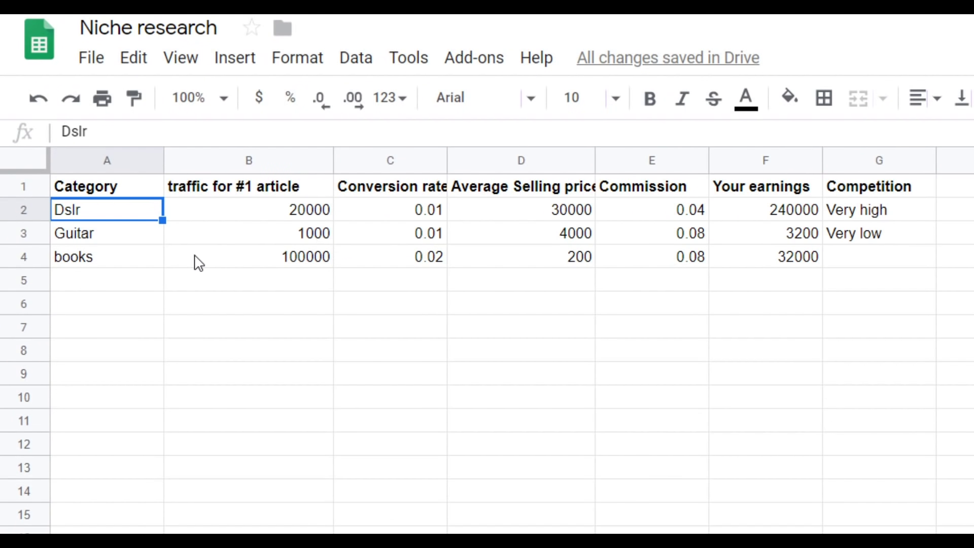
pyautogui.click(221, 257)
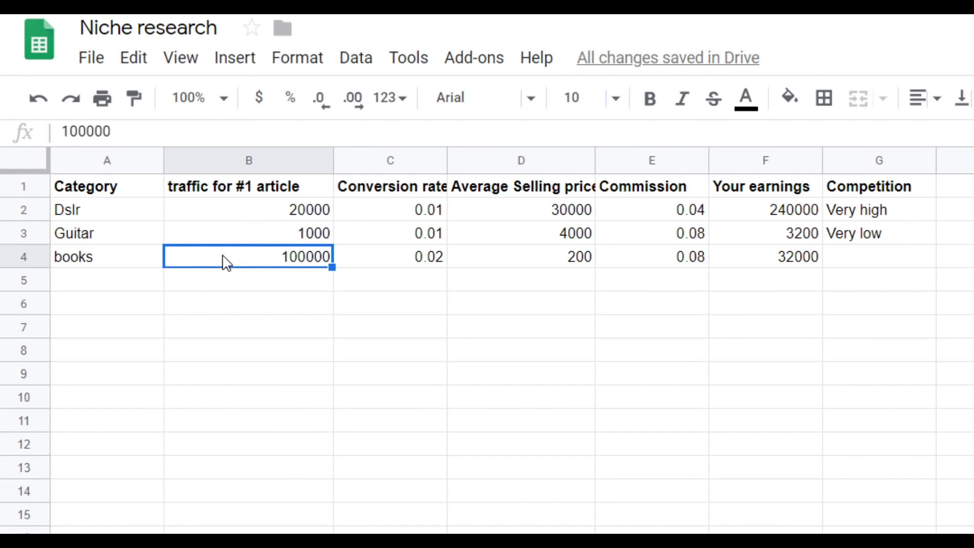
pyautogui.click(103, 213)
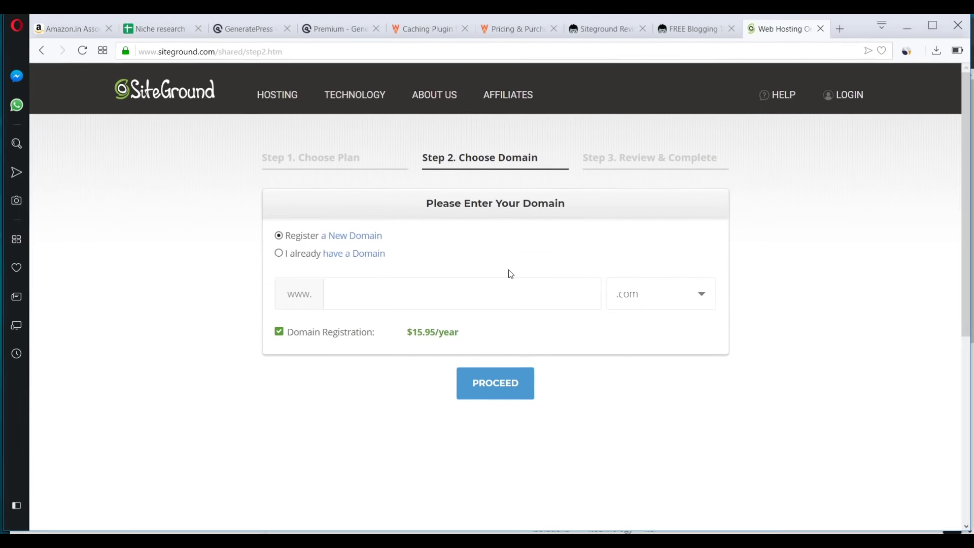
# - Enter the domain bestdslr with the .in extension and proceed to Review & Complete
pyautogui.click(406, 291)
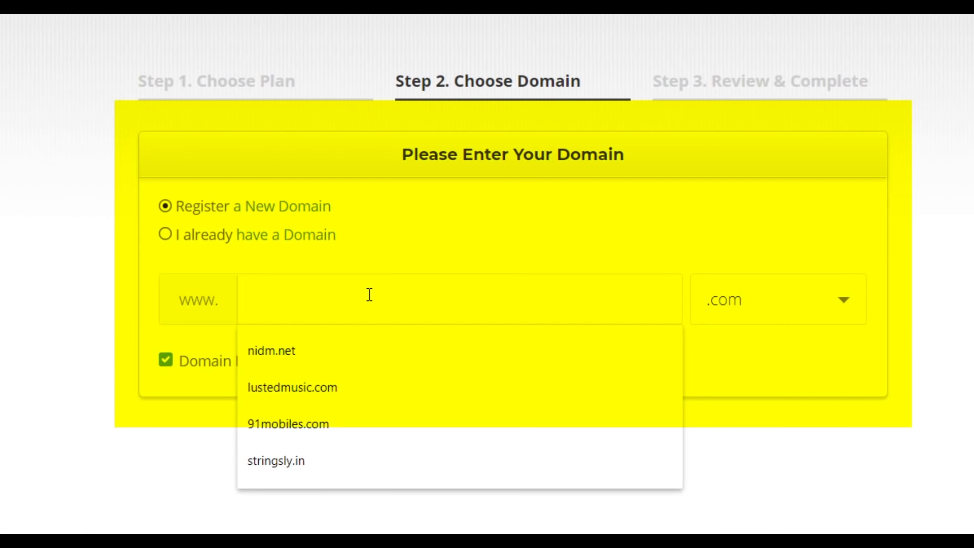
pyautogui.write('bestdsl')
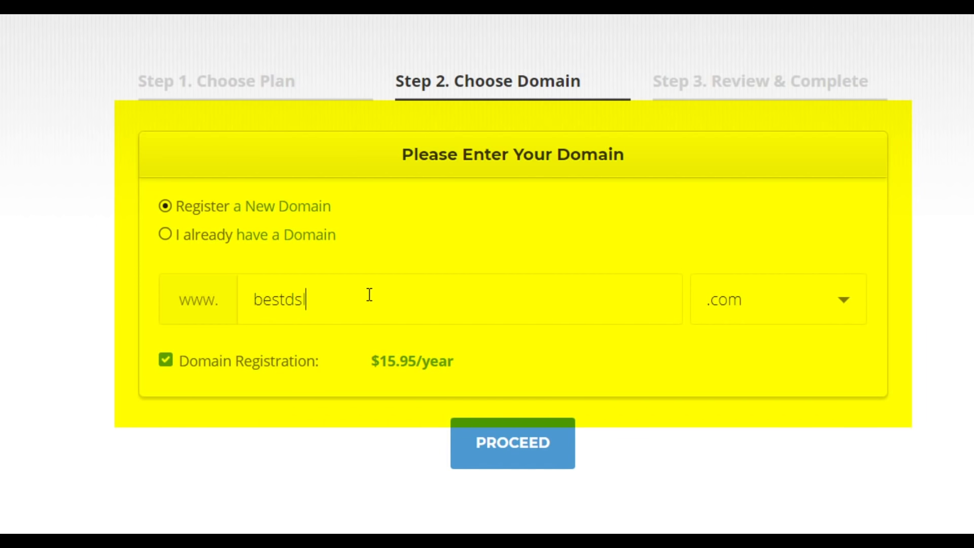
pyautogui.write('r')
pyautogui.click(769, 322)
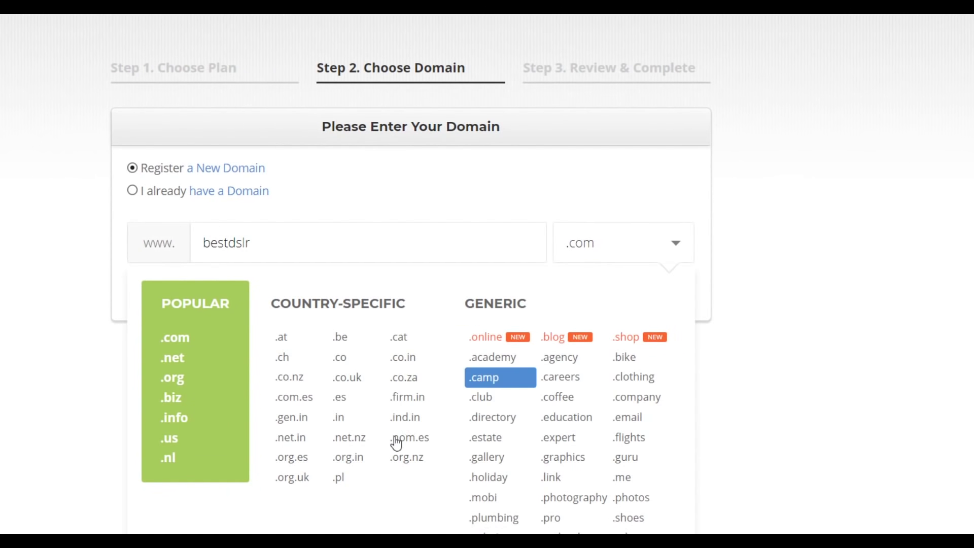
pyautogui.click(391, 469)
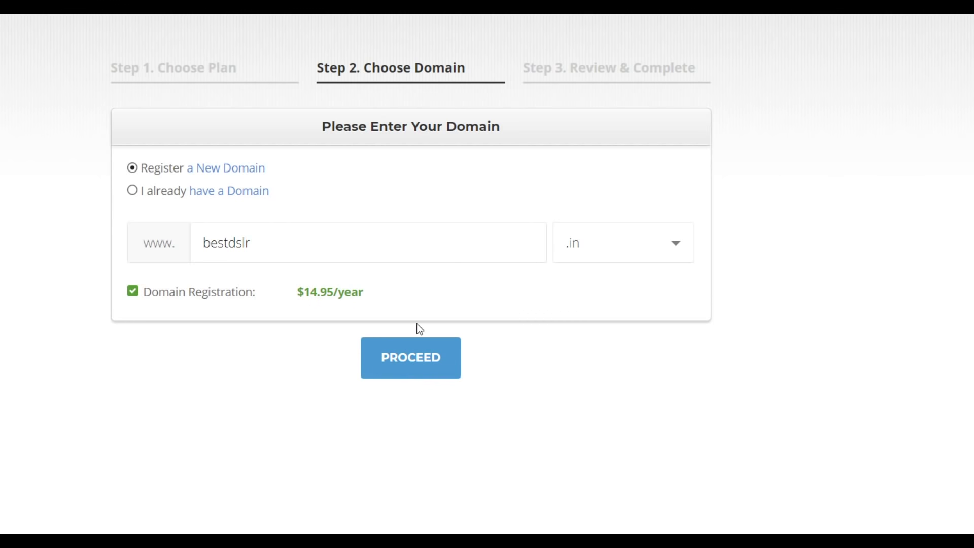
pyautogui.click(423, 374)
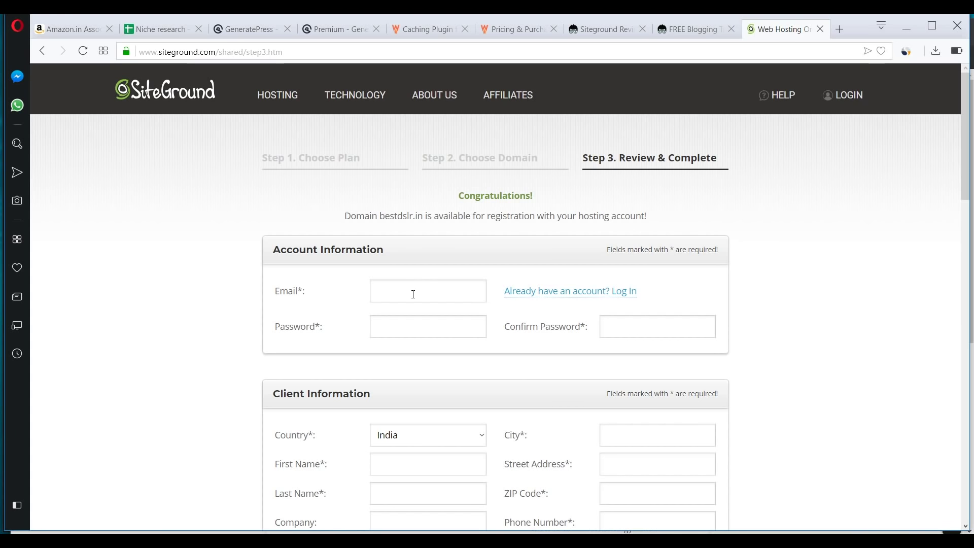
# - In Purchase Information, keep Singapore (SG) as the data center for the GrowBig order
pyautogui.scroll(-1, 414, 293)
pyautogui.scroll(-10, 413, 294)
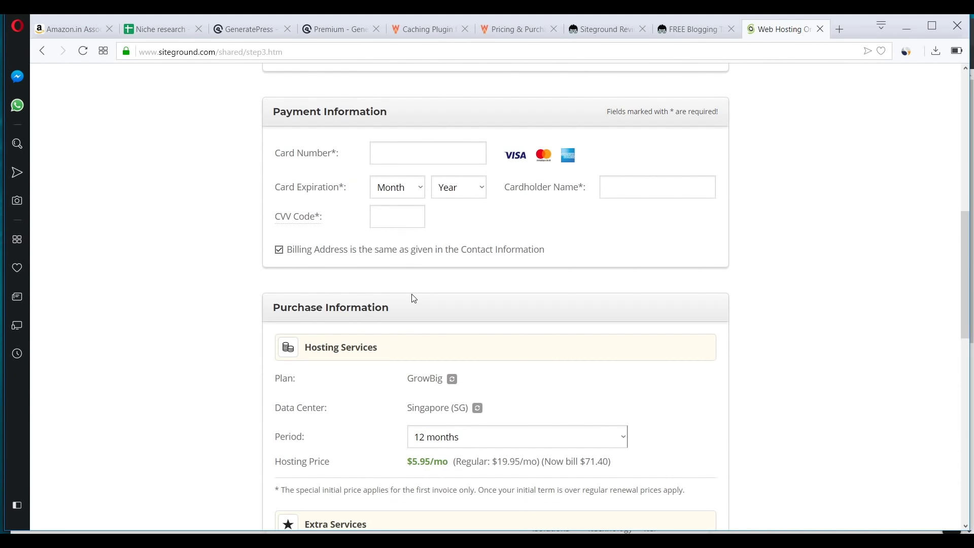
pyautogui.scroll(-4, 414, 298)
pyautogui.scroll(-3, 414, 298)
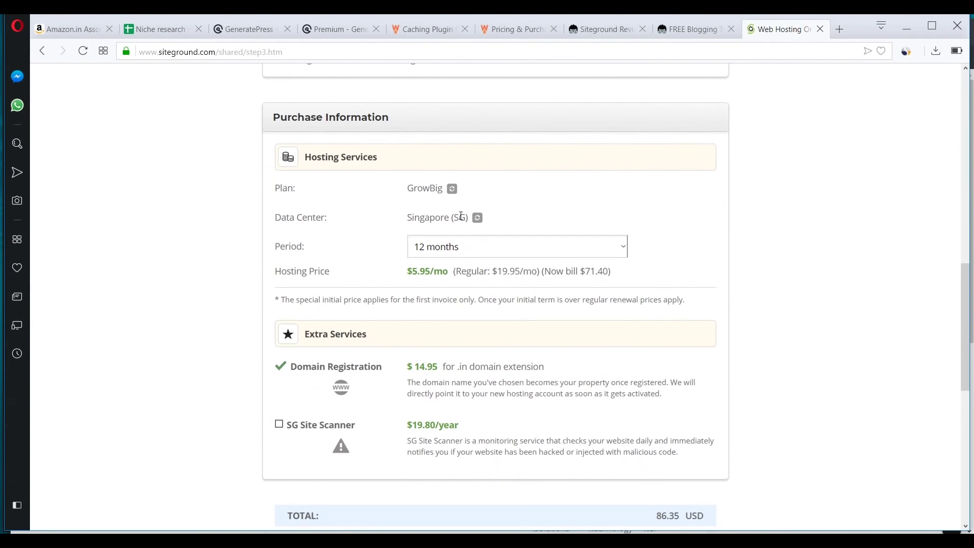
pyautogui.click(478, 218)
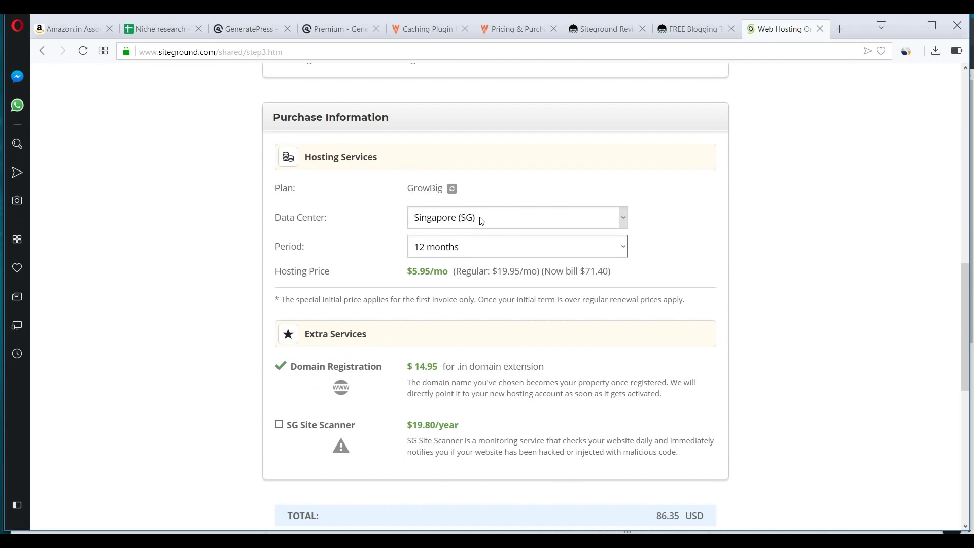
pyautogui.click(482, 220)
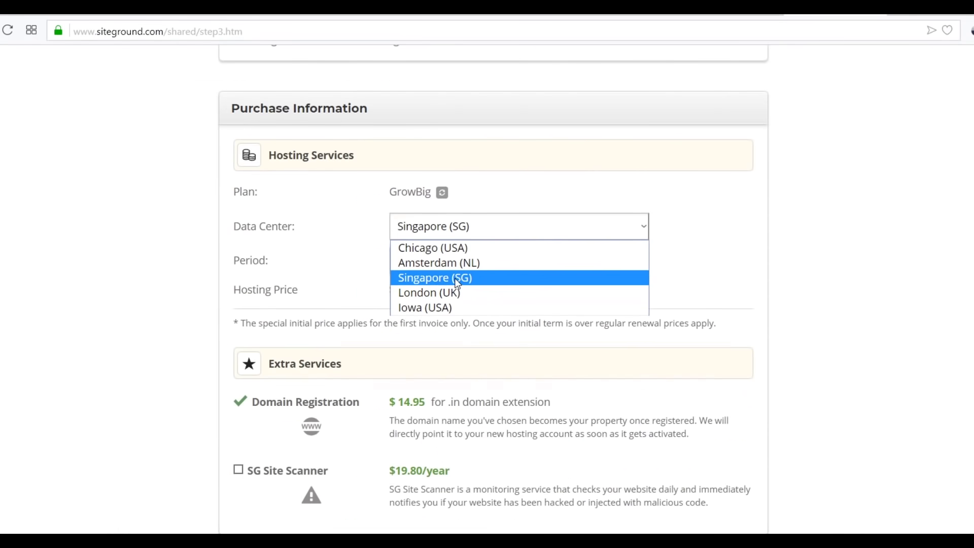
pyautogui.click(457, 279)
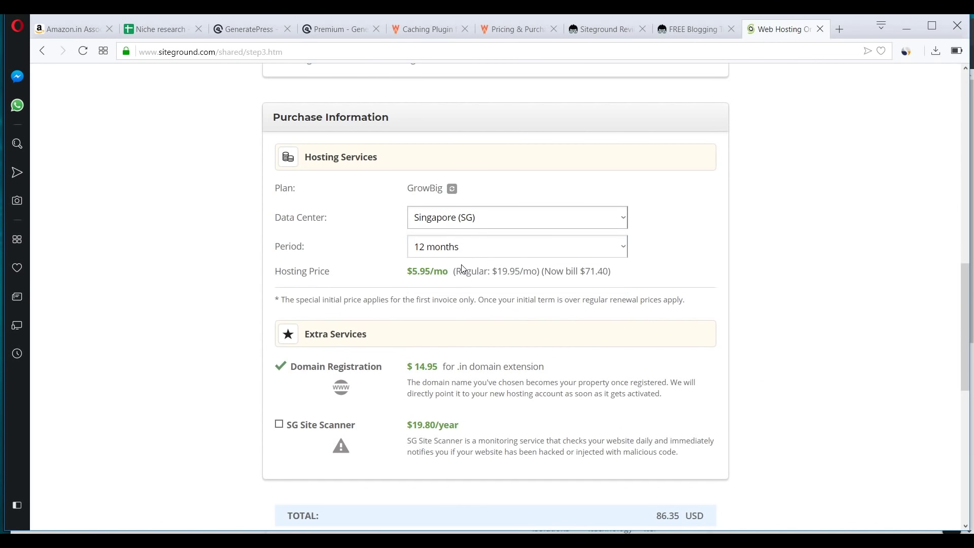
pyautogui.scroll(10, 340, 416)
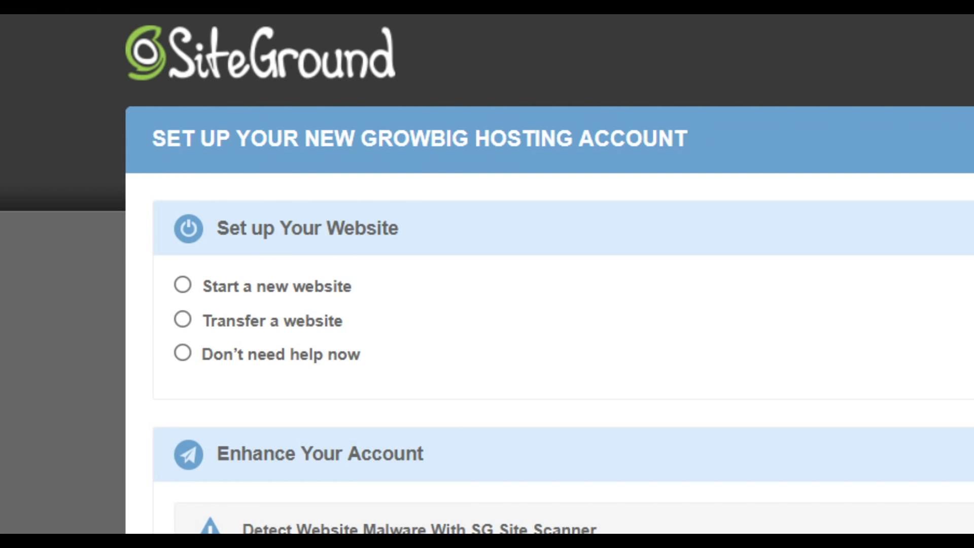
# - Decline website setup help and enhancements, accept the Terms of Service, and complete setup
pyautogui.click(188, 356)
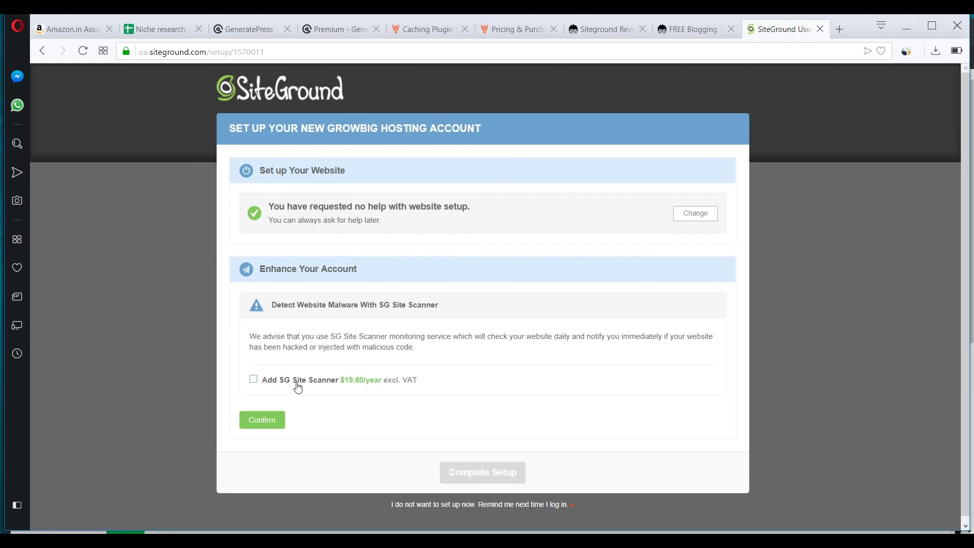
pyautogui.click(264, 423)
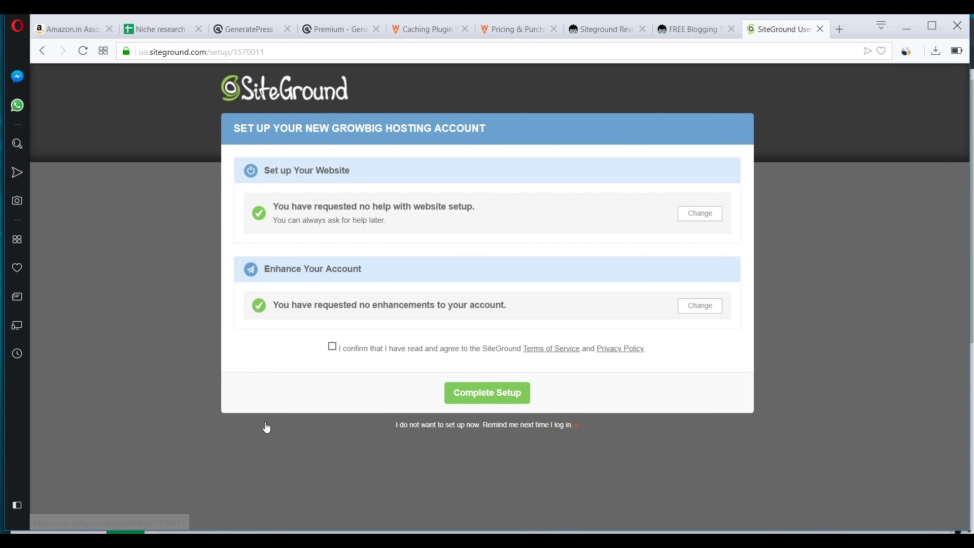
pyautogui.click(333, 350)
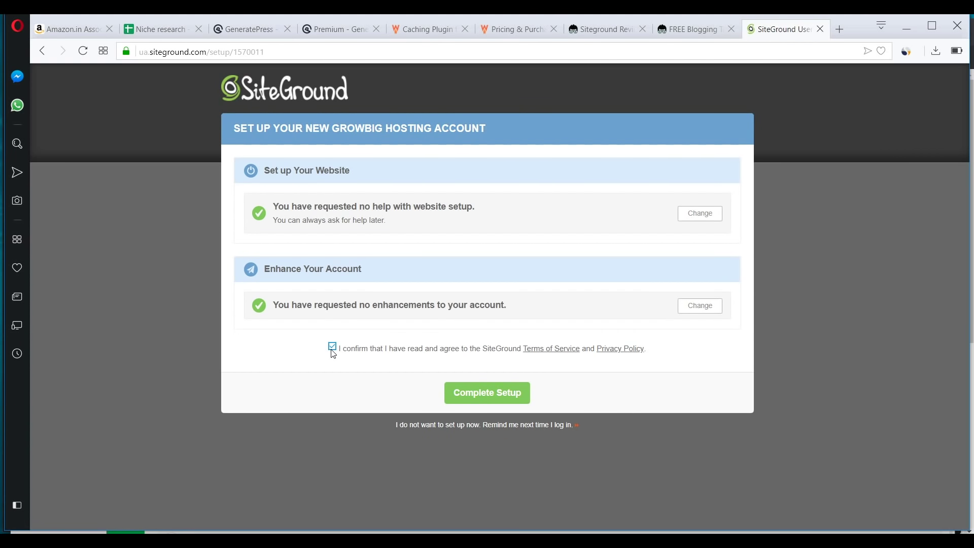
pyautogui.click(474, 394)
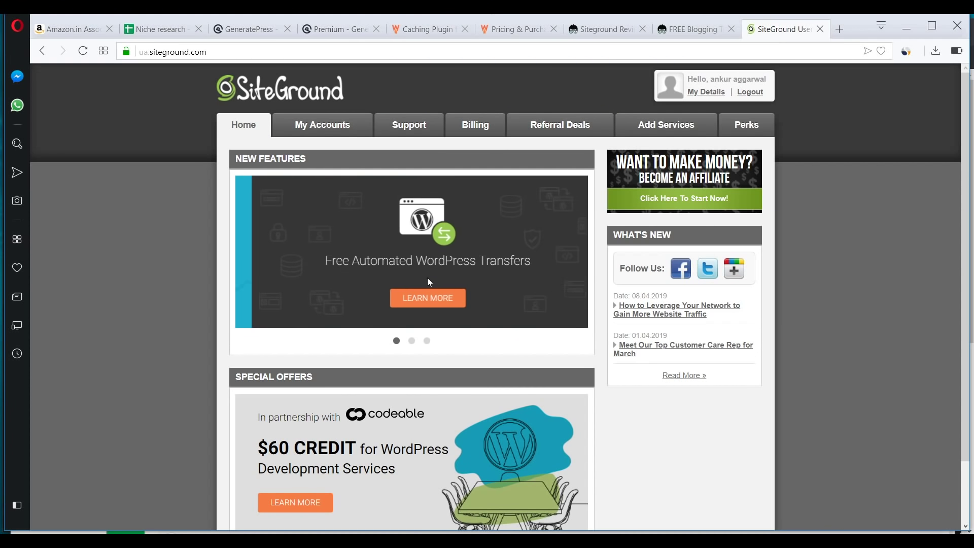
pyautogui.scroll(-1, 508, 398)
pyautogui.scroll(1, 508, 398)
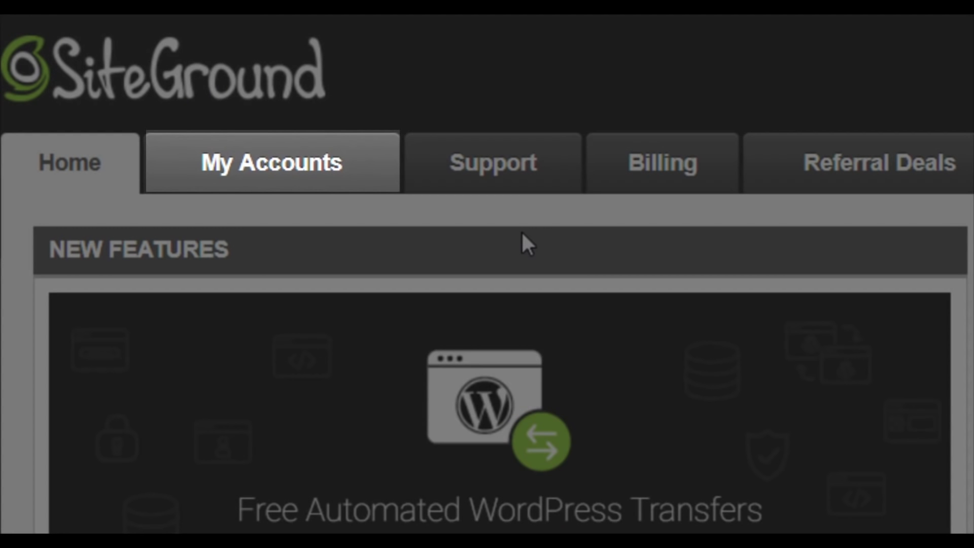
# - From My Accounts, enter cPanel for bestdslr.in with secure access
pyautogui.click(262, 195)
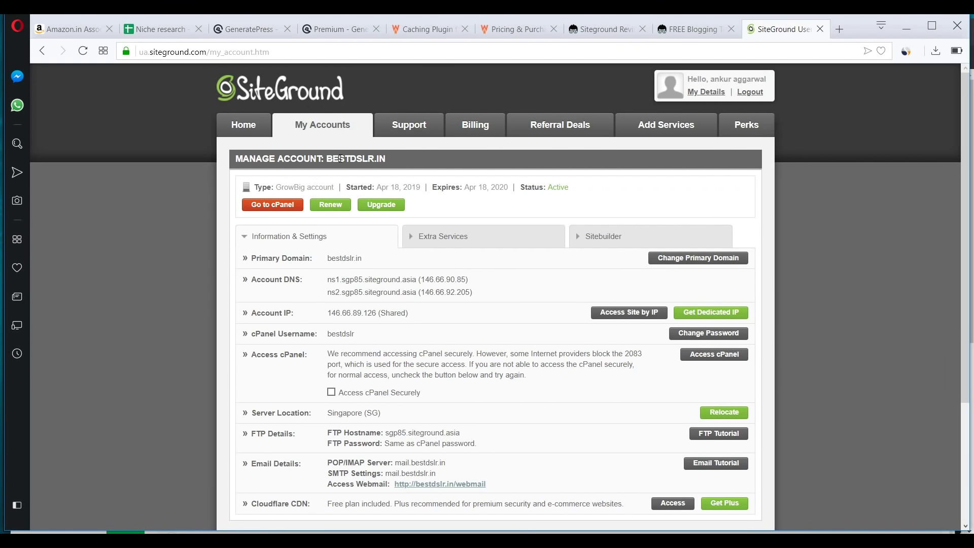
pyautogui.moveTo(378, 158); pyautogui.dragTo(417, 168)
pyautogui.click(418, 167)
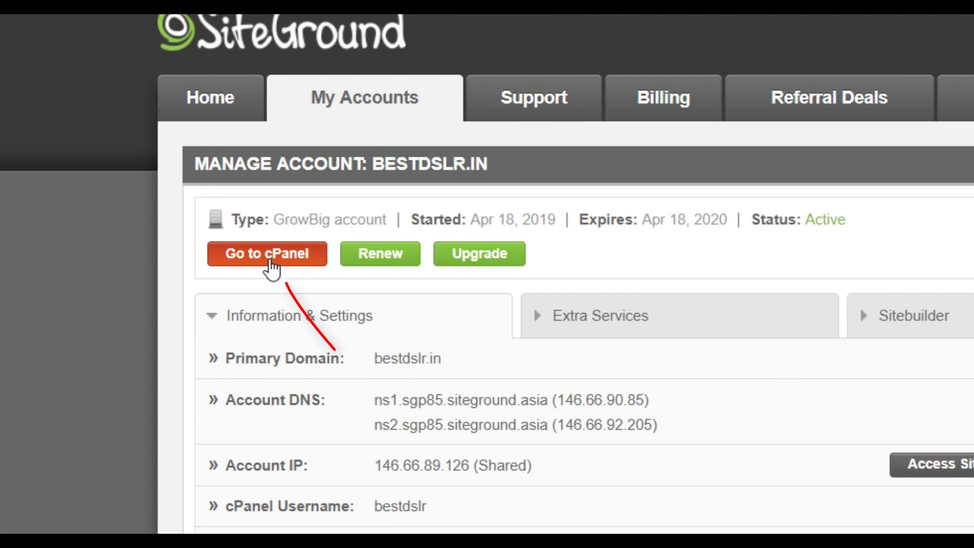
pyautogui.click(271, 266)
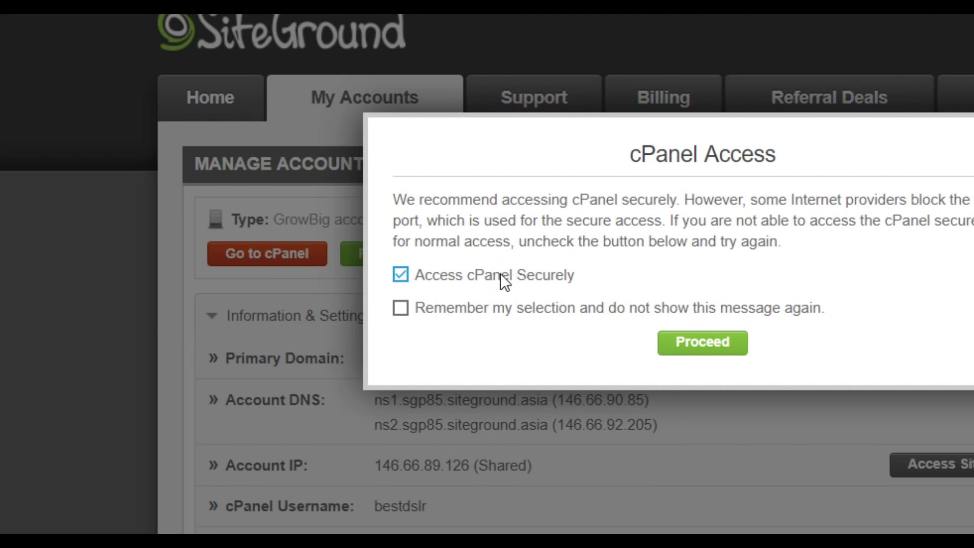
pyautogui.click(702, 345)
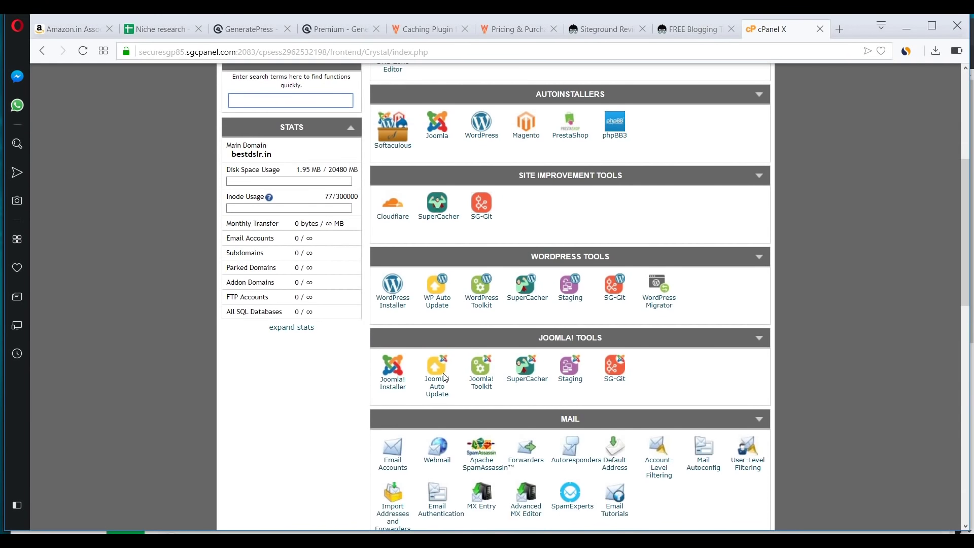
# - Review the cPanel account details: GrowBig package, name servers and the page address
pyautogui.scroll(-5, 443, 373)
pyautogui.scroll(-3, 443, 378)
pyautogui.scroll(15, 444, 378)
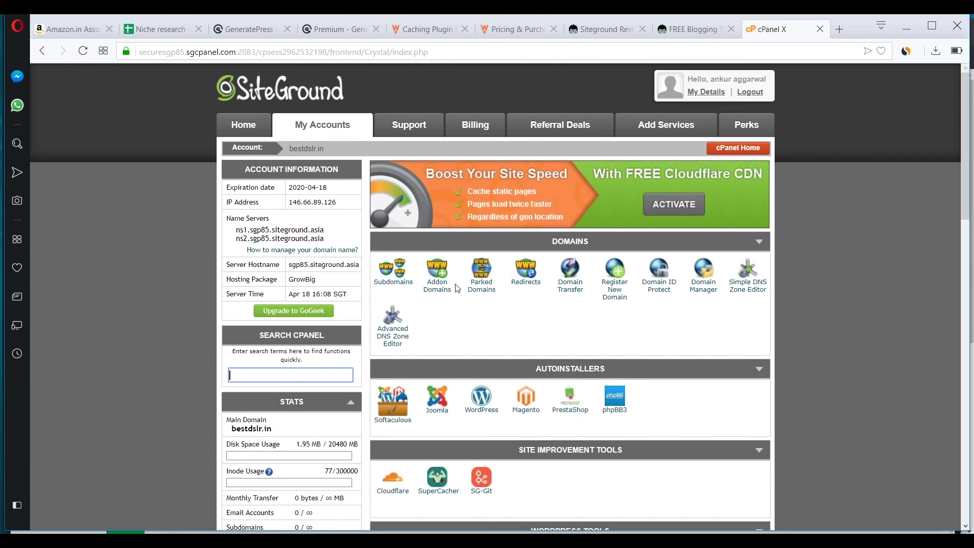
pyautogui.scroll(-18, 457, 289)
pyautogui.scroll(6, 401, 257)
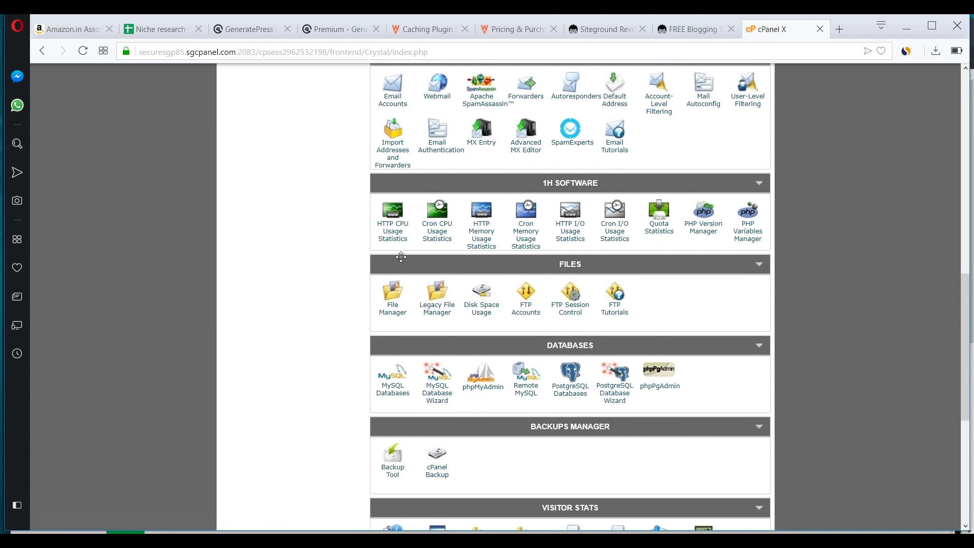
pyautogui.scroll(6, 433, 312)
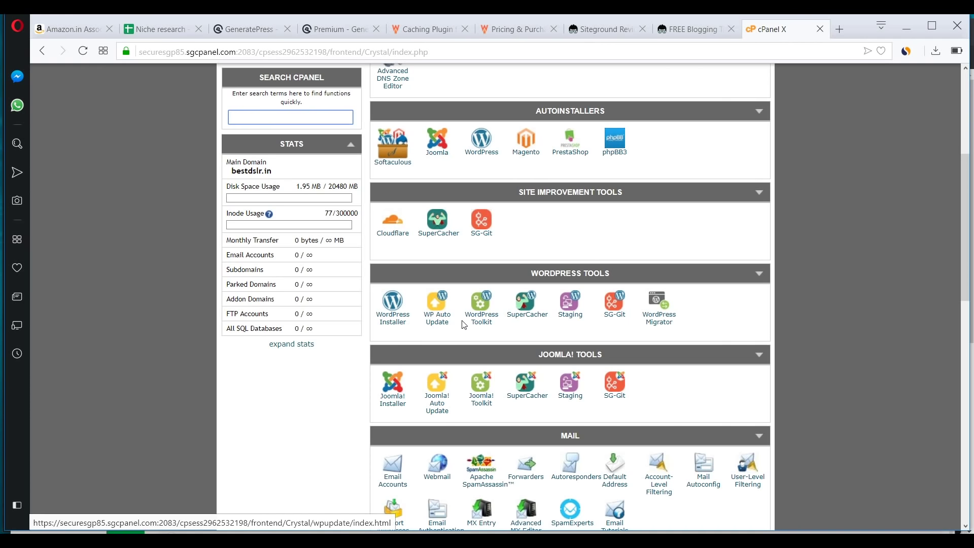
pyautogui.scroll(5, 482, 320)
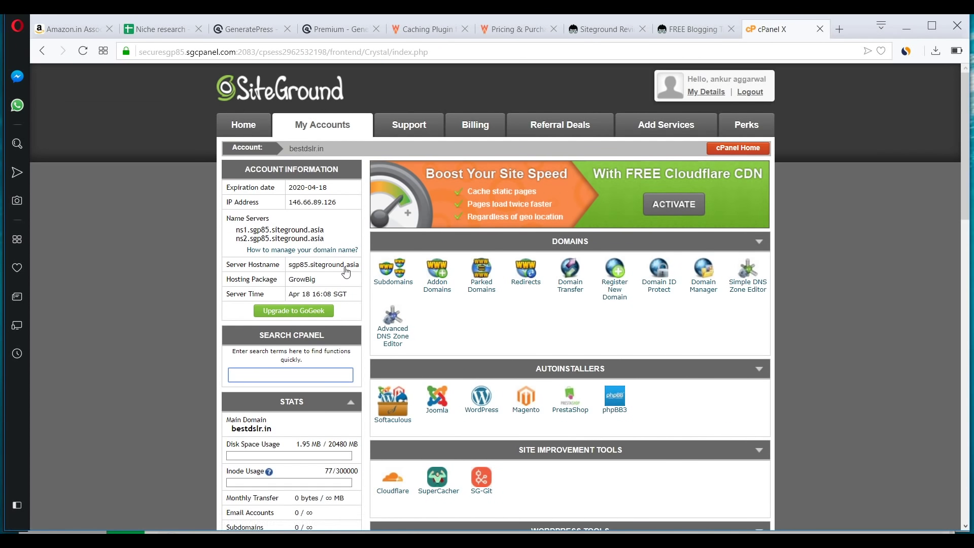
pyautogui.doubleClick(297, 280)
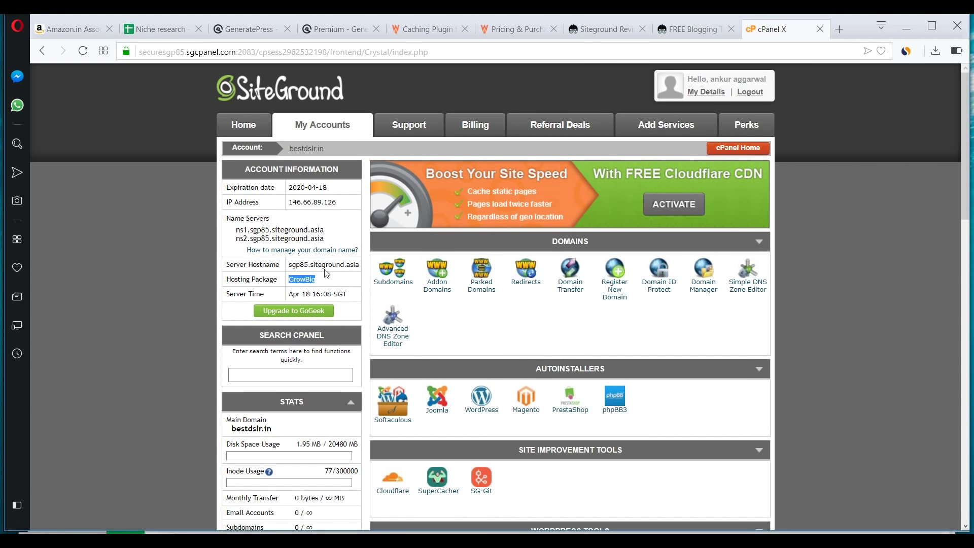
pyautogui.doubleClick(283, 229)
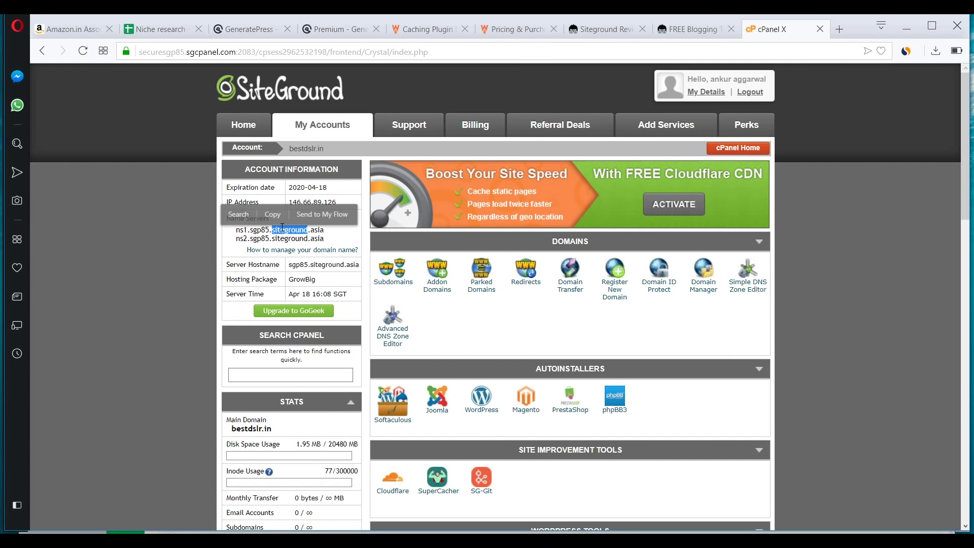
pyautogui.click(330, 239)
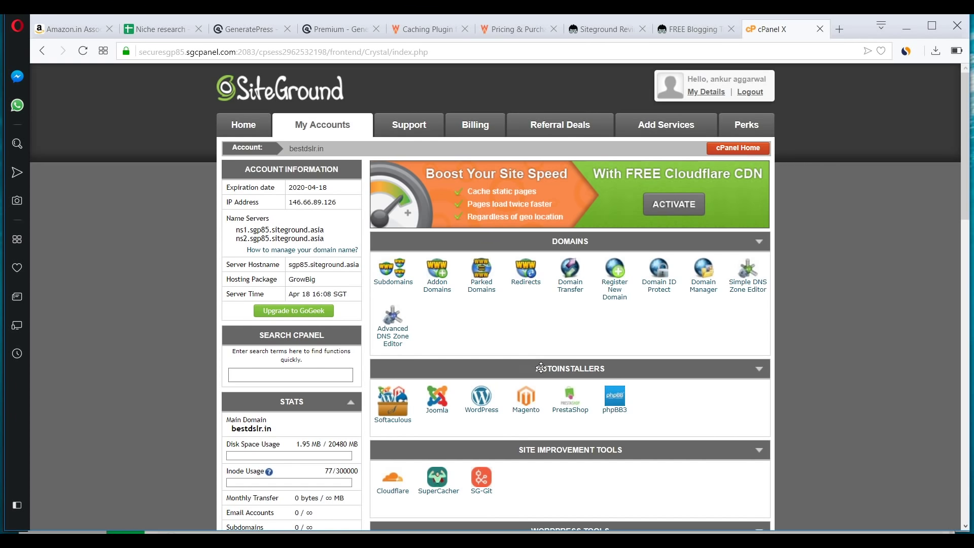
pyautogui.scroll(-1, 541, 367)
pyautogui.click(142, 53)
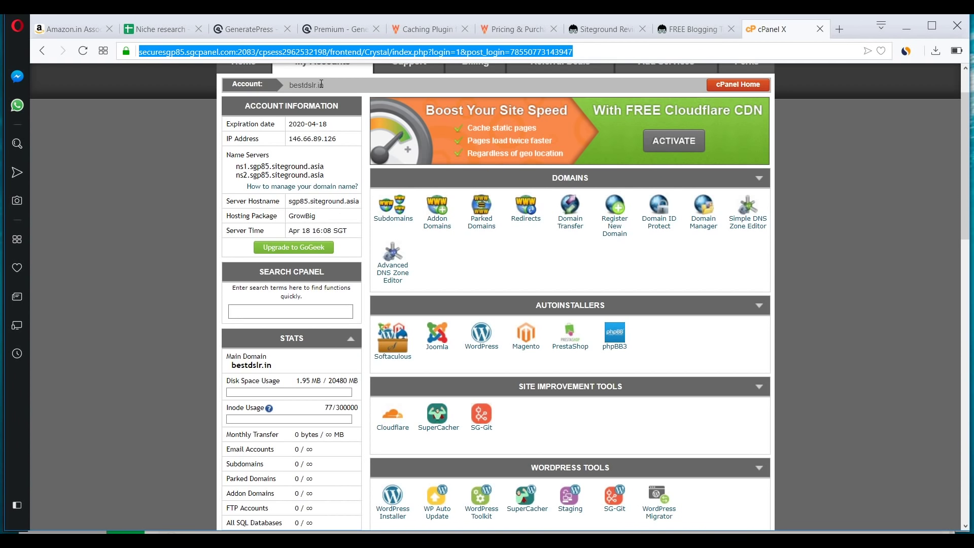
pyautogui.click(857, 197)
pyautogui.scroll(2, 869, 201)
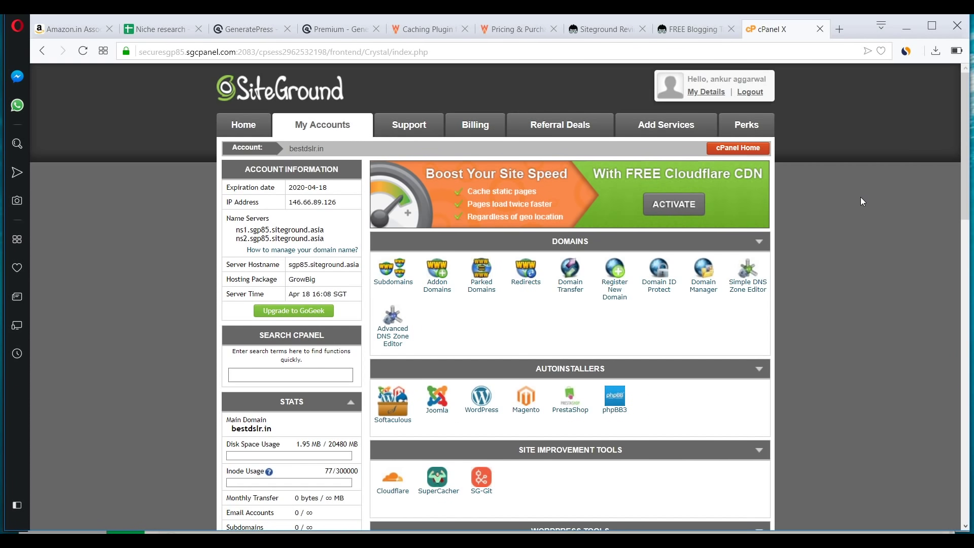
pyautogui.scroll(-4, 862, 201)
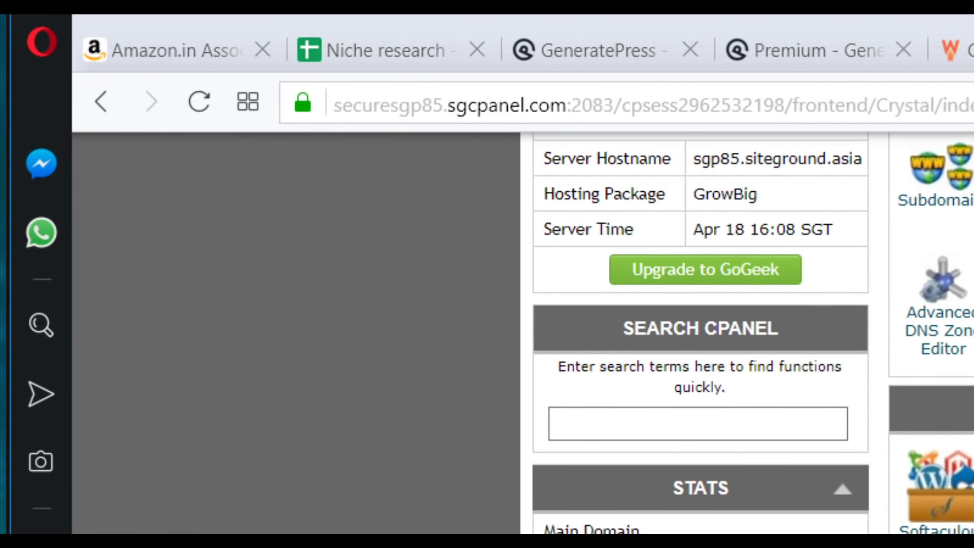
# - Find Let's Encrypt in cPanel and install a free SSL certificate for bestdslr.in
pyautogui.hotkey('ctrl', 'f')
pyautogui.write('let')
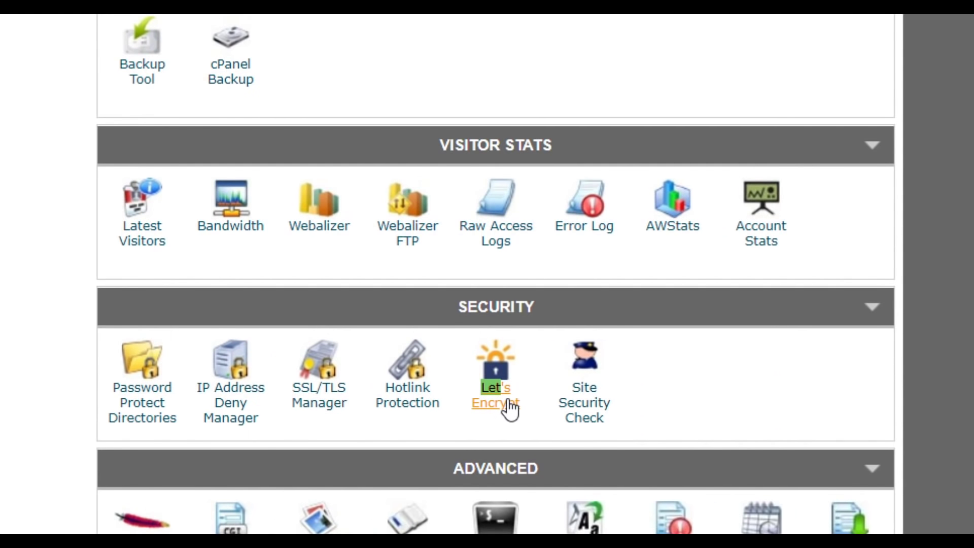
pyautogui.click(500, 403)
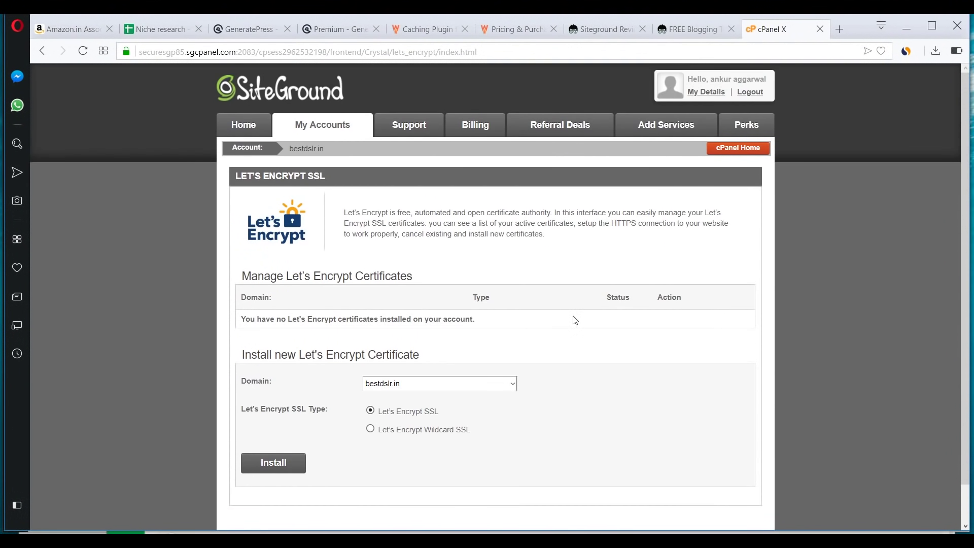
pyautogui.scroll(-1, 575, 320)
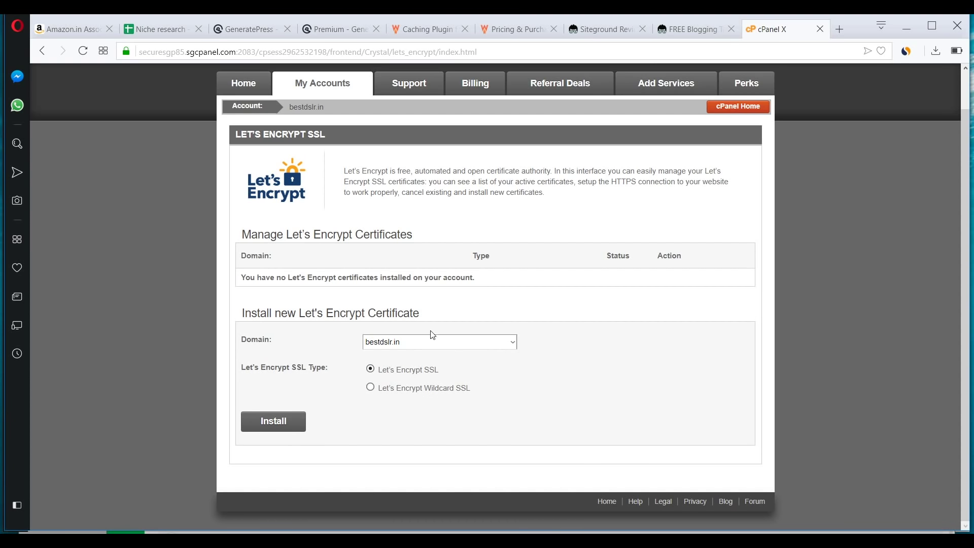
pyautogui.click(260, 428)
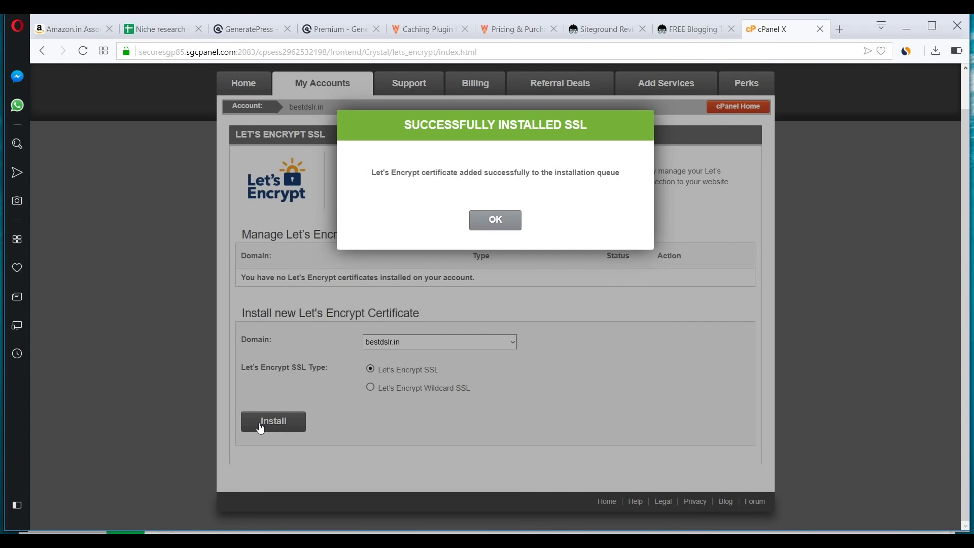
pyautogui.click(482, 221)
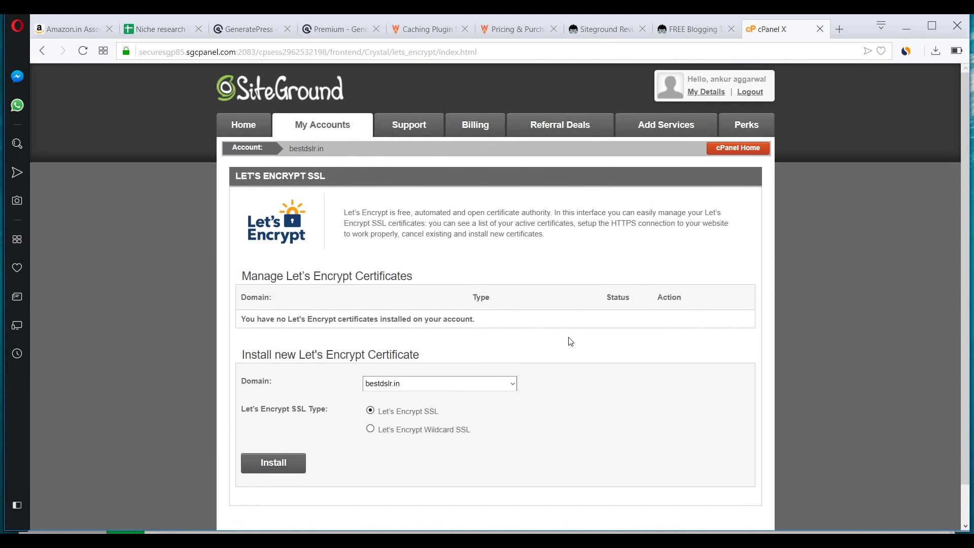
pyautogui.scroll(-2, 570, 341)
pyautogui.scroll(2, 569, 342)
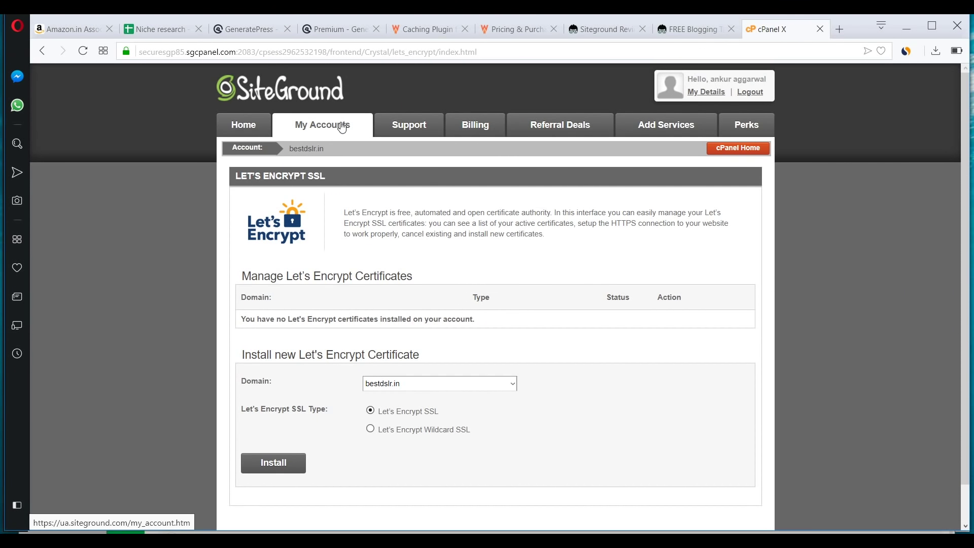
pyautogui.click(739, 152)
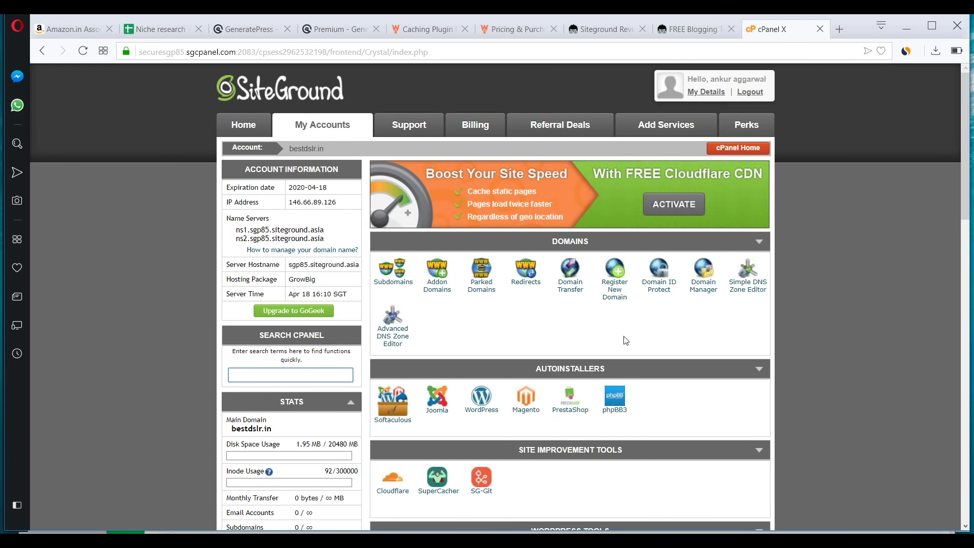
pyautogui.scroll(-7, 626, 338)
pyautogui.scroll(7, 624, 340)
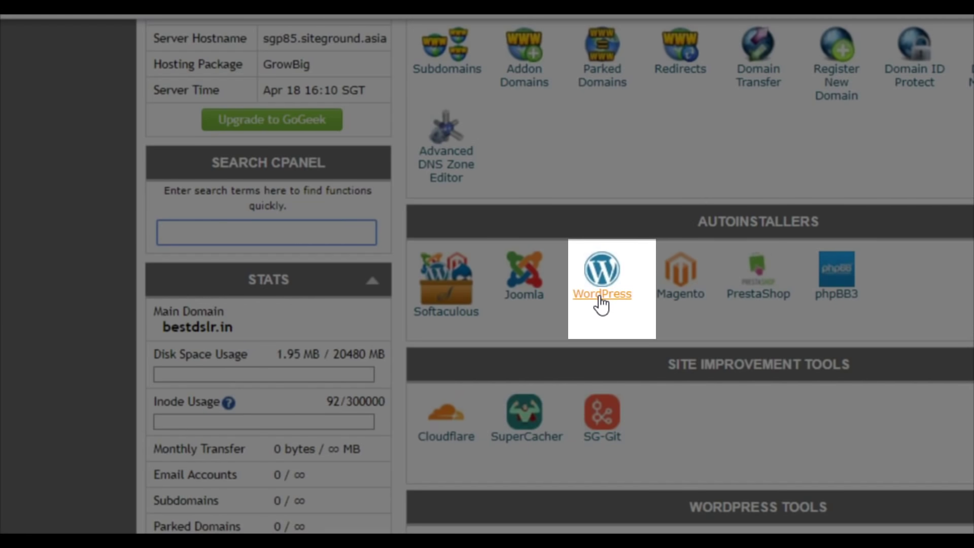
pyautogui.click(600, 300)
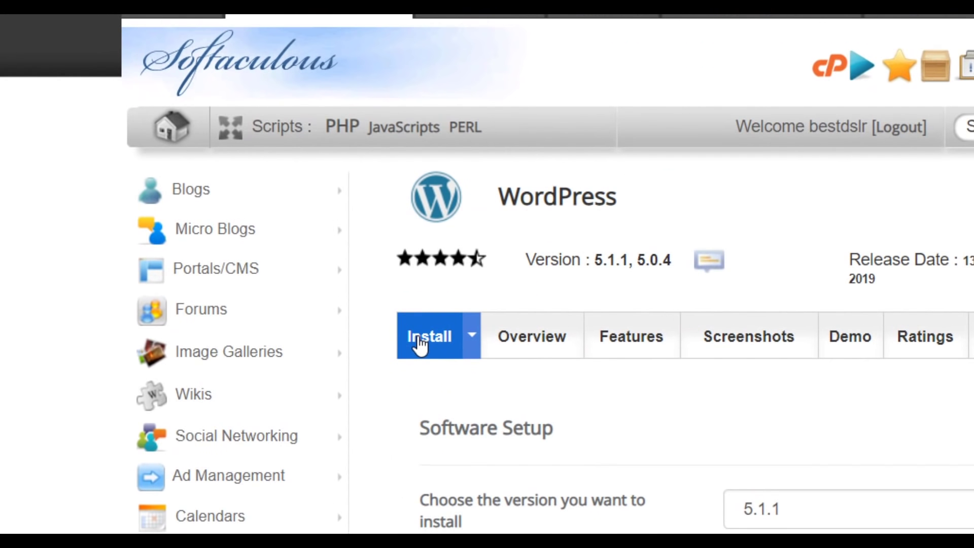
pyautogui.scroll(-4, 851, 398)
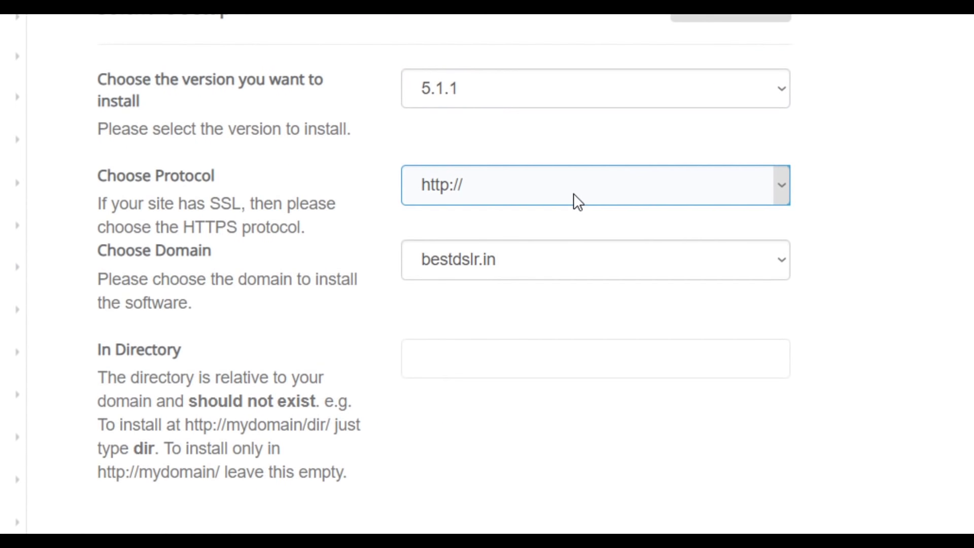
pyautogui.click(574, 194)
pyautogui.click(519, 282)
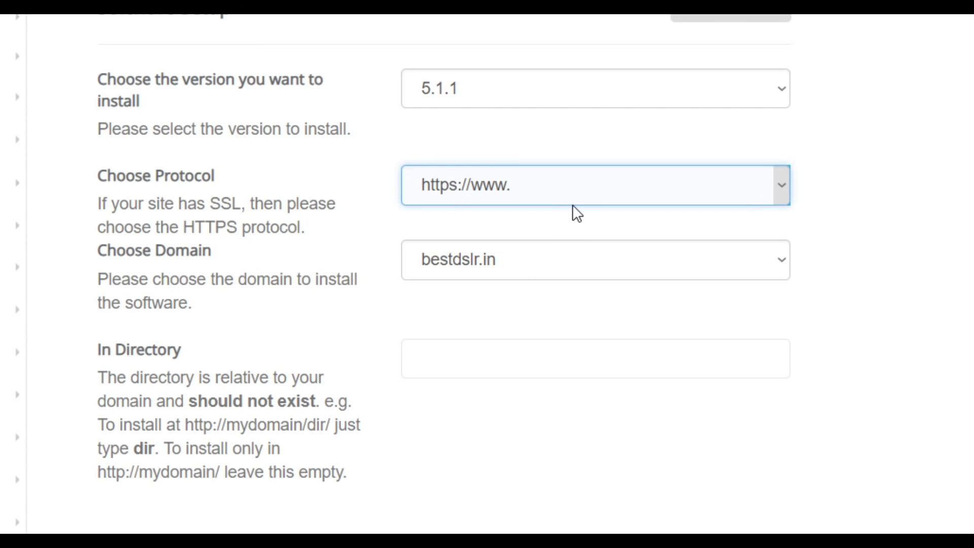
pyautogui.click(516, 367)
pyautogui.scroll(-5, 515, 368)
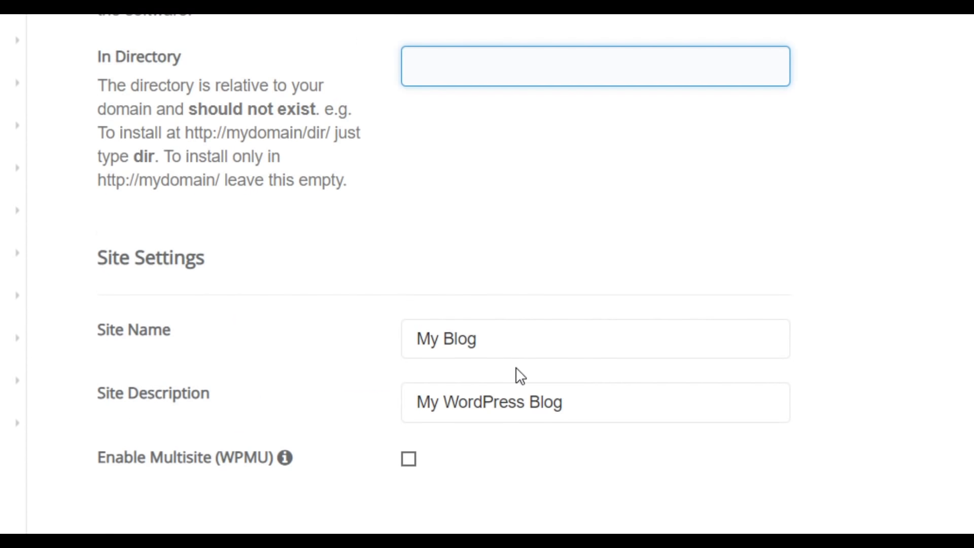
# - Set the site name to 'Best dslr' and description to 'Best camera revies on the internet'
pyautogui.moveTo(481, 341); pyautogui.dragTo(387, 339)
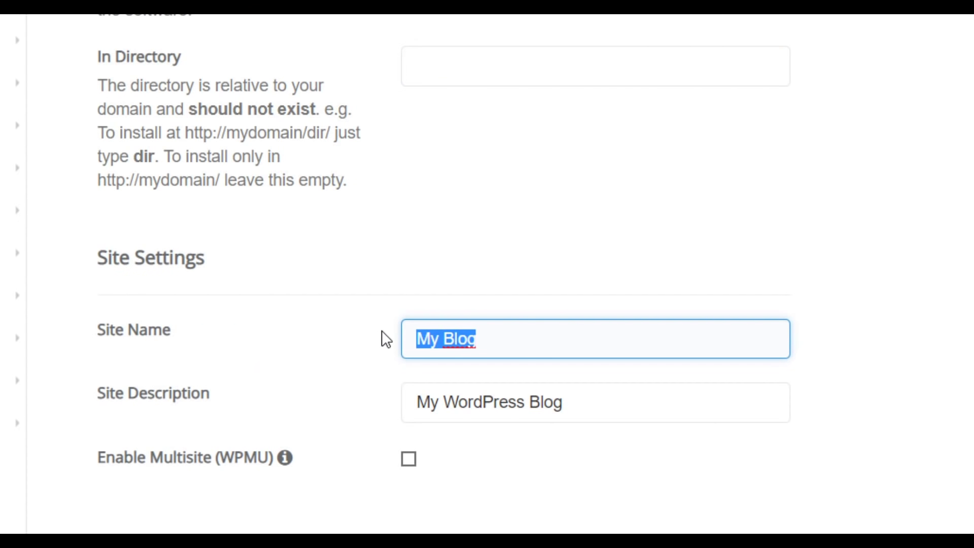
pyautogui.write('Best d')
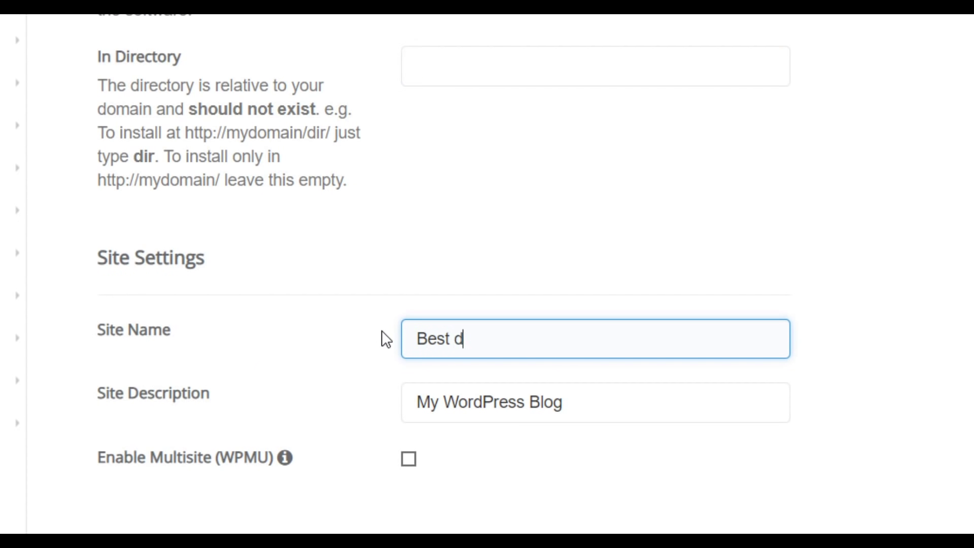
pyautogui.write('slr')
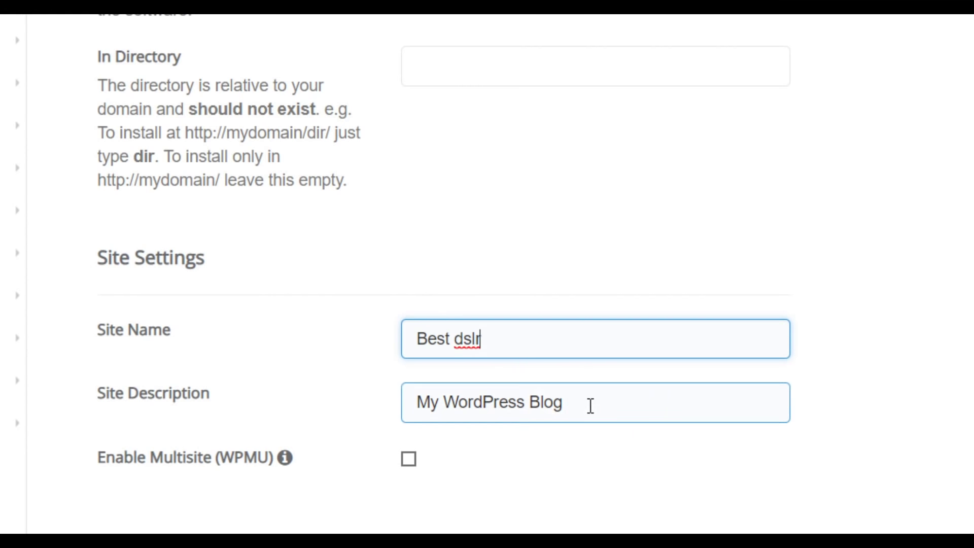
pyautogui.moveTo(590, 406); pyautogui.dragTo(382, 416)
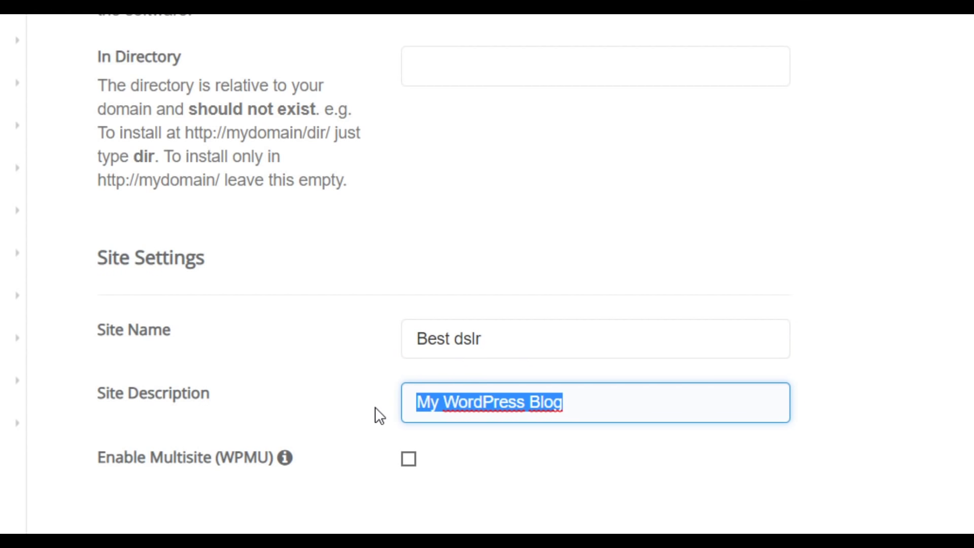
pyautogui.write('Best c')
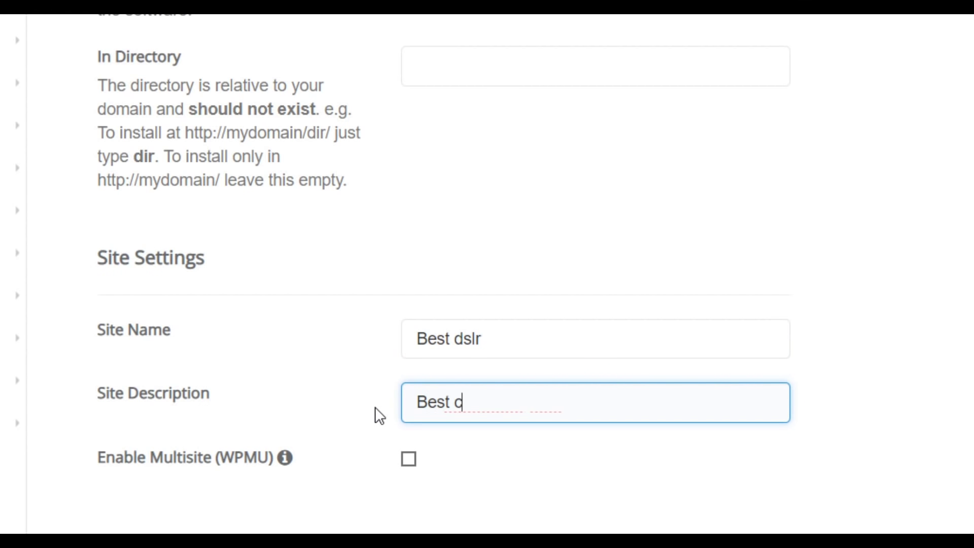
pyautogui.write('amera review')
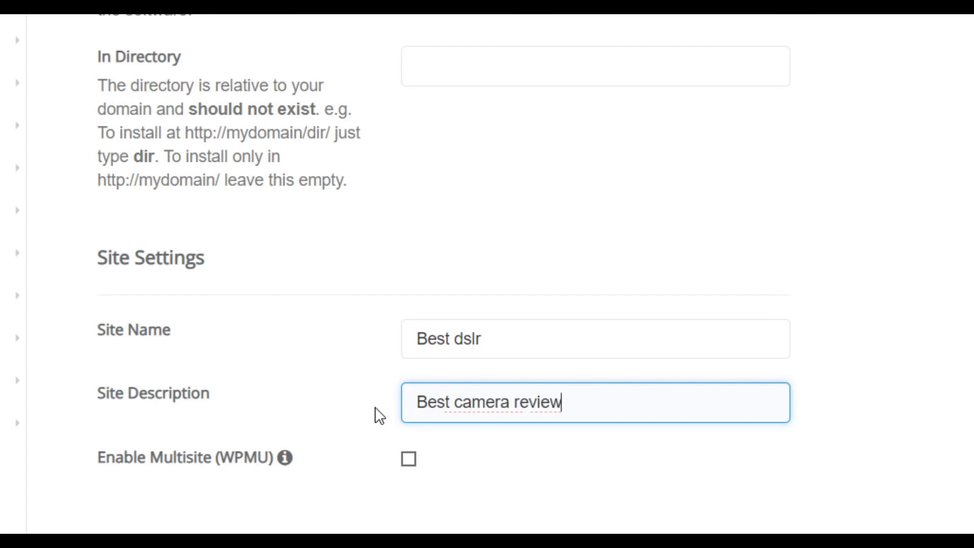
pyautogui.press('BackSpace')
pyautogui.write('a')
pyautogui.press('BackSpace')
pyautogui.write('s on the')
pyautogui.press('BackSpace')
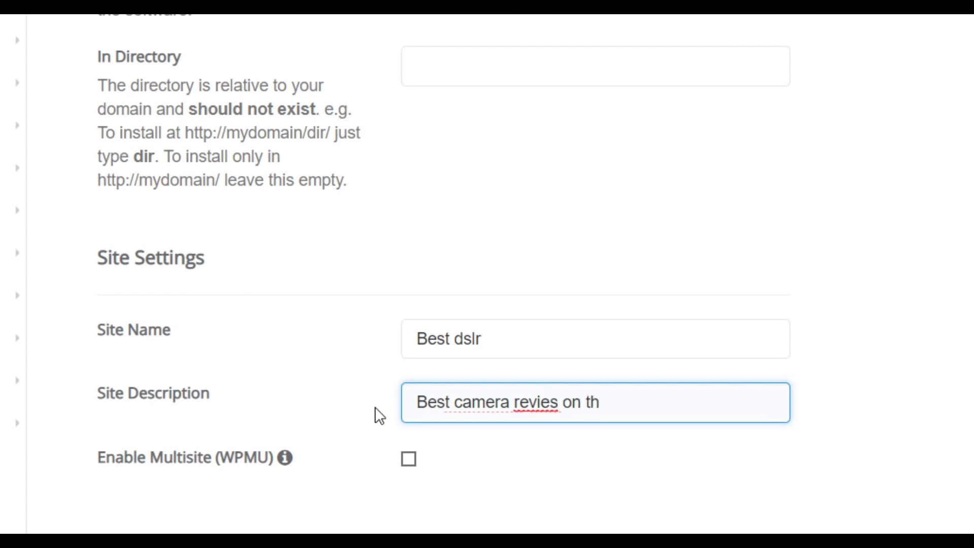
pyautogui.write('e interne')
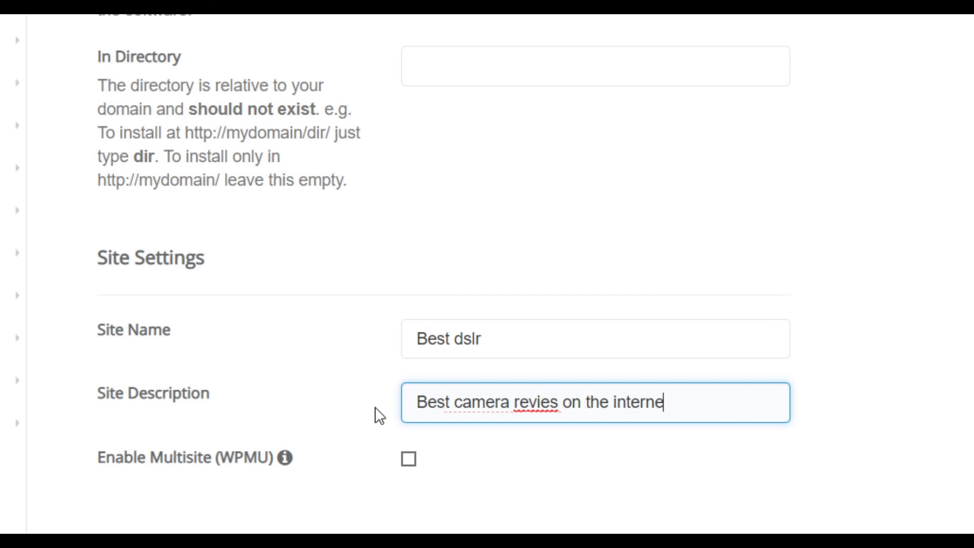
pyautogui.write('t')
# - Replace the generated admin username with your own and enter a new admin password
pyautogui.scroll(-4, 274, 477)
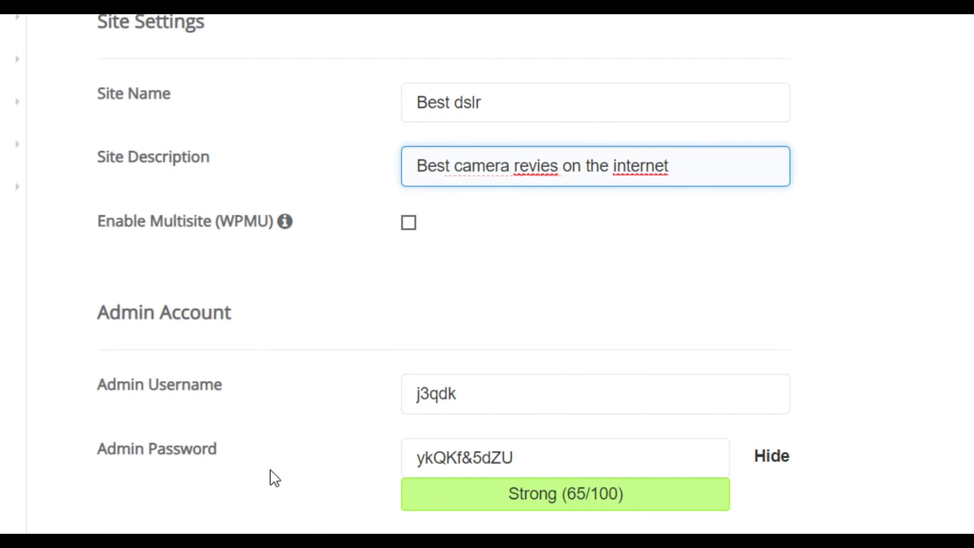
pyautogui.moveTo(480, 393); pyautogui.dragTo(340, 398)
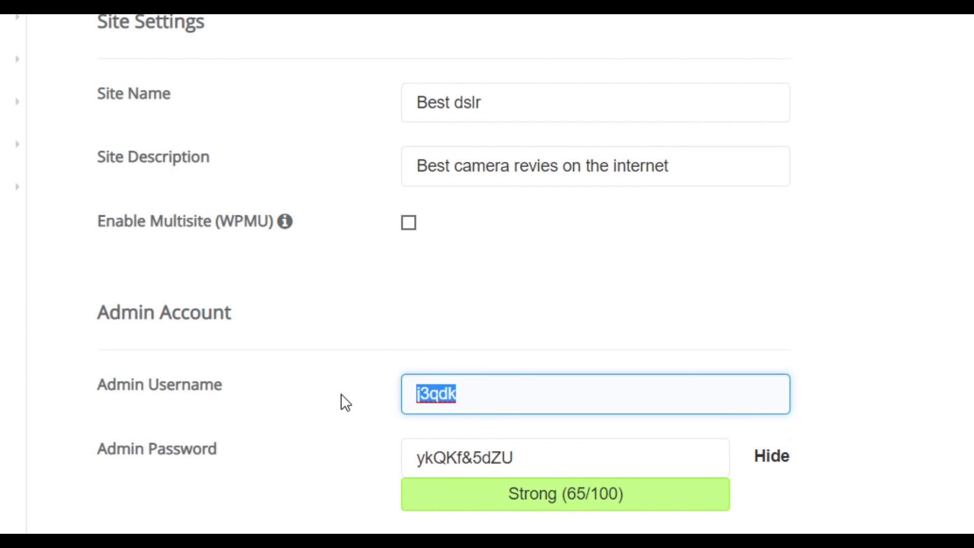
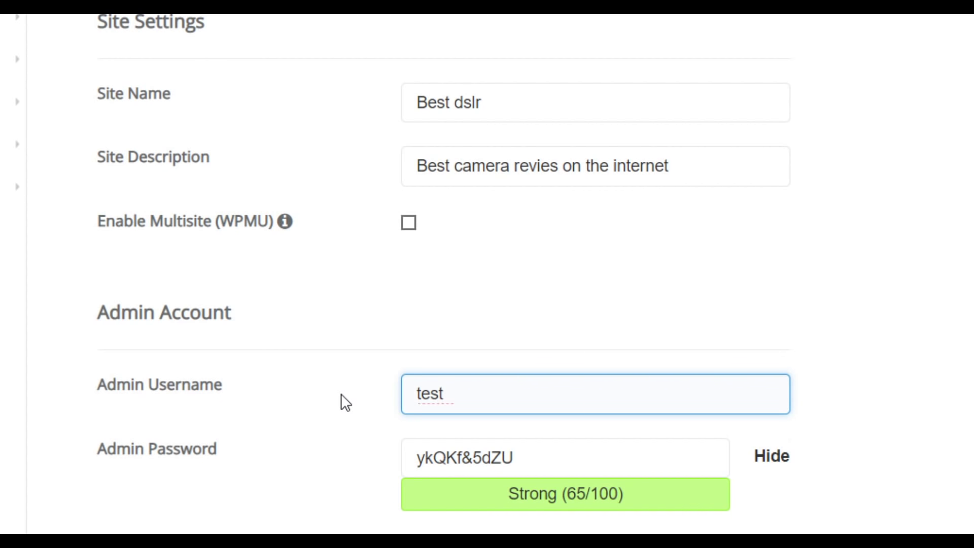
pyautogui.press('Tab')
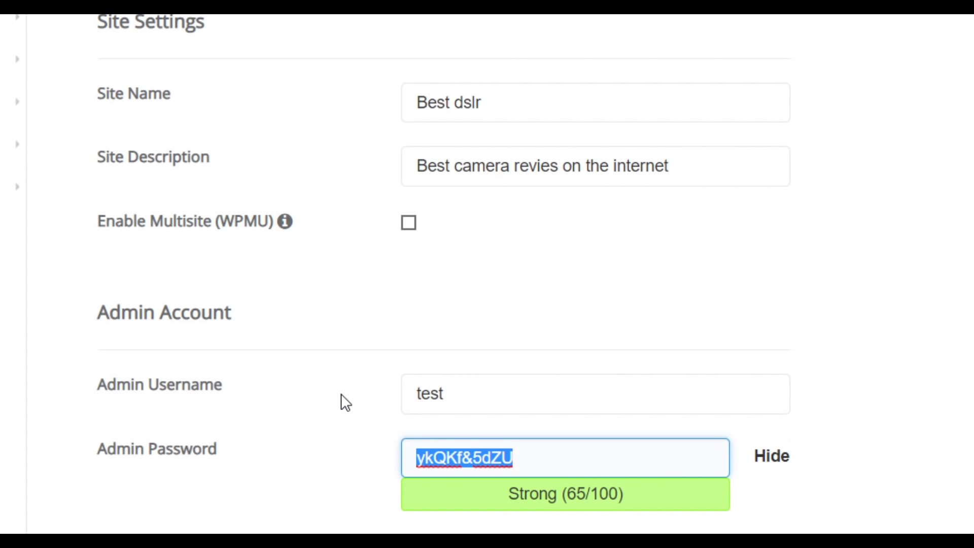
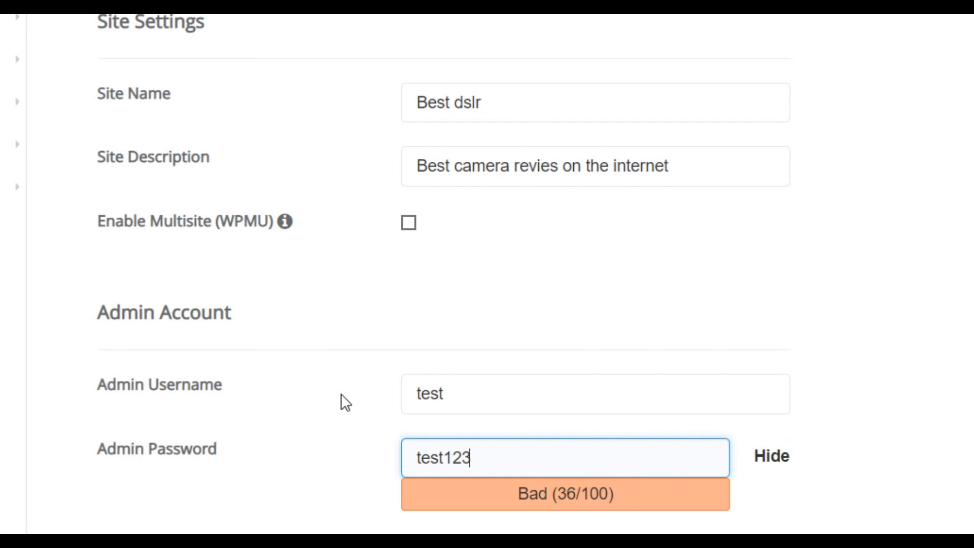
pyautogui.click(459, 394)
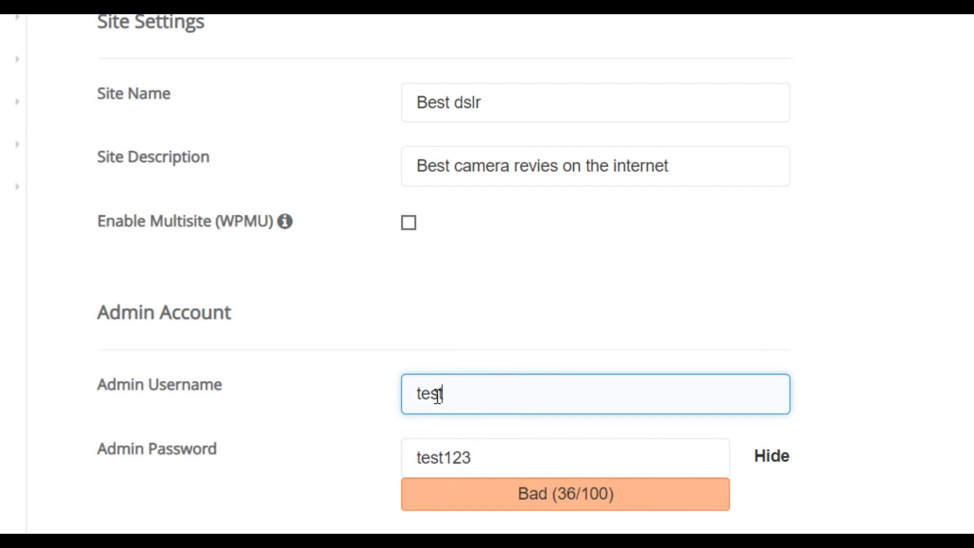
pyautogui.moveTo(442, 395); pyautogui.dragTo(412, 395)
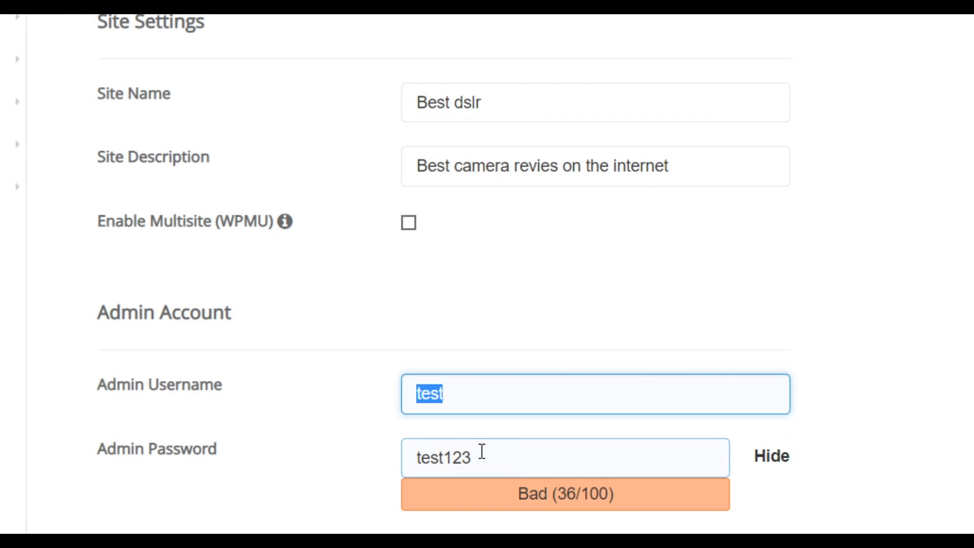
pyautogui.click(969, 402)
# - Replace the default admin e-mail with the owner's own e-mail address
pyautogui.scroll(-5, 957, 424)
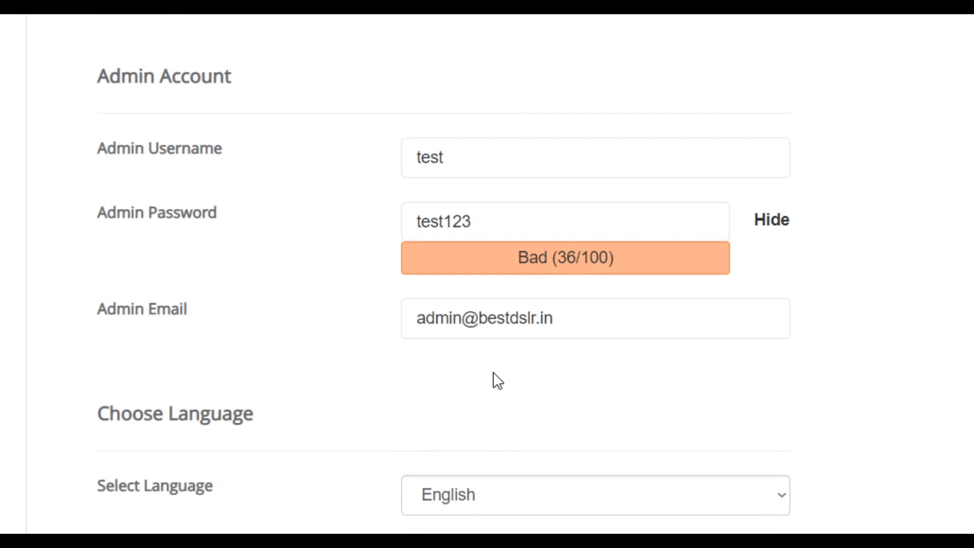
pyautogui.click(587, 325)
pyautogui.moveTo(587, 323); pyautogui.dragTo(382, 330)
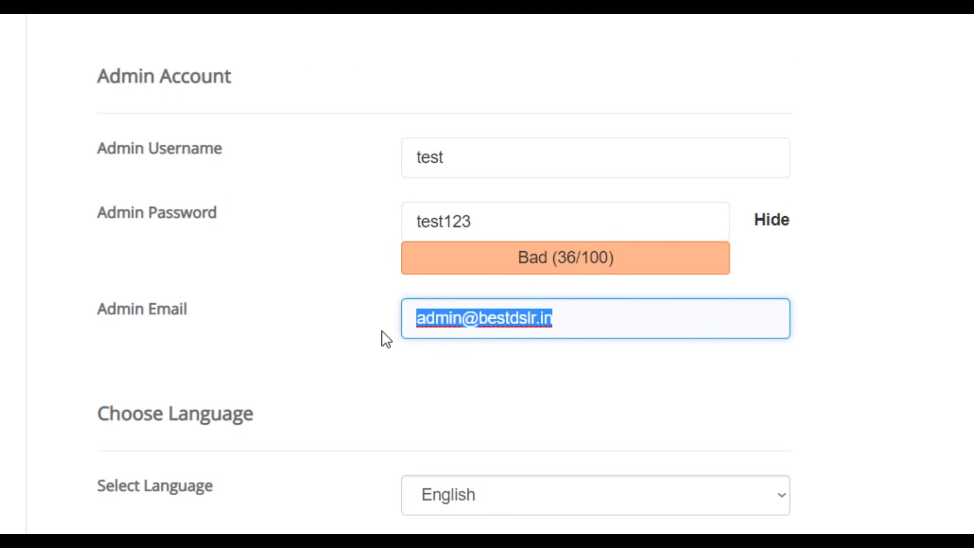
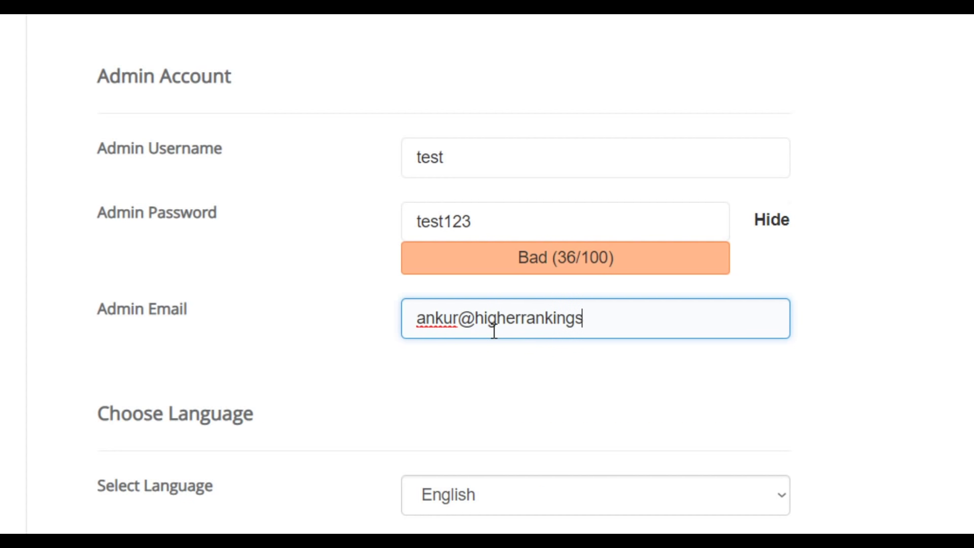
pyautogui.scroll(-3, 512, 411)
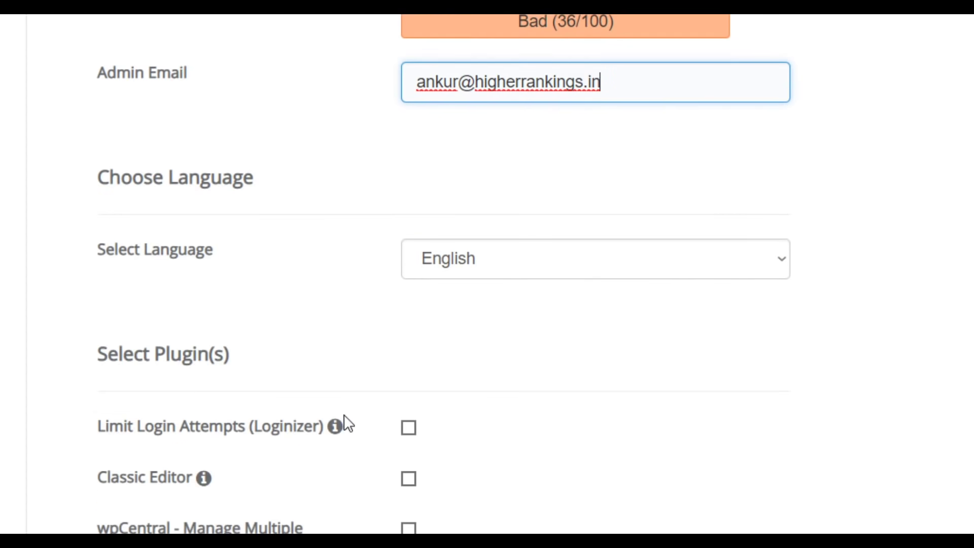
pyautogui.scroll(-3, 408, 134)
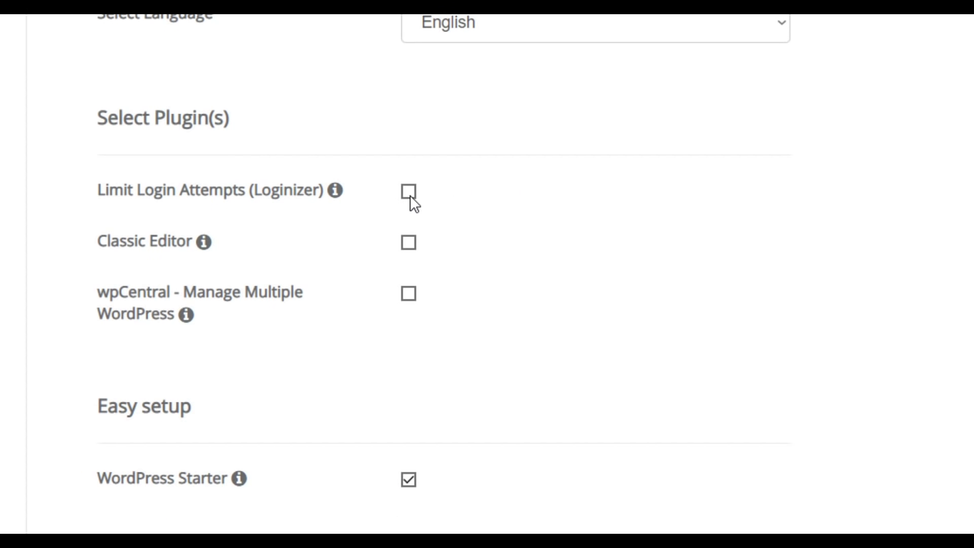
# - Attempt the WordPress install and dismiss the 'strength must be greater than 50' alert
pyautogui.scroll(10, 409, 528)
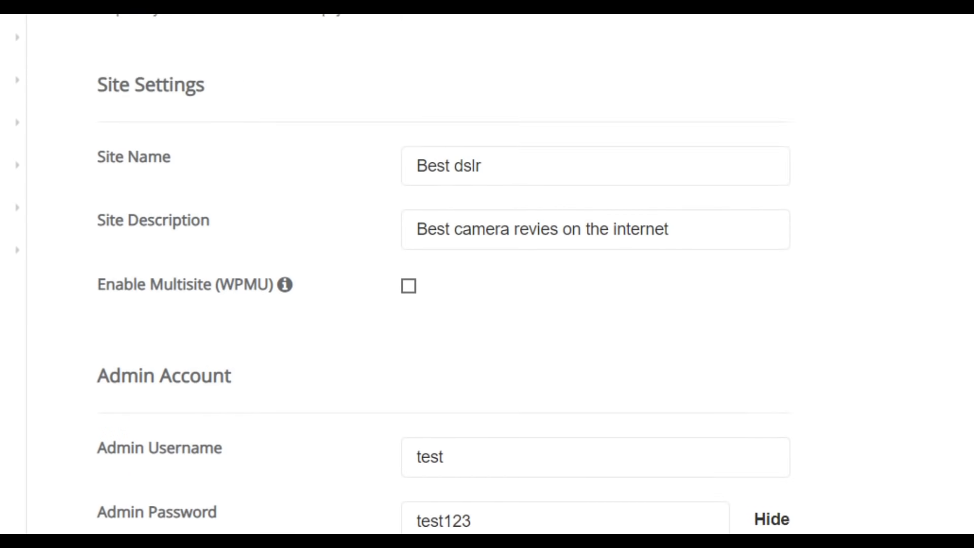
pyautogui.scroll(10, 487, 274)
pyautogui.scroll(-15, 487, 274)
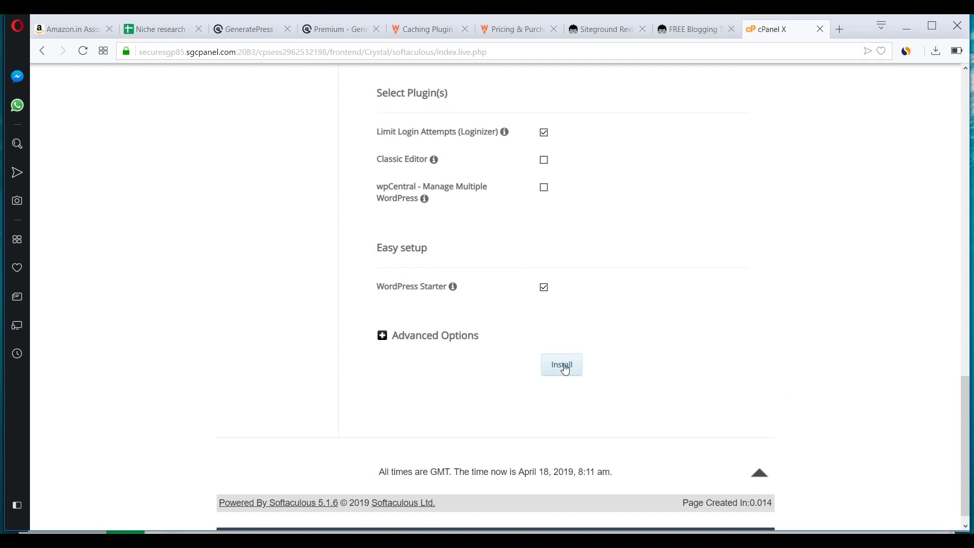
pyautogui.click(564, 366)
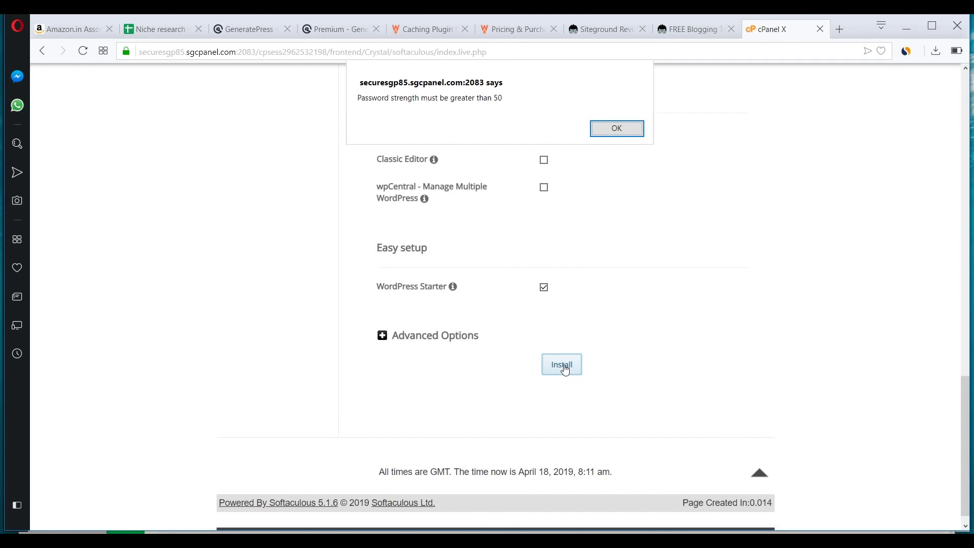
pyautogui.click(619, 133)
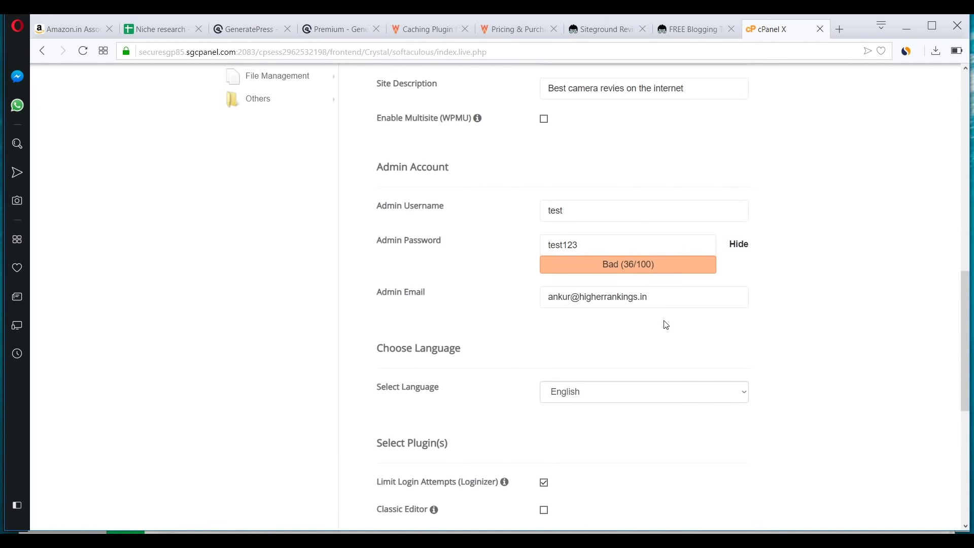
# - Edit the end of the admin password so its strength rates Good
pyautogui.scroll(2, 666, 324)
pyautogui.click(598, 339)
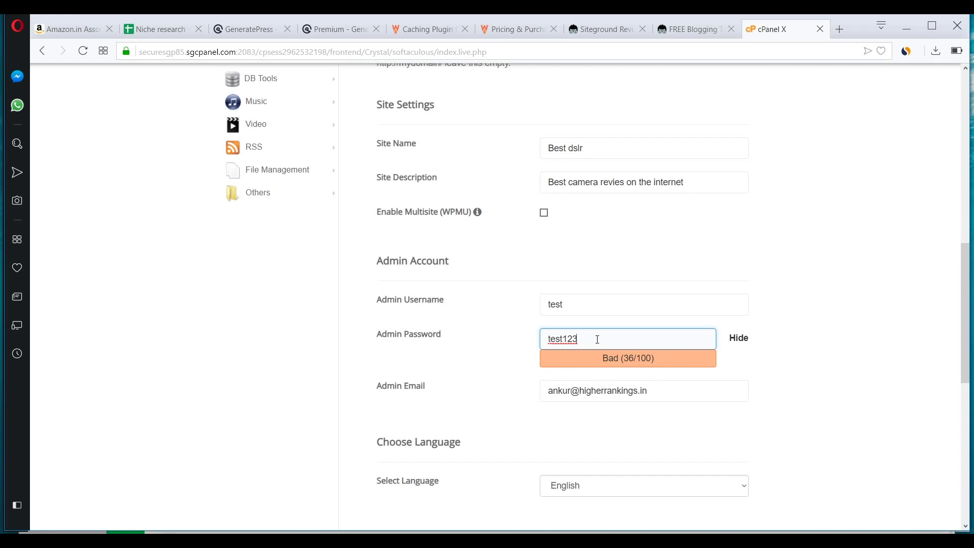
pyautogui.press('BackSpace')
pyautogui.press('BackSpace')
pyautogui.press('BackSpace')
pyautogui.scroll(-3, 735, 266)
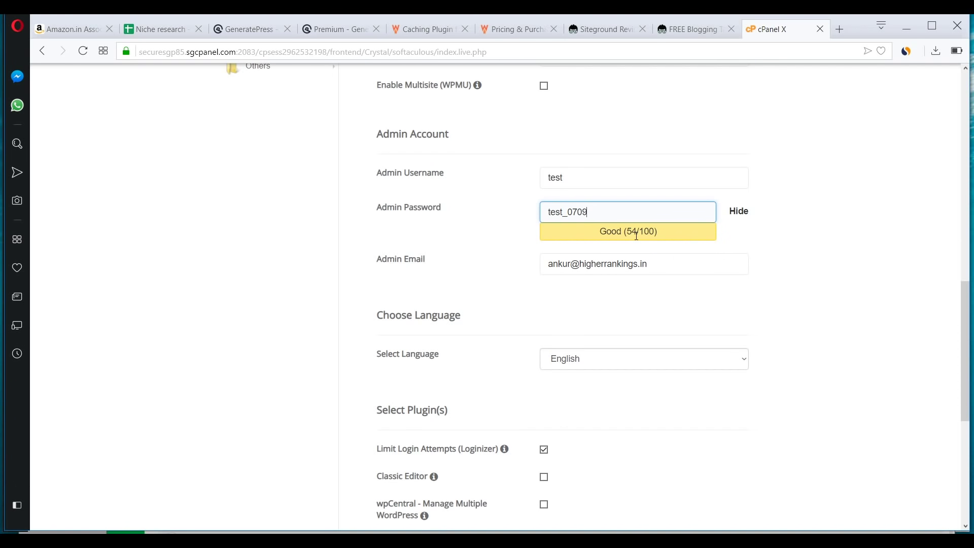
pyautogui.scroll(-5, 636, 236)
# - Run the install with the stronger password and open the bestdslr.in site in a new tab
pyautogui.click(579, 357)
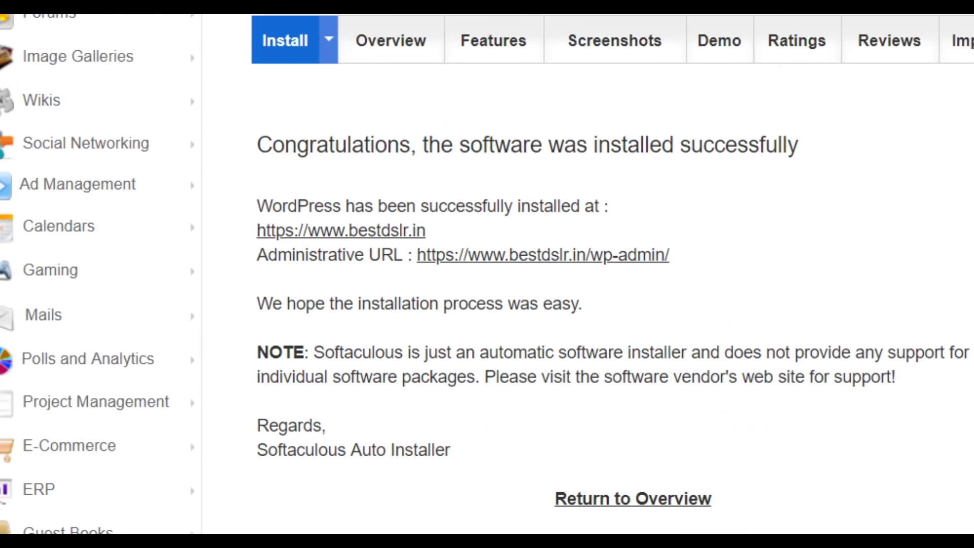
pyautogui.rightClick(357, 146)
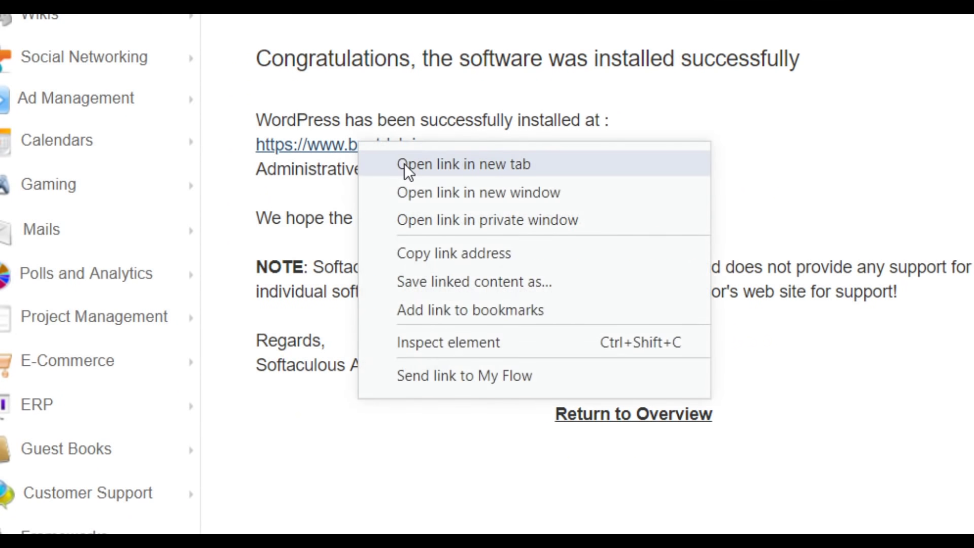
pyautogui.click(404, 164)
pyautogui.click(789, 29)
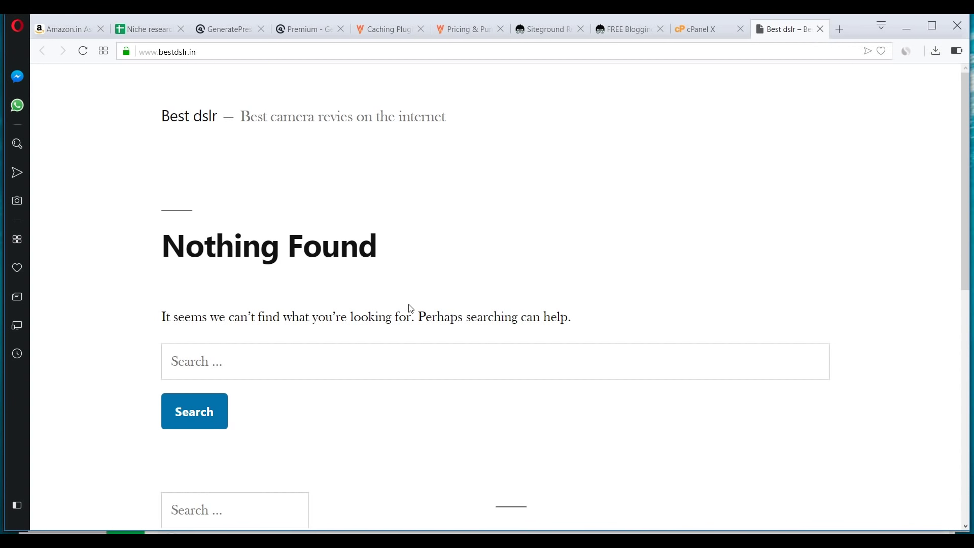
pyautogui.scroll(-6, 410, 310)
pyautogui.scroll(-2, 410, 308)
pyautogui.scroll(10, 409, 309)
# - Open the bestdslr.in/wp-admin link from the success page in a new tab to view the Dashboard
pyautogui.click(694, 29)
pyautogui.click(558, 159)
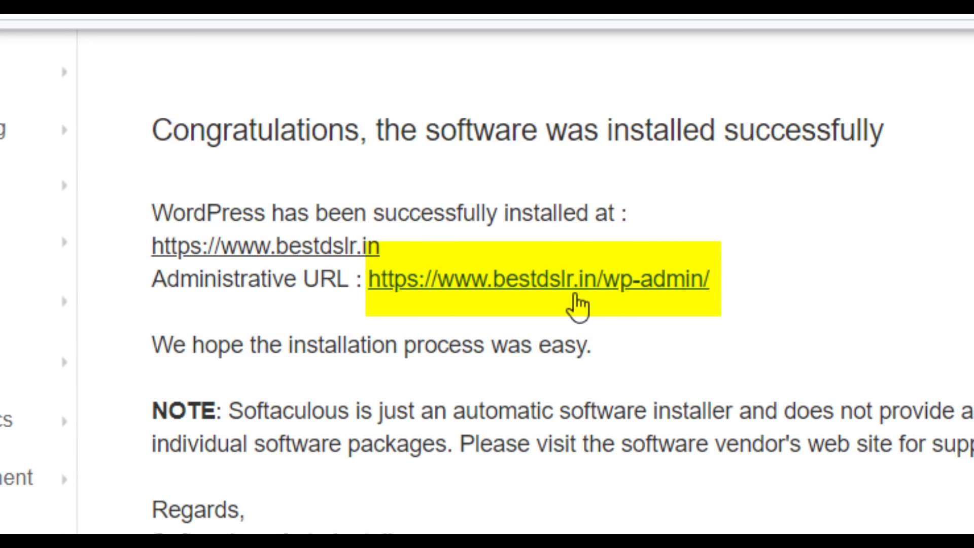
pyautogui.moveTo(710, 280); pyautogui.dragTo(604, 284)
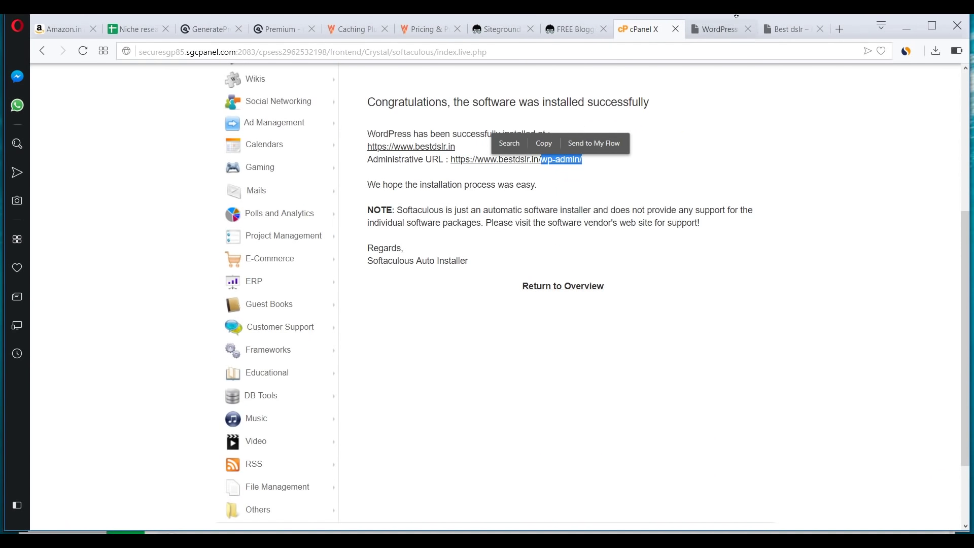
pyautogui.click(726, 29)
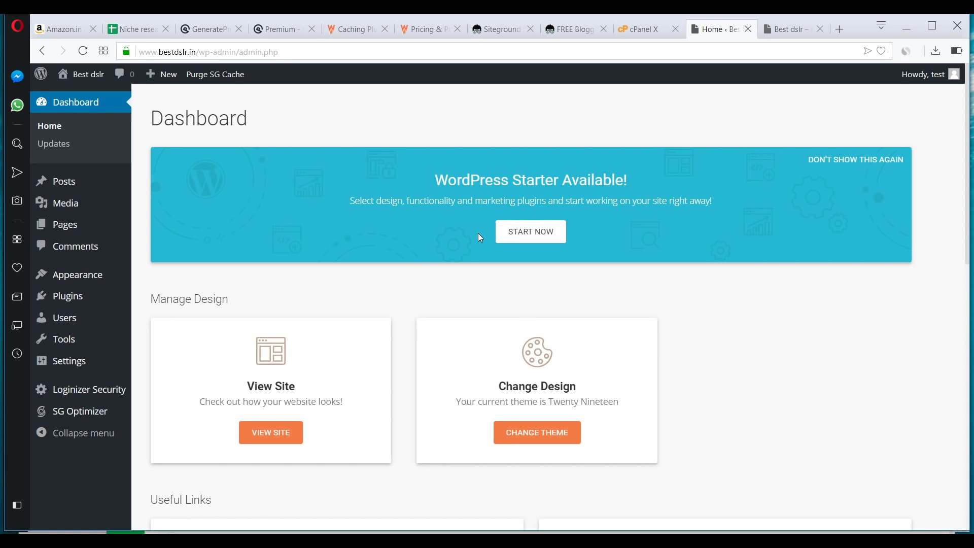
pyautogui.click(640, 29)
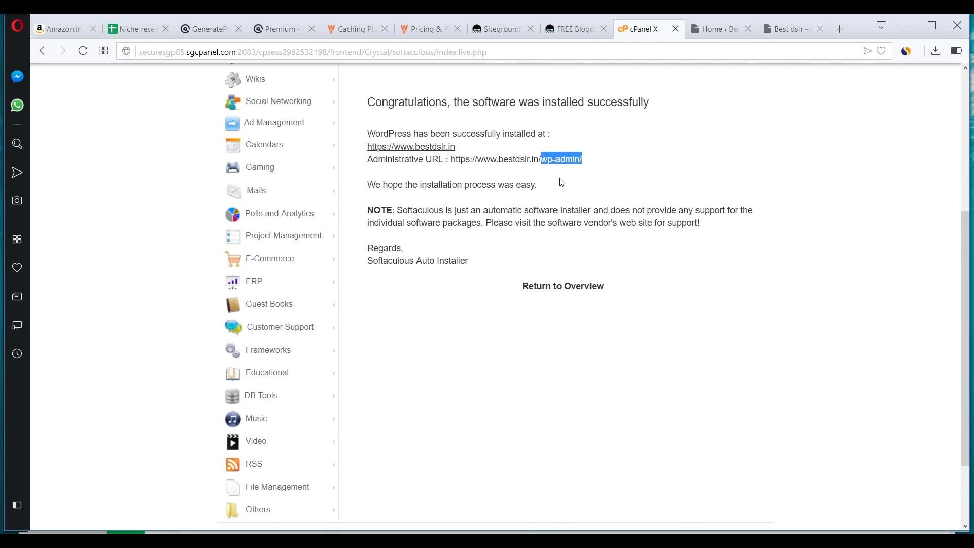
pyautogui.click(713, 29)
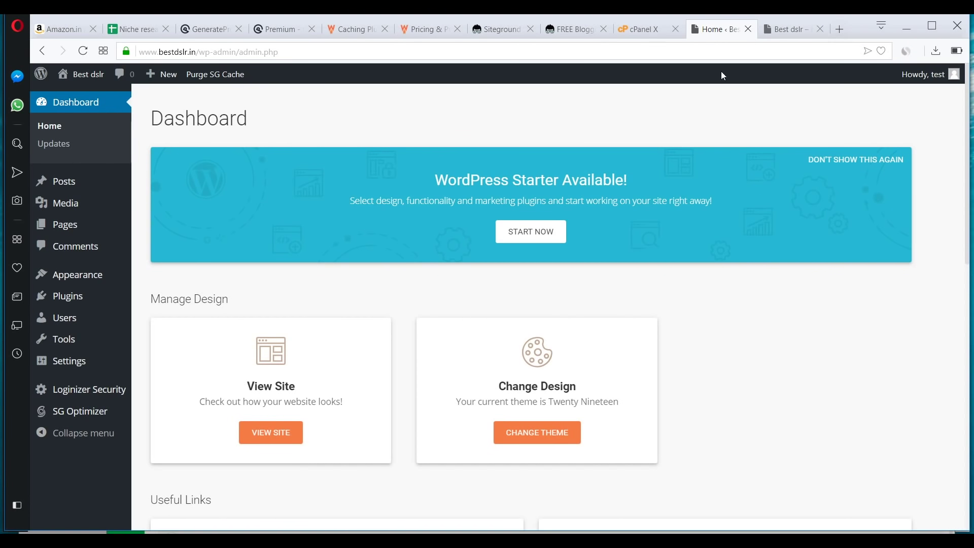
pyautogui.click(641, 36)
pyautogui.click(718, 29)
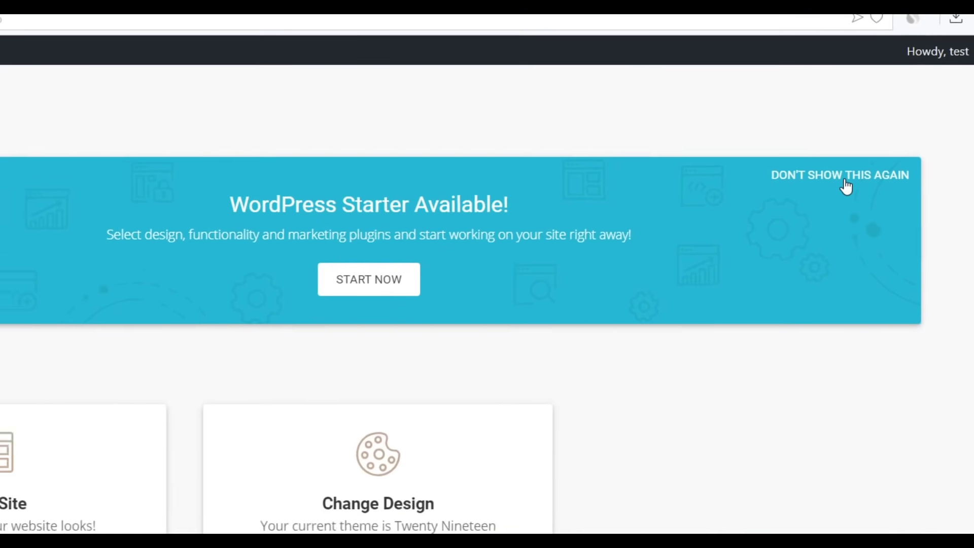
# - Dismiss the WordPress Starter banner permanently with DON'T SHOW THIS AGAIN
pyautogui.click(845, 160)
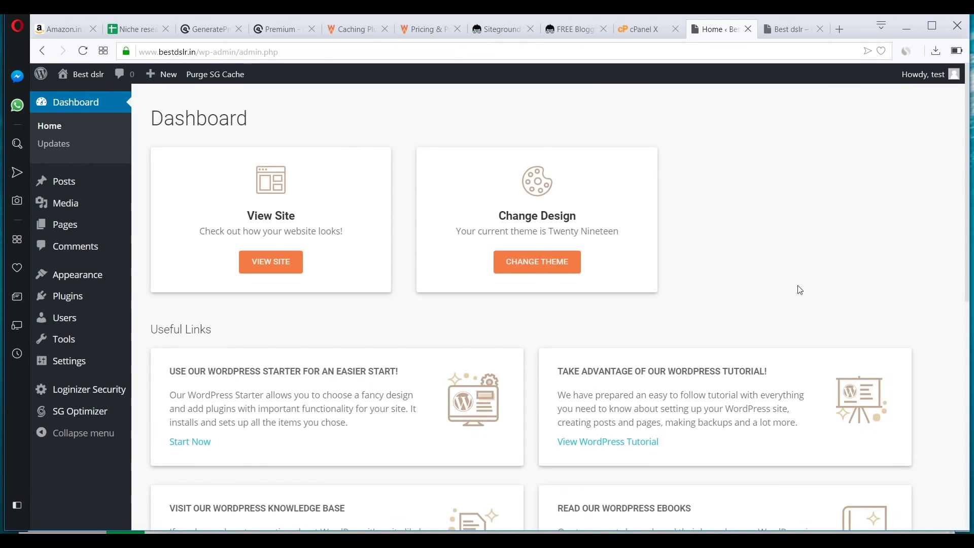
pyautogui.scroll(-2, 800, 290)
pyautogui.scroll(2, 798, 282)
pyautogui.scroll(-8, 675, 246)
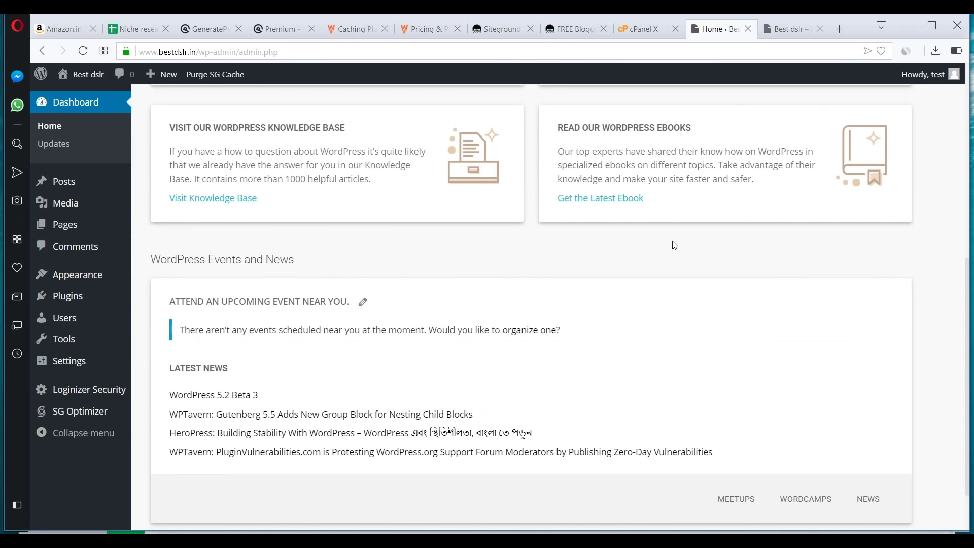
pyautogui.scroll(8, 672, 245)
# - Open All Posts and Add New each in its own tab
pyautogui.moveTo(78, 188)
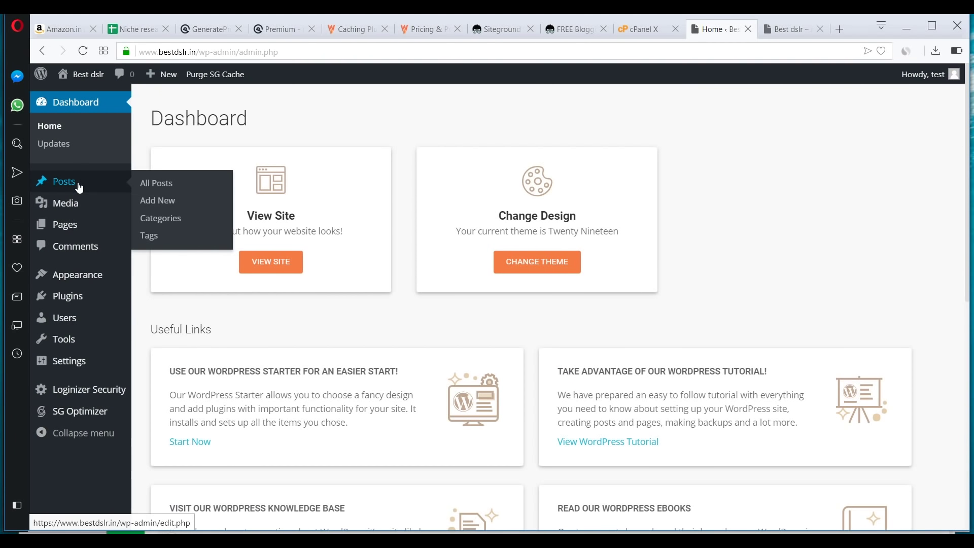
pyautogui.rightClick(167, 187)
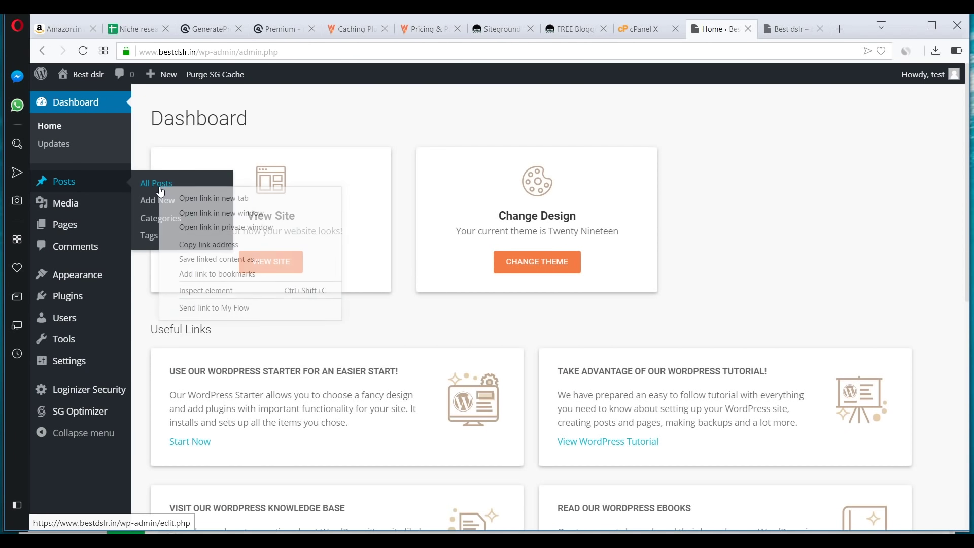
pyautogui.click(175, 199)
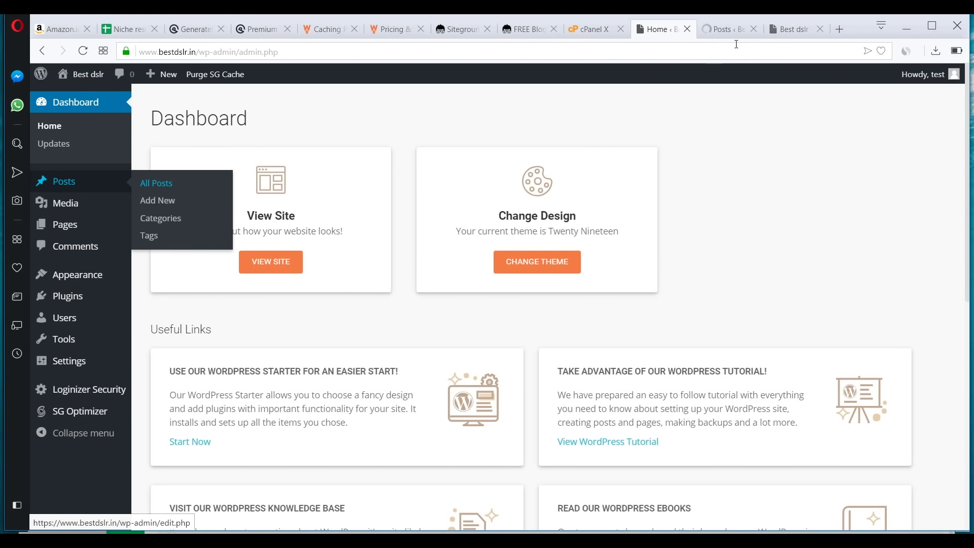
pyautogui.click(714, 34)
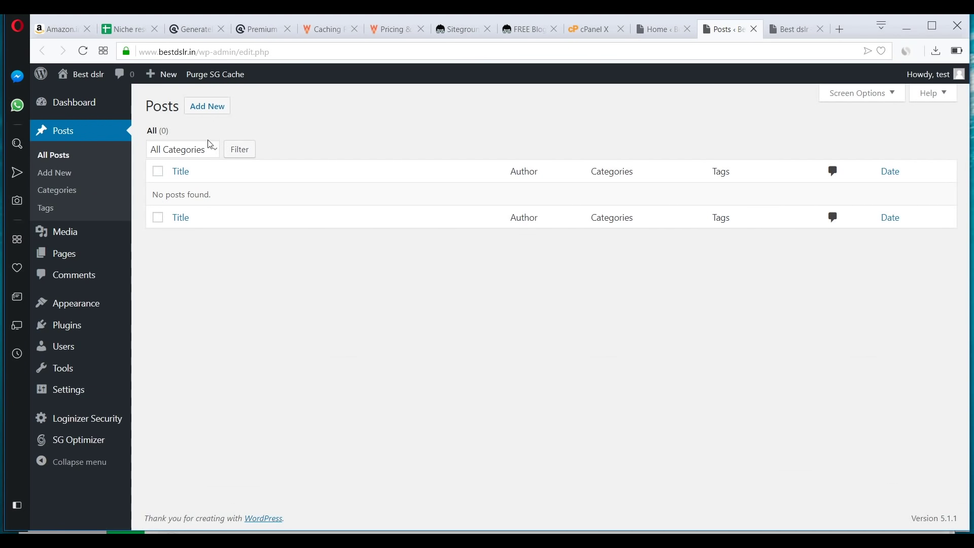
pyautogui.rightClick(57, 178)
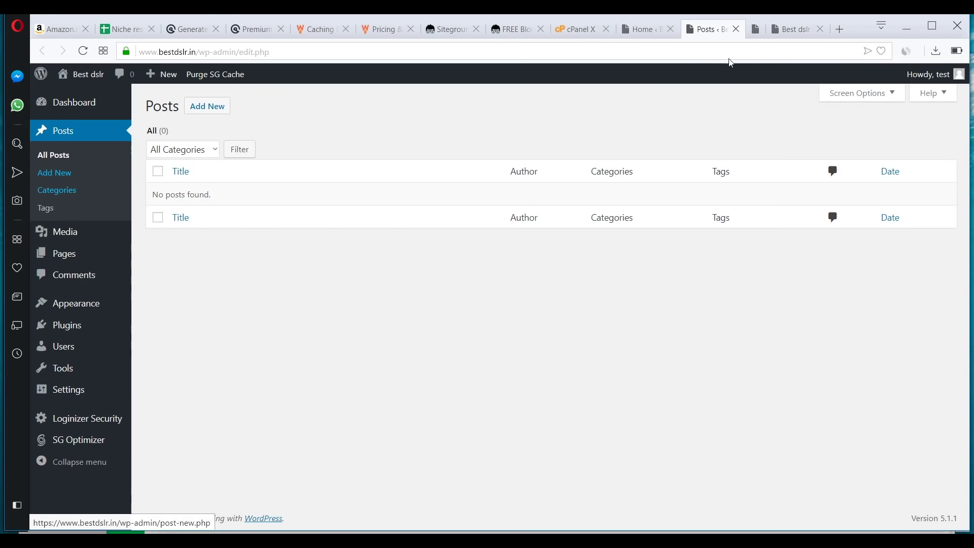
pyautogui.click(71, 190)
pyautogui.click(730, 34)
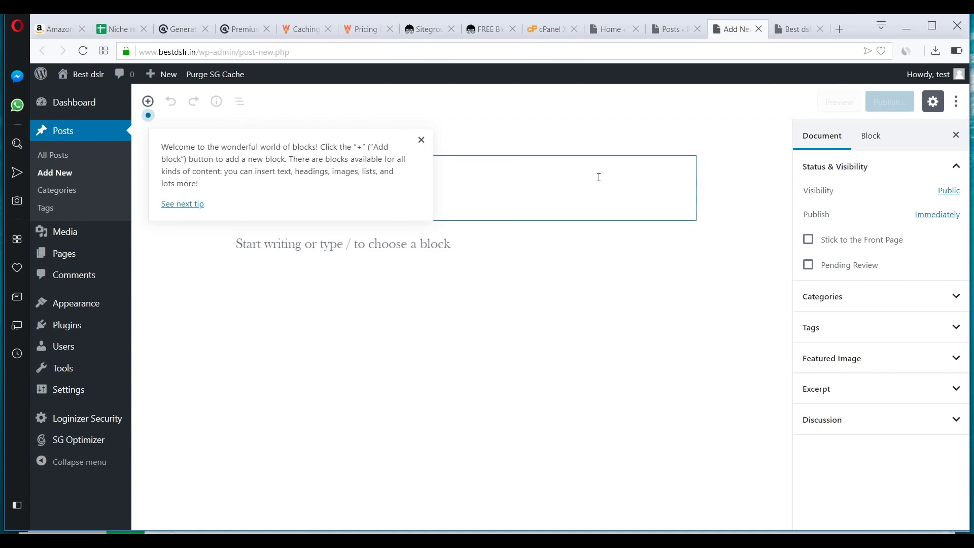
# - Close the block editor's welcome tip, check the paragraph's Color Settings, then return to the Posts tab
pyautogui.click(422, 141)
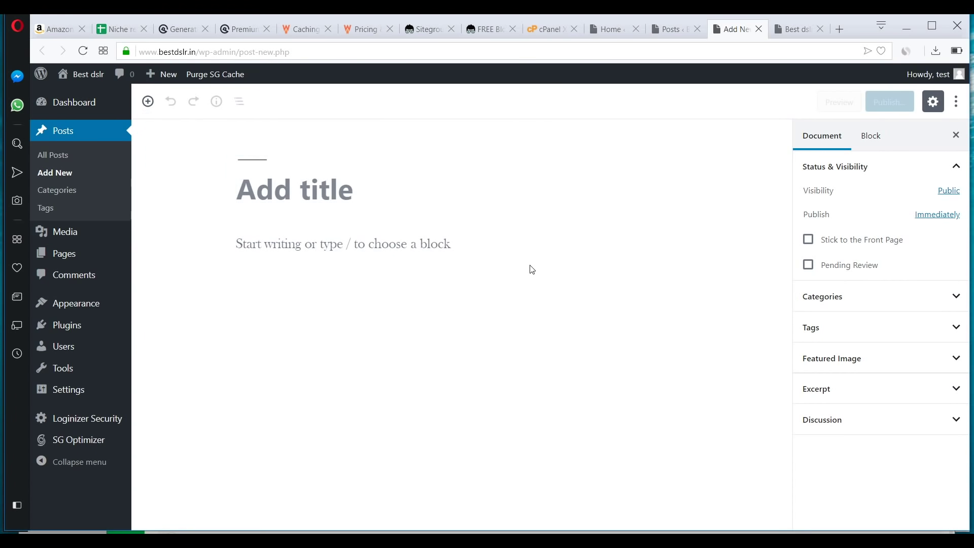
pyautogui.click(349, 244)
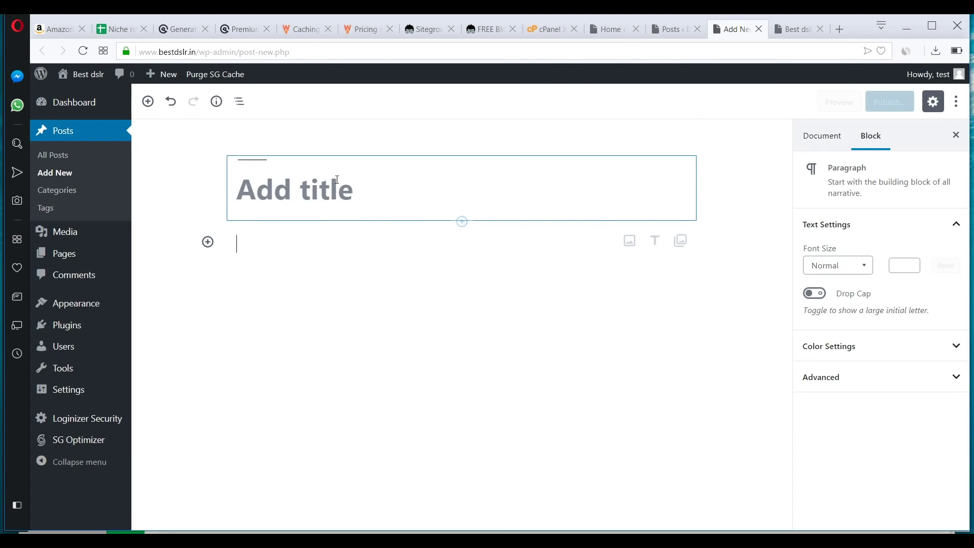
pyautogui.click(335, 183)
pyautogui.click(315, 239)
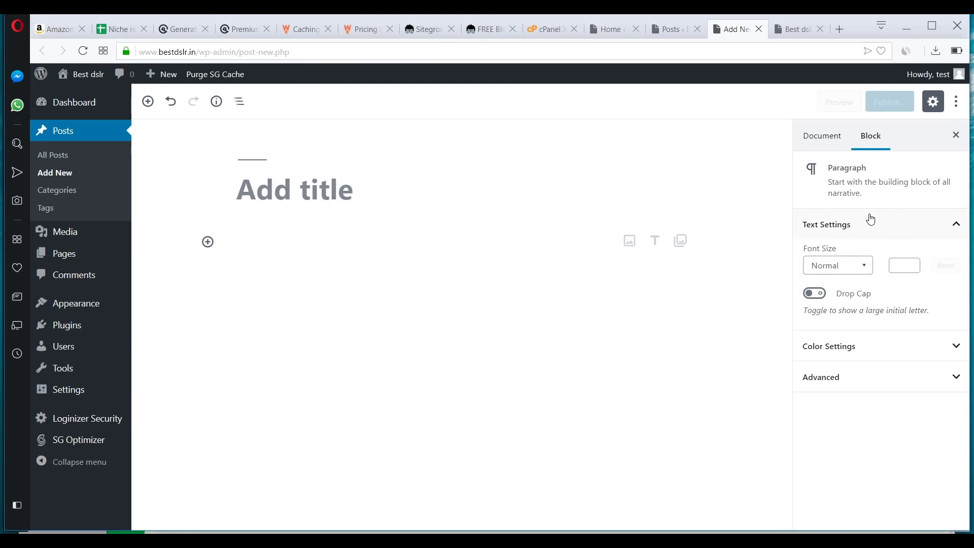
pyautogui.click(862, 351)
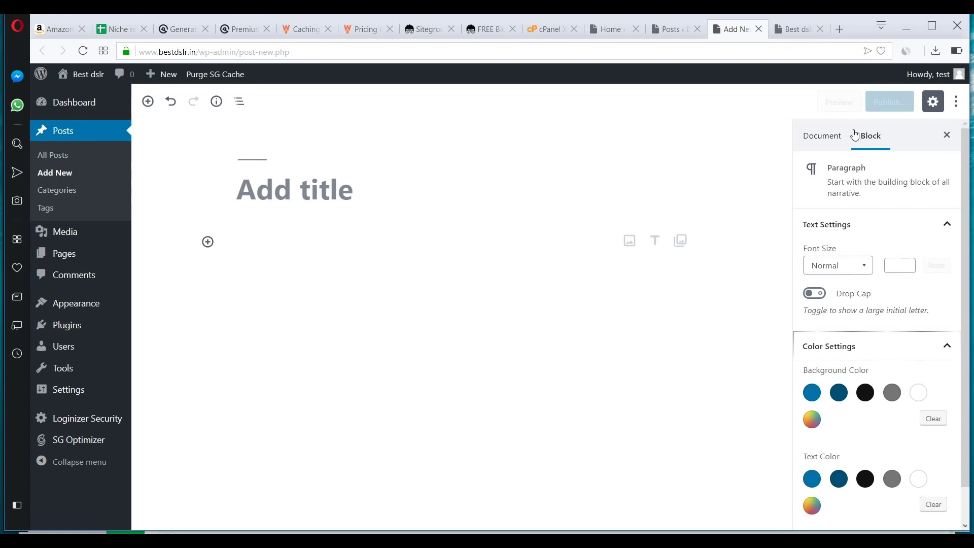
pyautogui.click(671, 29)
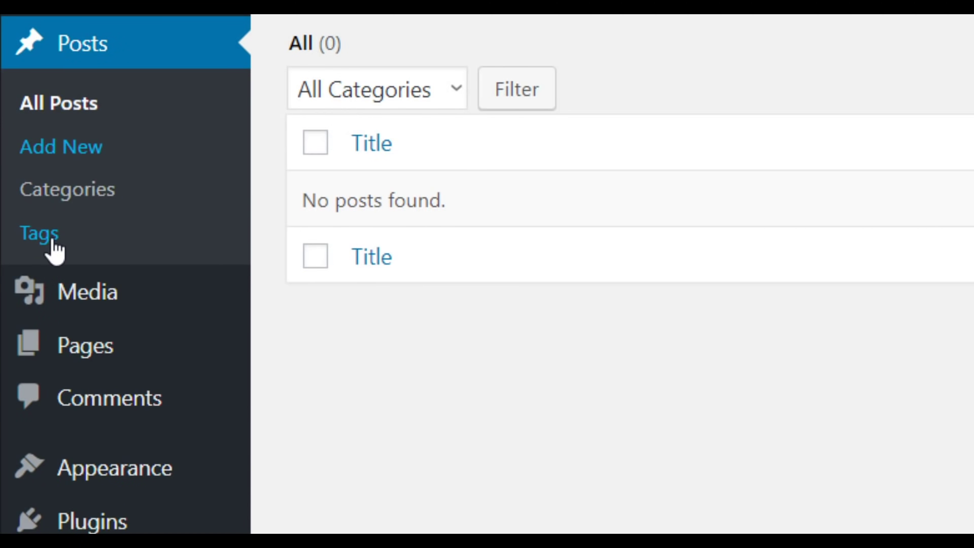
# - Browse the admin sidebar menus and open Comments, which reports no comments found
pyautogui.moveTo(107, 312)
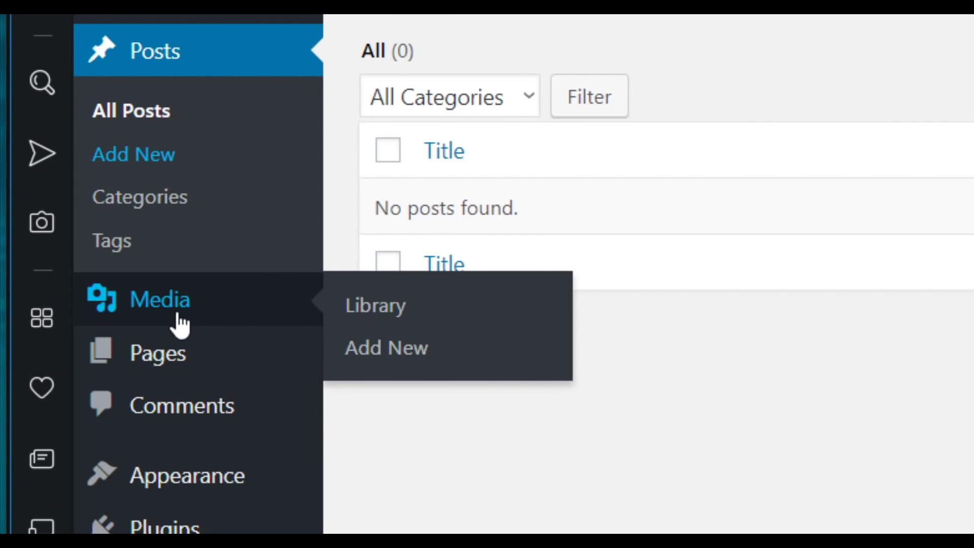
pyautogui.moveTo(191, 374)
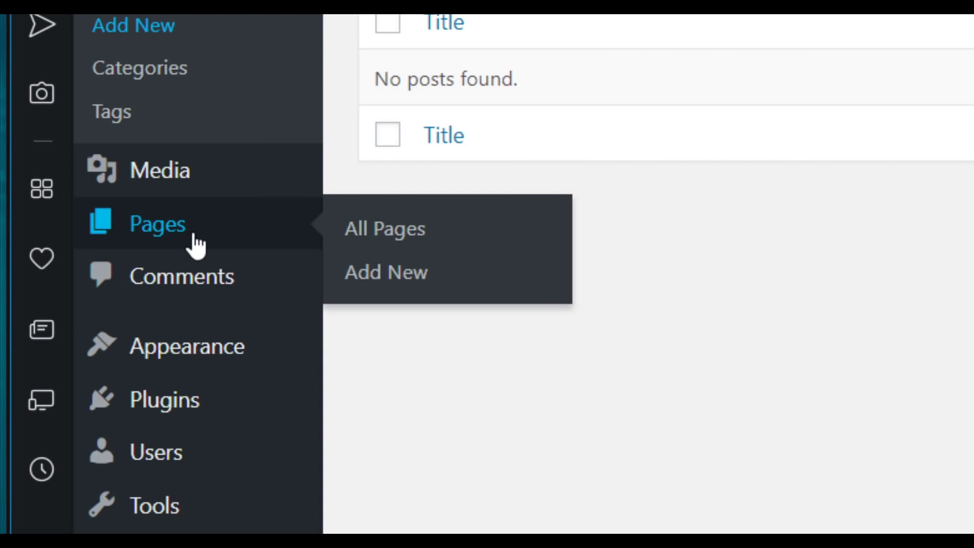
pyautogui.click(218, 291)
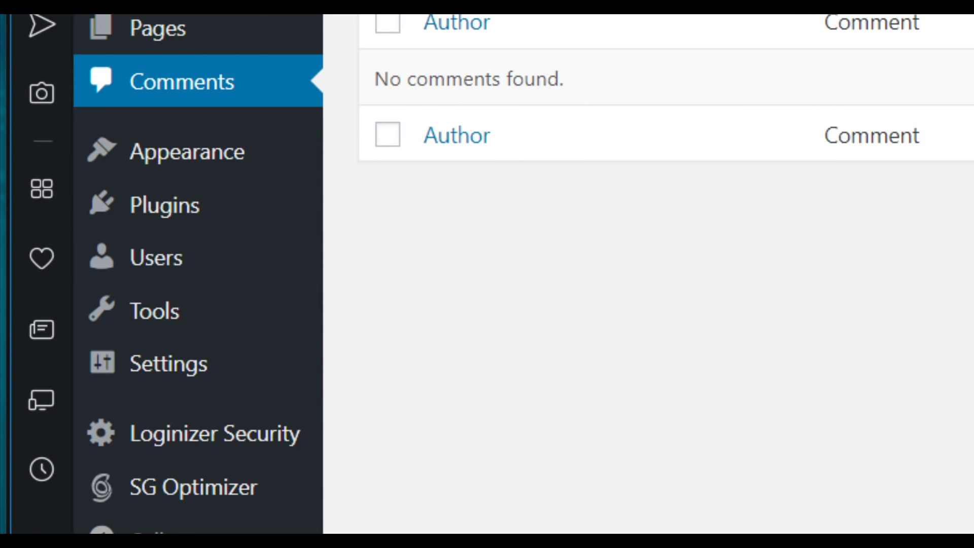
pyautogui.moveTo(197, 221)
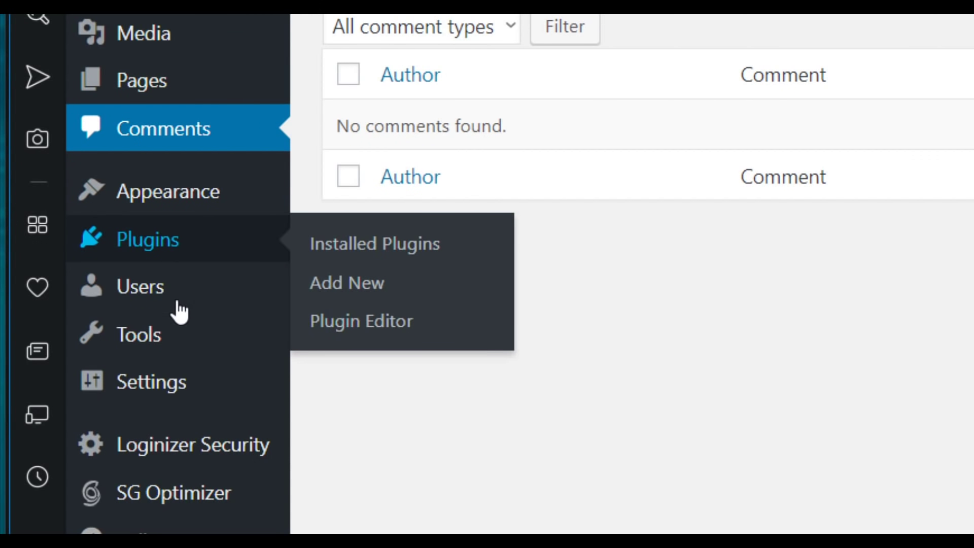
pyautogui.moveTo(162, 300)
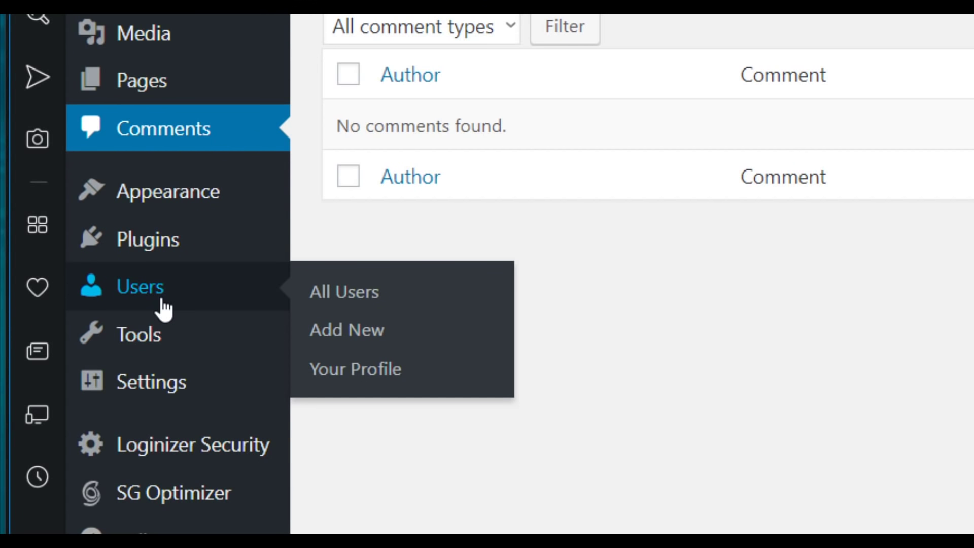
pyautogui.moveTo(151, 353)
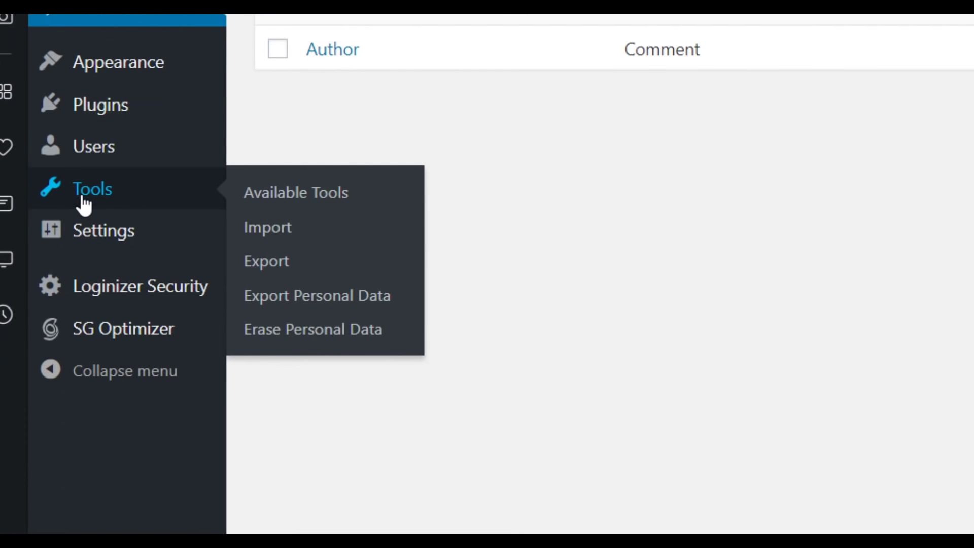
pyautogui.moveTo(127, 239)
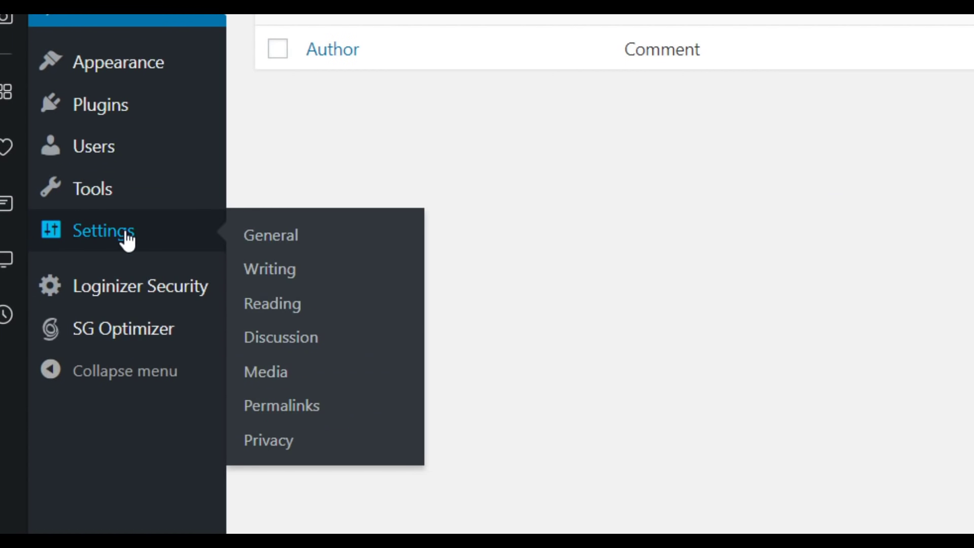
# - In Settings > General, correct the tagline typo 'revies' to 'review'
pyautogui.click(127, 243)
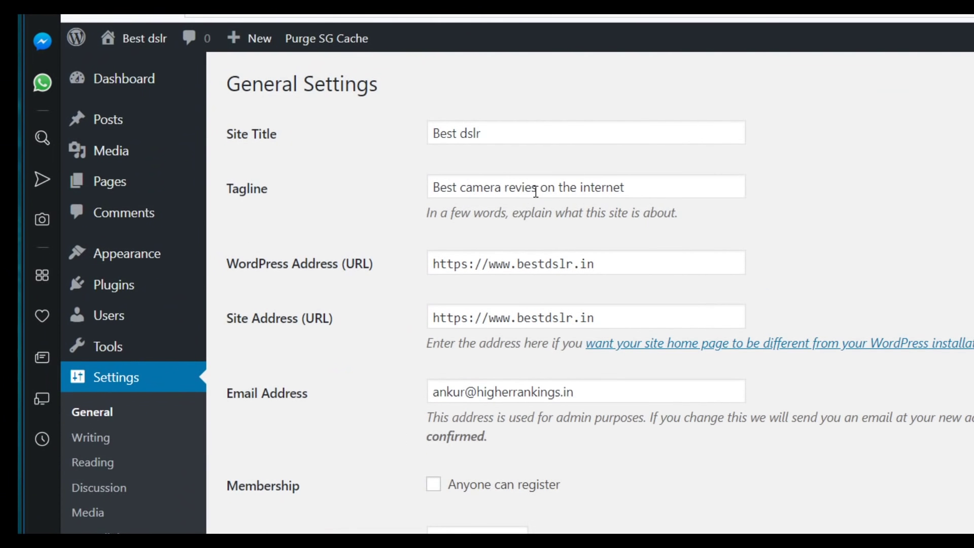
pyautogui.click(536, 188)
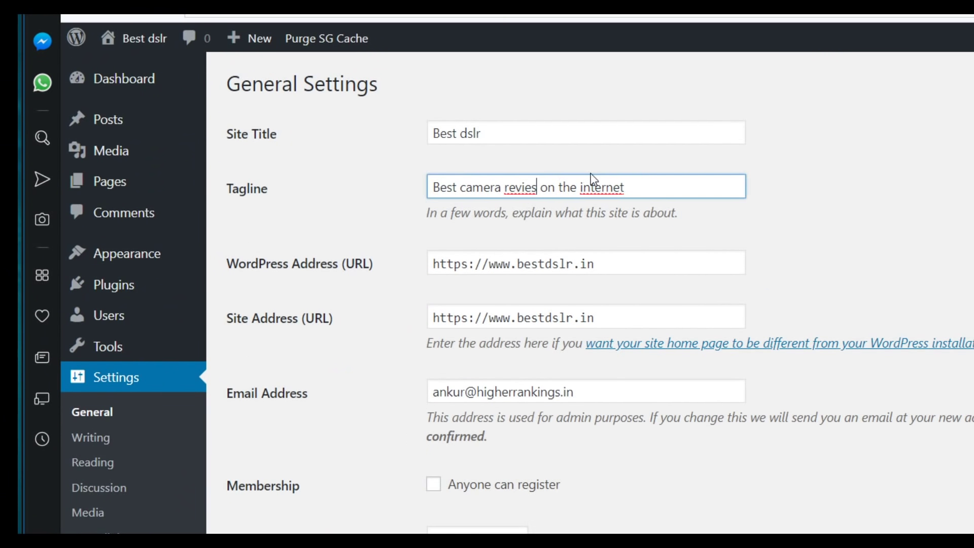
pyautogui.press('BackSpace')
pyautogui.write('w')
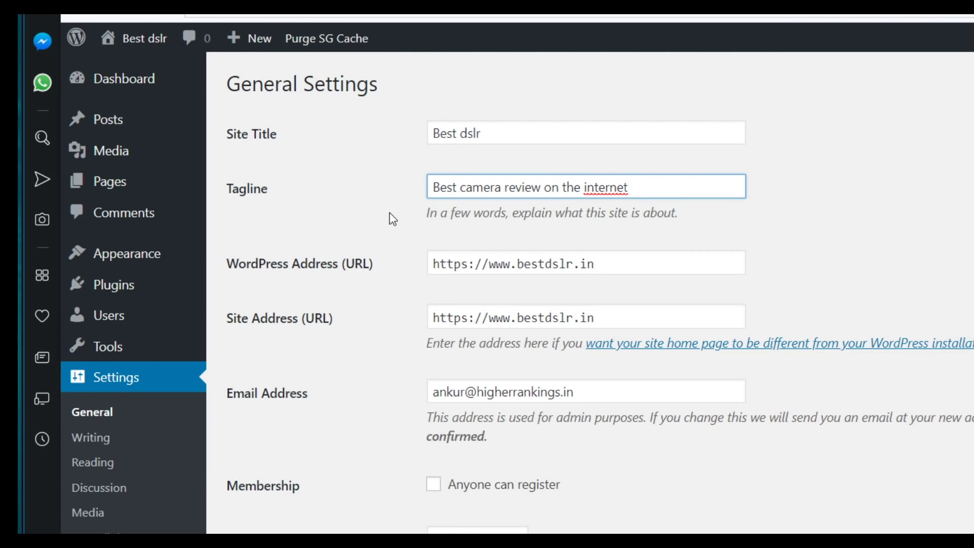
pyautogui.click(510, 187)
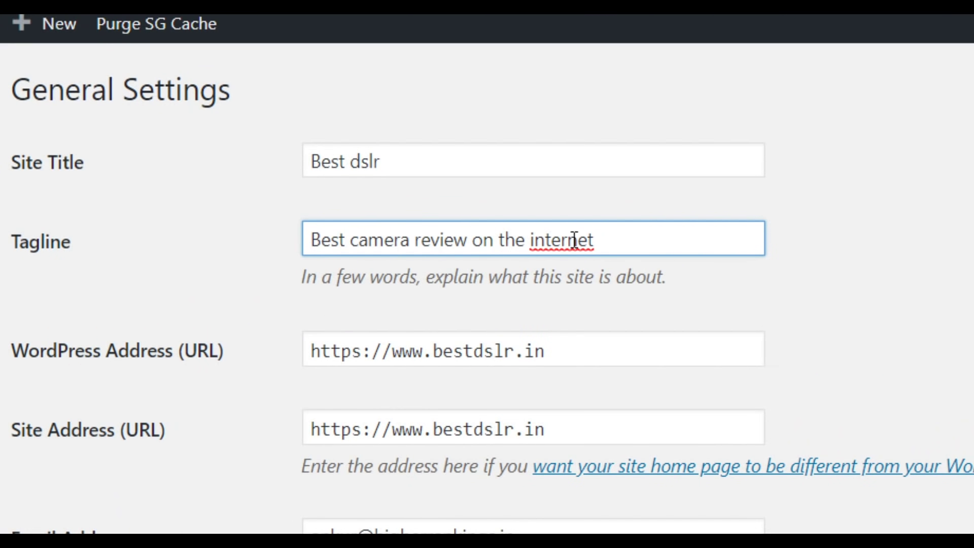
# - Check the site title and tagline 'Best camera review on the internet', then save the settings
pyautogui.moveTo(468, 240); pyautogui.dragTo(303, 251)
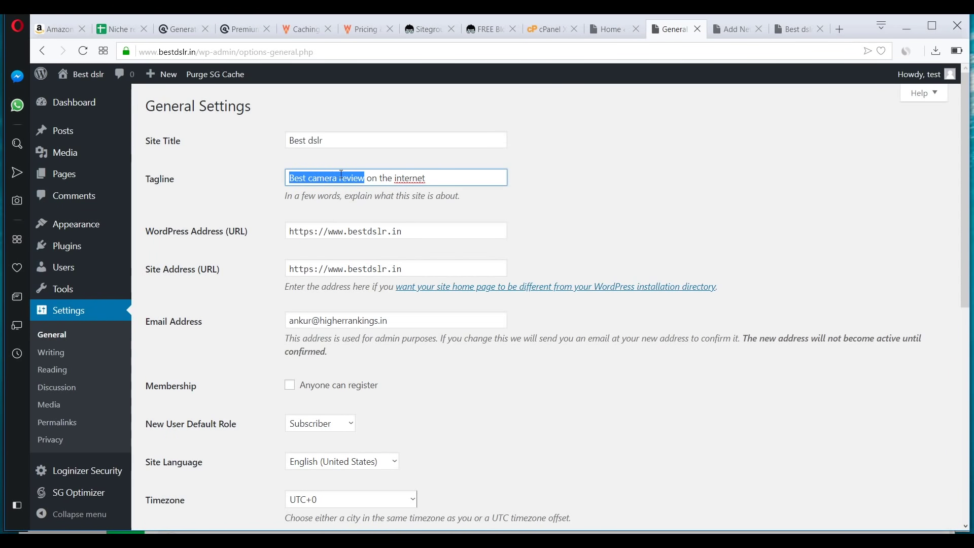
pyautogui.moveTo(330, 143); pyautogui.dragTo(291, 149)
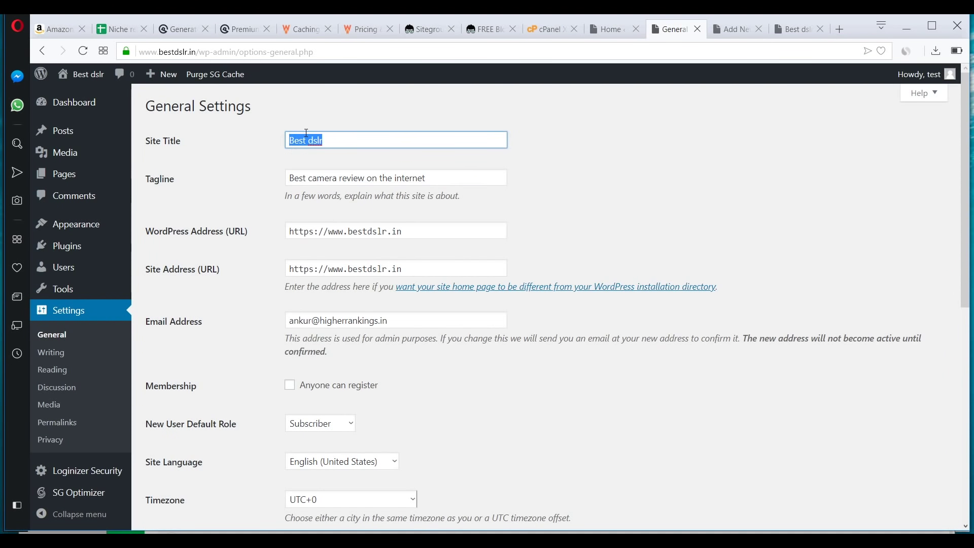
pyautogui.click(306, 135)
pyautogui.click(330, 178)
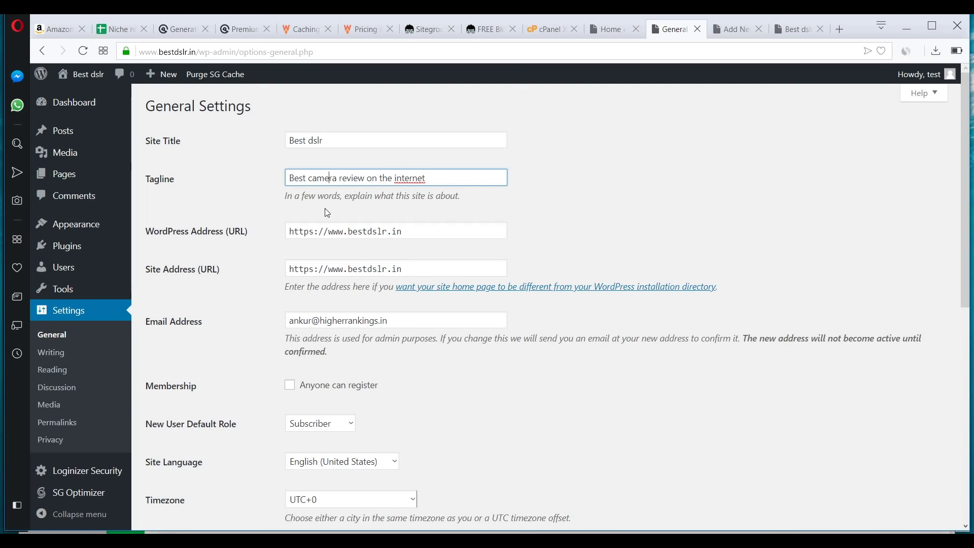
pyautogui.scroll(-2, 318, 274)
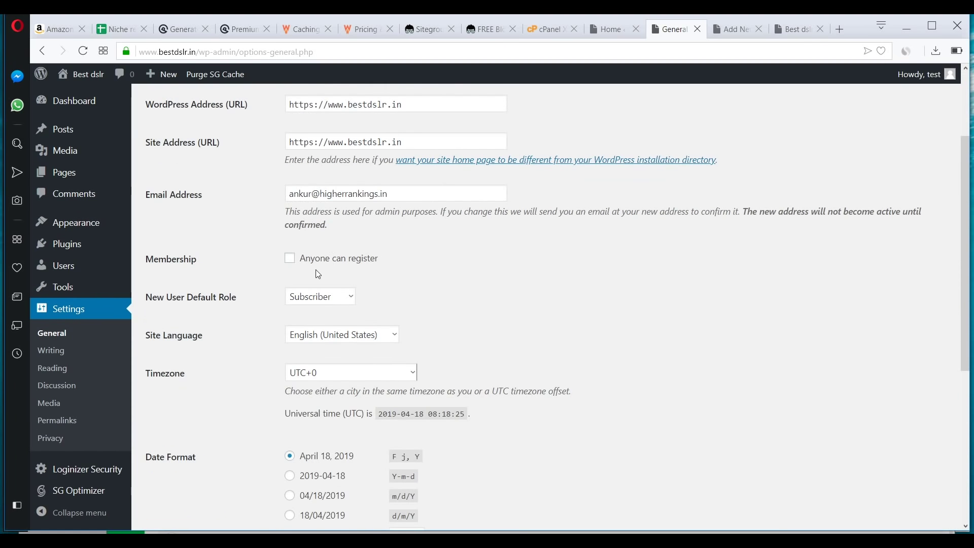
pyautogui.scroll(-5, 318, 274)
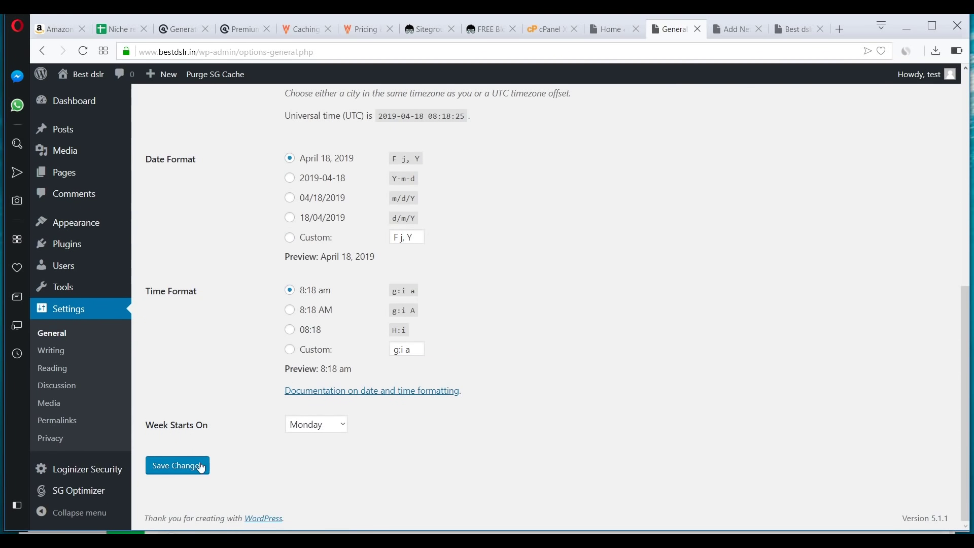
pyautogui.click(201, 467)
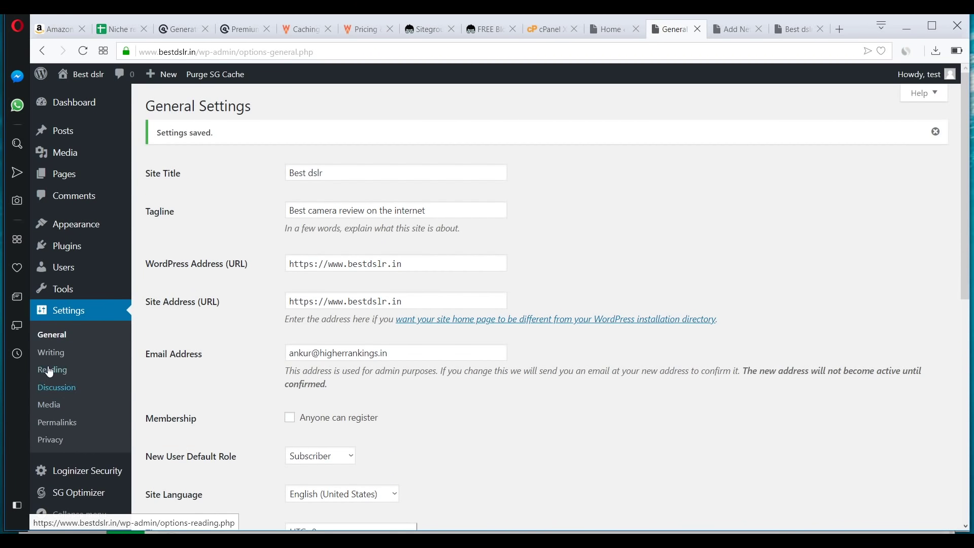
# - Set Reading settings to show article summaries in feeds and save
pyautogui.click(52, 352)
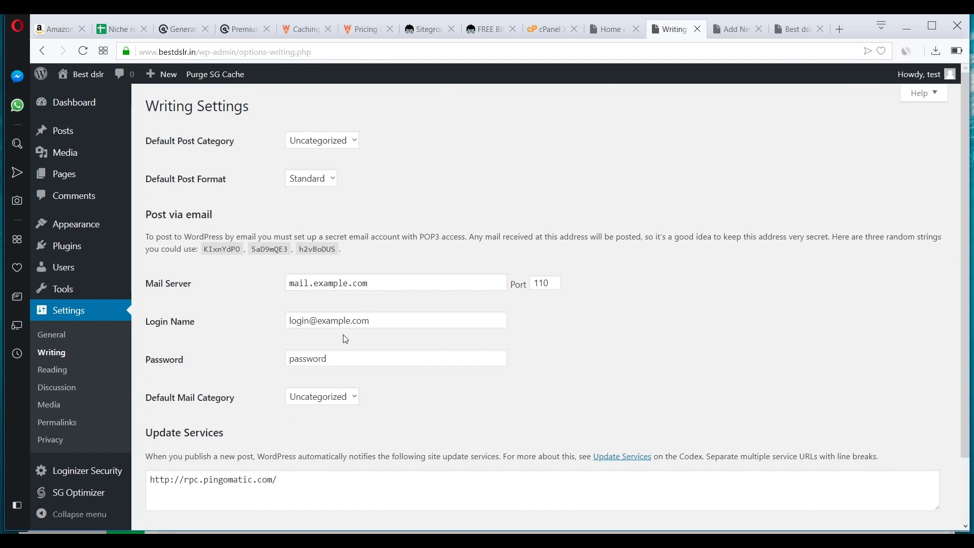
pyautogui.scroll(-3, 345, 339)
pyautogui.click(54, 369)
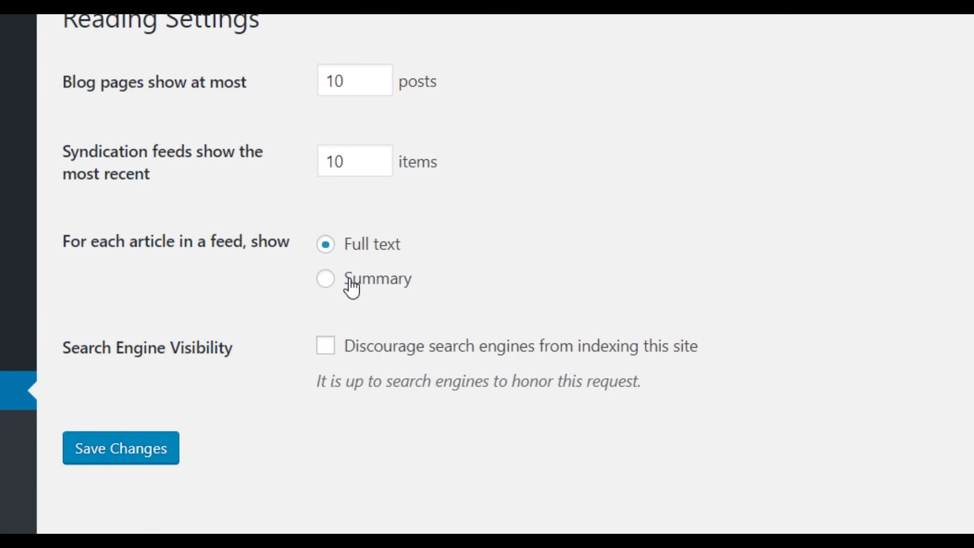
pyautogui.click(352, 289)
pyautogui.click(120, 456)
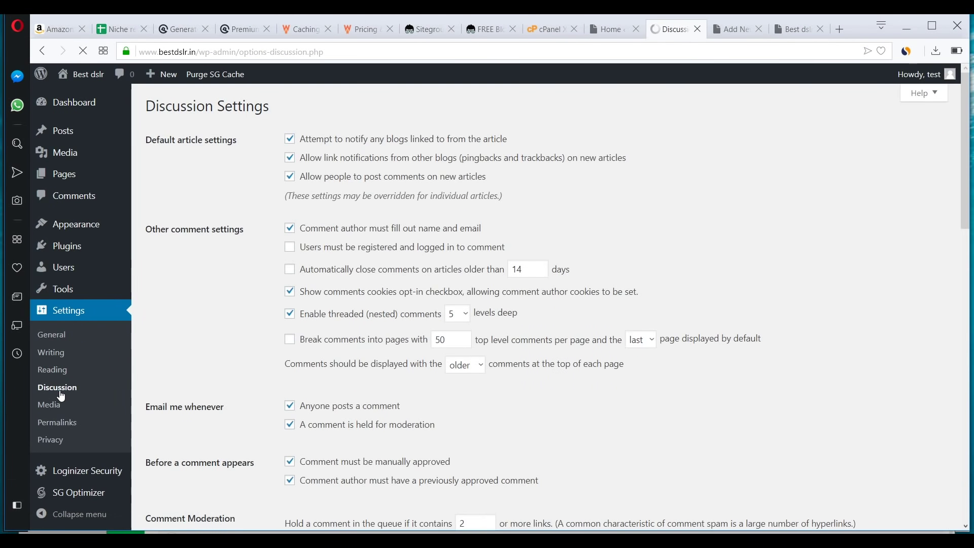
# - Change the permalink structure to Post name (/%postname%/) and save
pyautogui.scroll(-7, 64, 376)
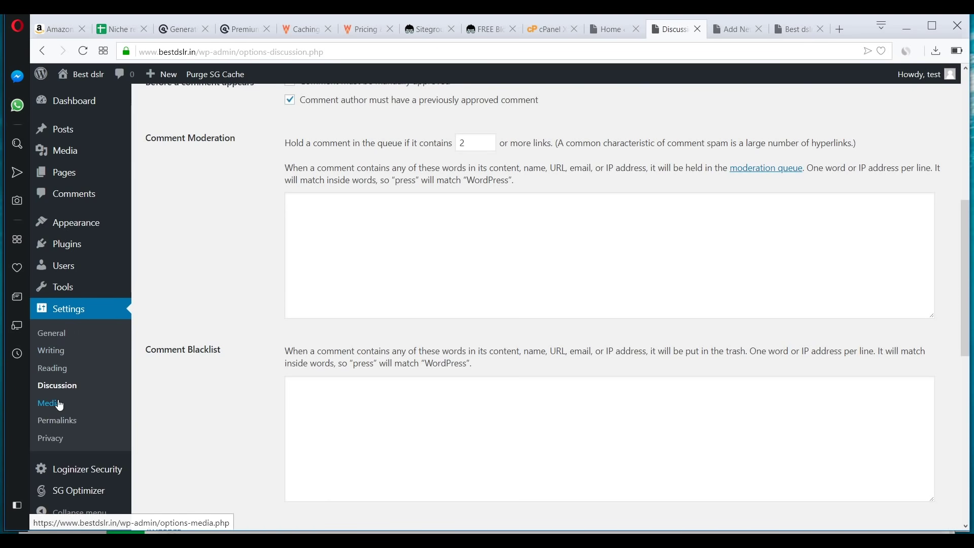
pyautogui.click(57, 421)
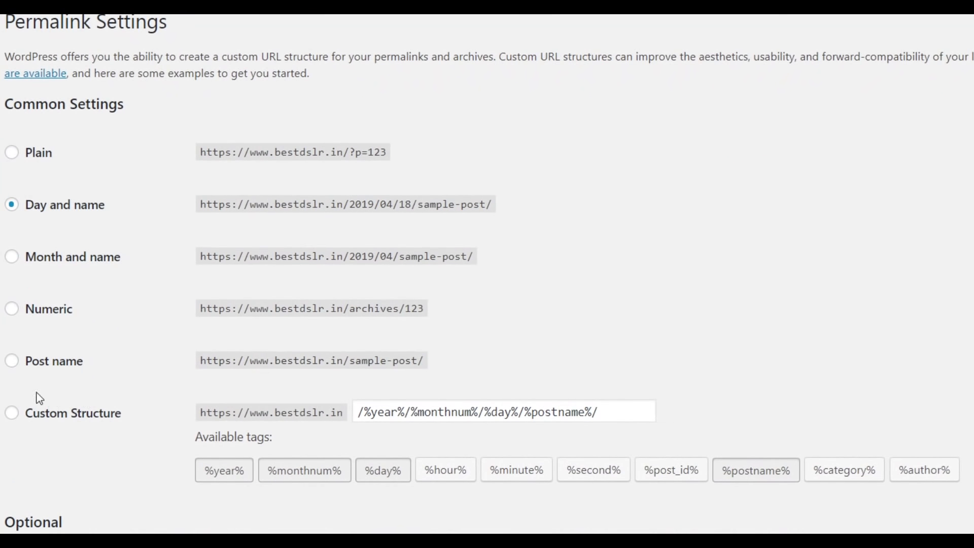
pyautogui.click(31, 360)
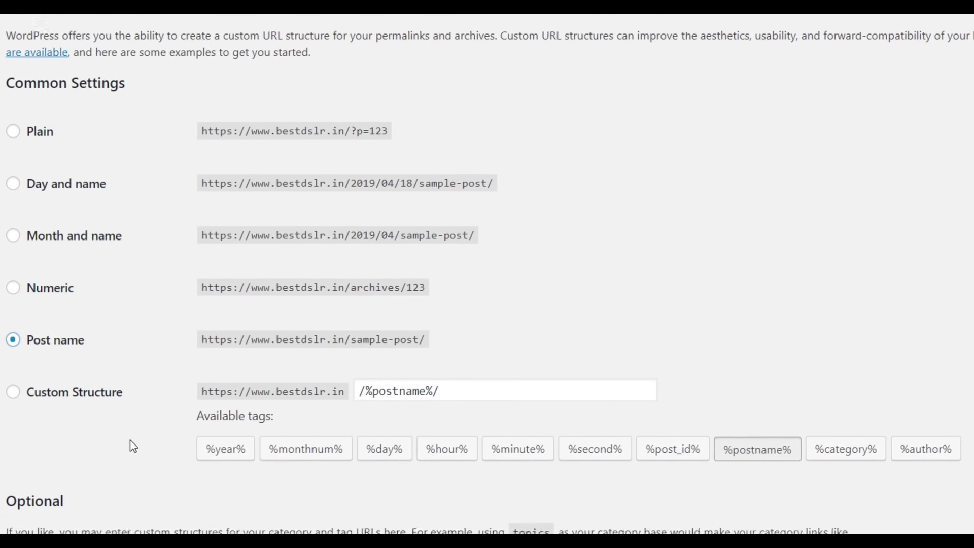
pyautogui.scroll(-3, 133, 446)
pyautogui.click(65, 455)
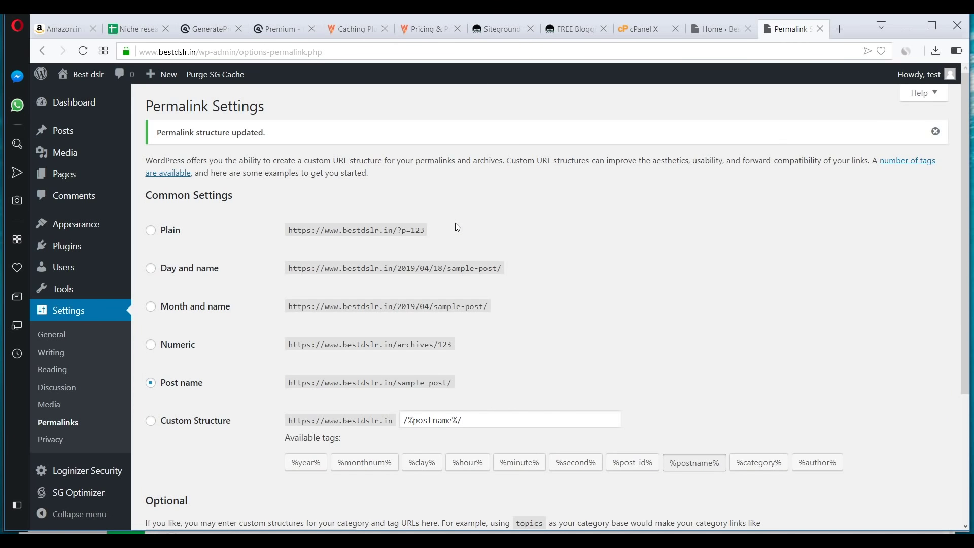
# - Upload generatepress.2.2.2.zip as a new theme, install and activate it, and open the live site in a background tab
pyautogui.moveTo(157, 232)
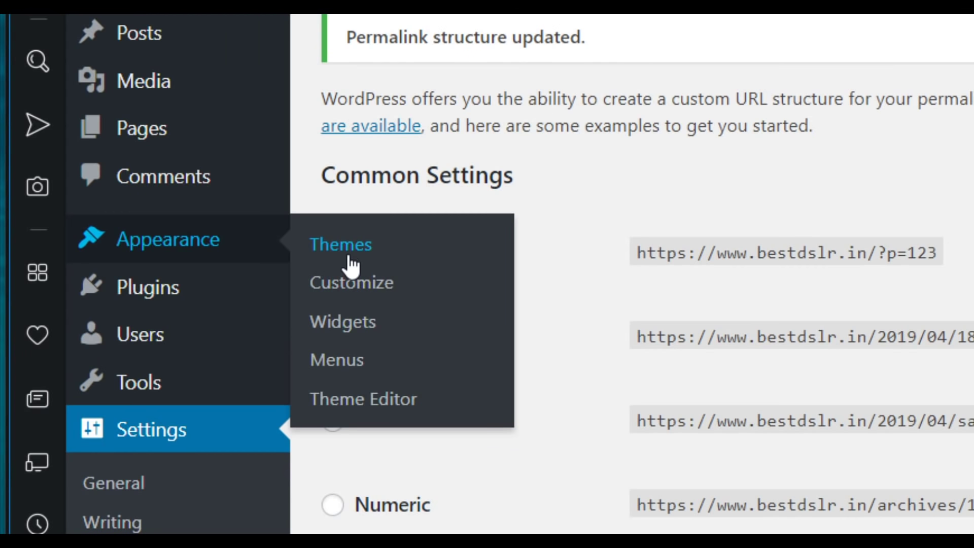
pyautogui.click(349, 262)
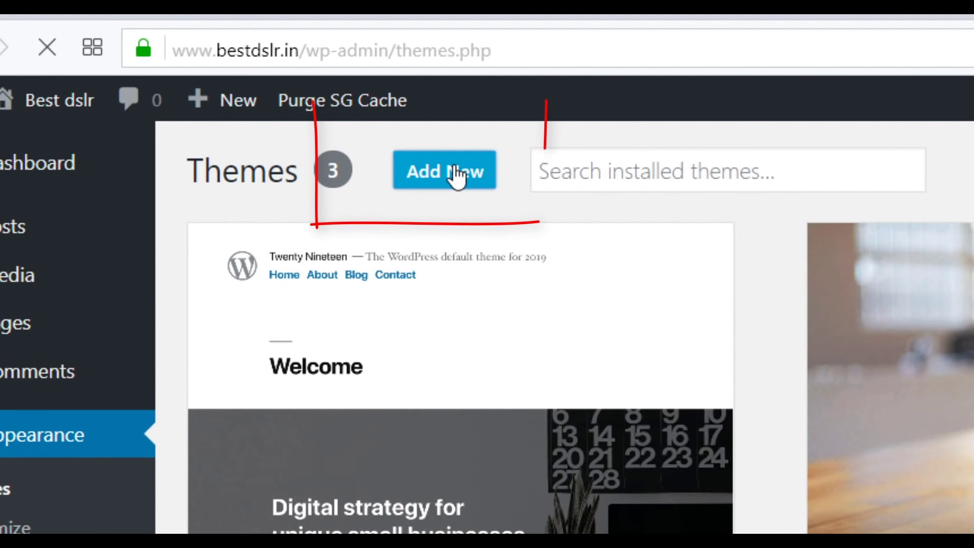
pyautogui.click(457, 172)
pyautogui.click(462, 189)
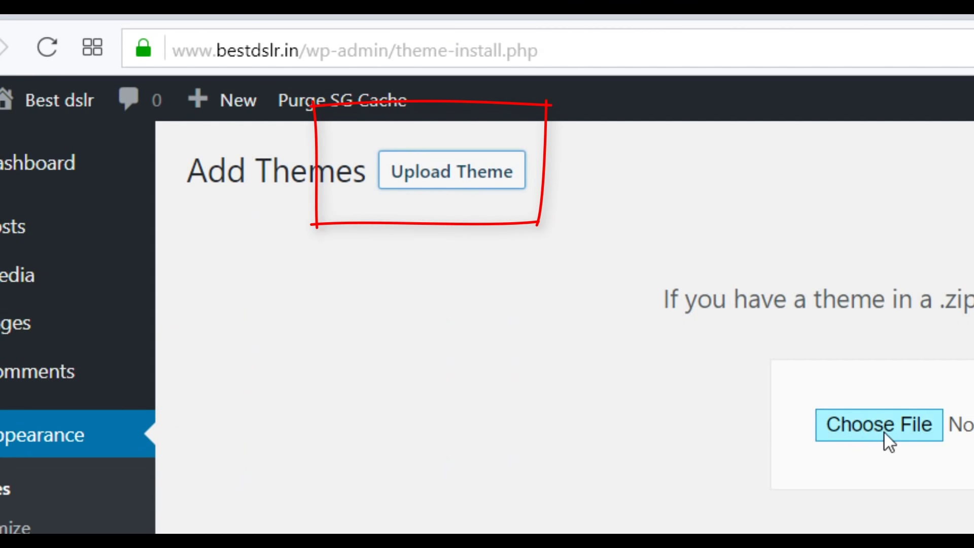
pyautogui.click(888, 433)
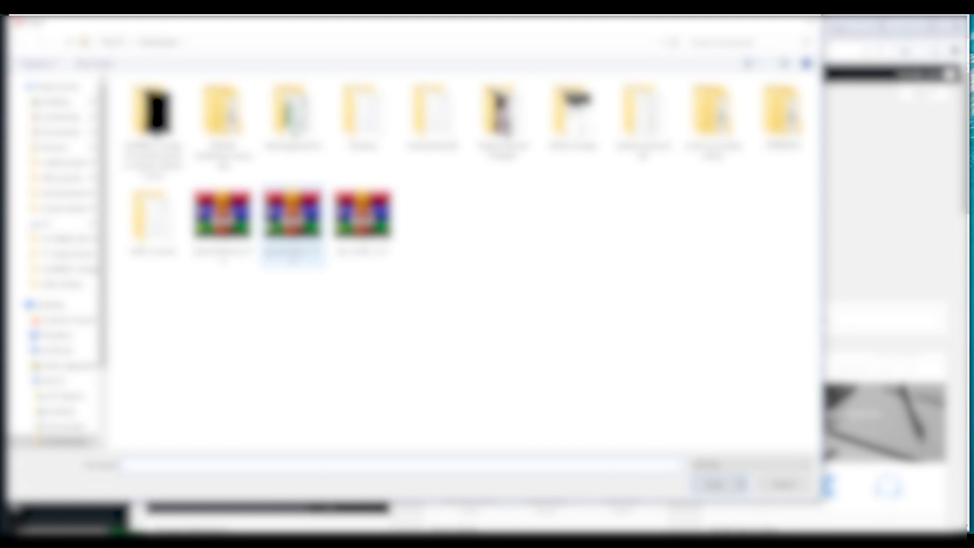
pyautogui.click(221, 228)
pyautogui.click(717, 485)
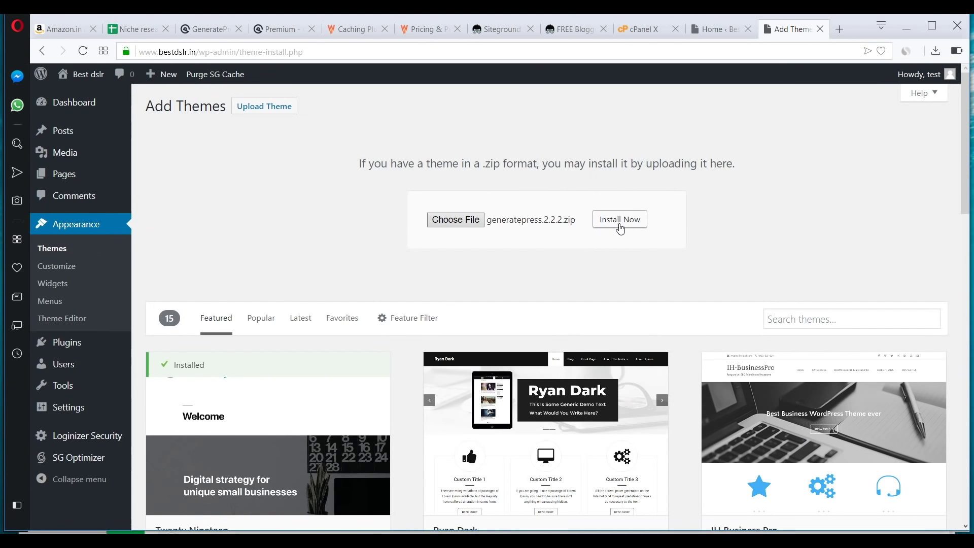
pyautogui.click(620, 221)
pyautogui.click(211, 195)
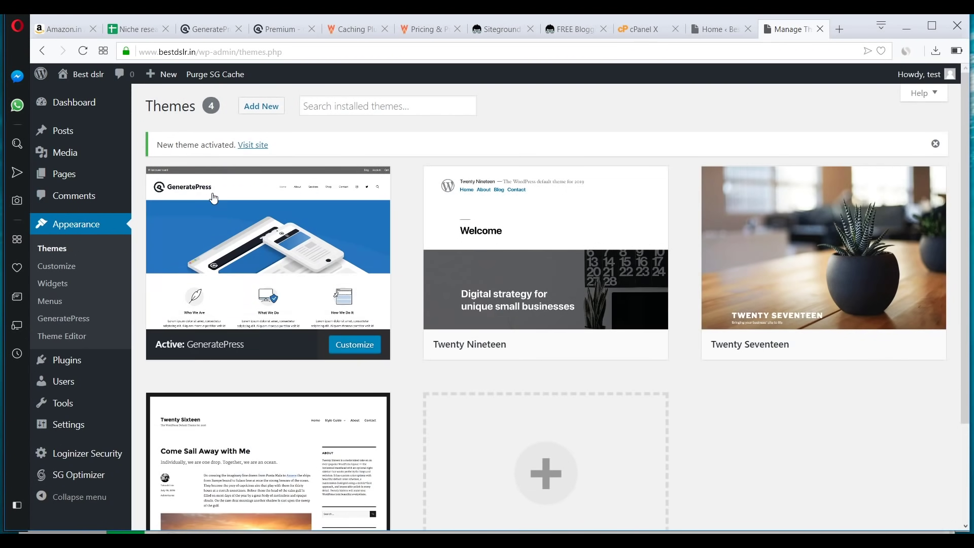
pyautogui.middleClick(253, 146)
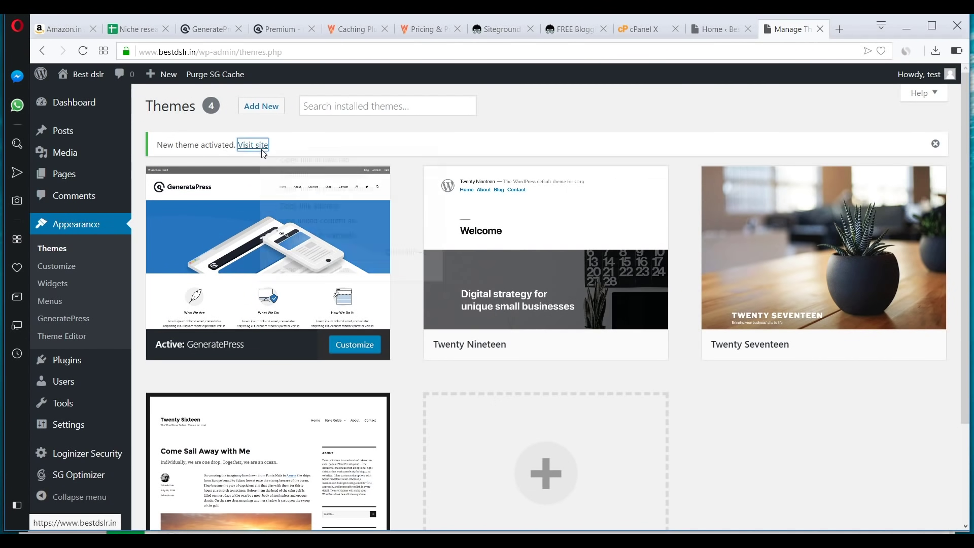
# - Preview the site's front page with the new theme and check the GP Premium page on generatepress.com
pyautogui.click(797, 34)
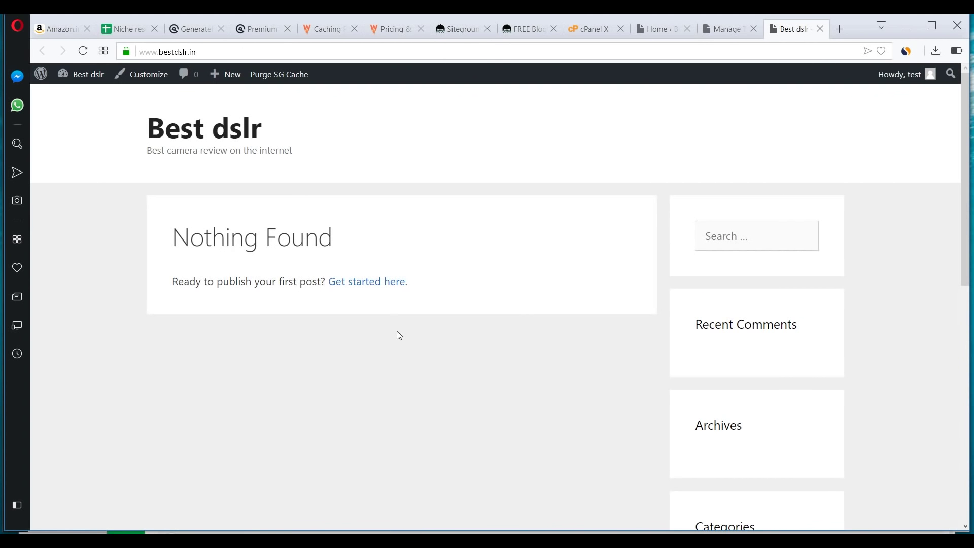
pyautogui.scroll(-5, 401, 339)
pyautogui.scroll(5, 401, 339)
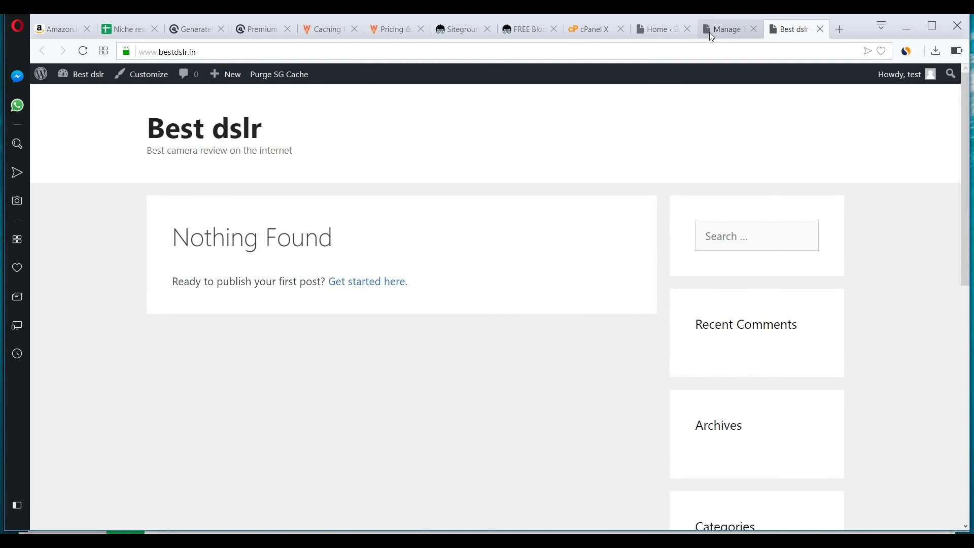
pyautogui.click(723, 29)
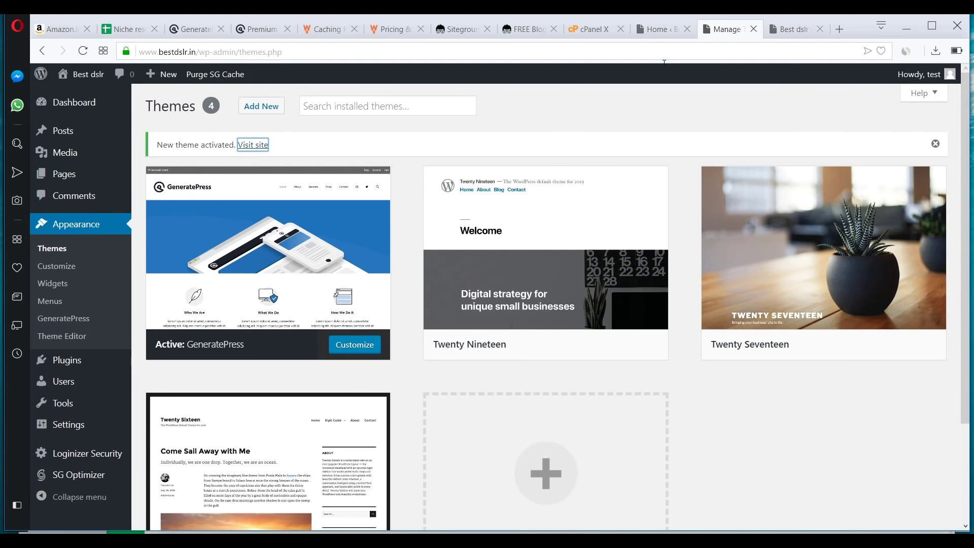
pyautogui.click(258, 29)
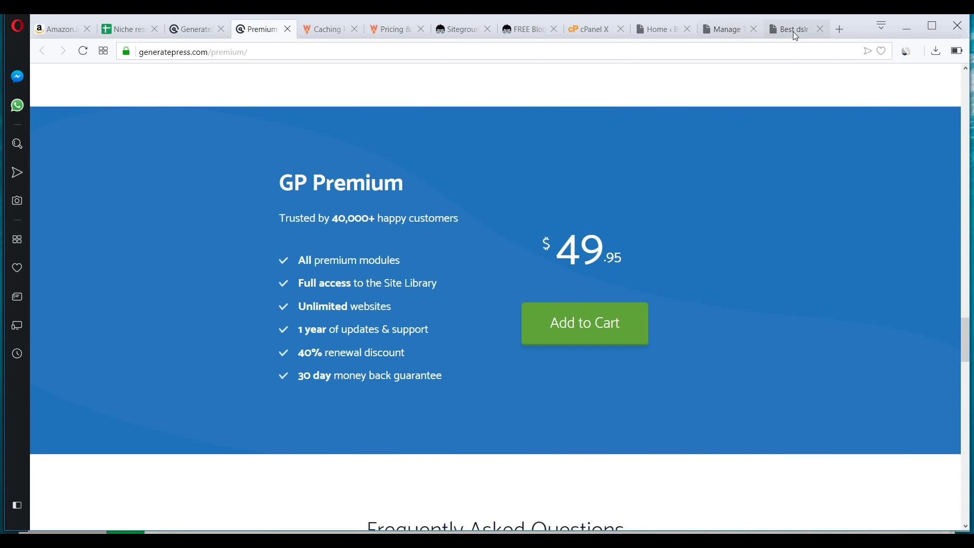
pyautogui.click(723, 29)
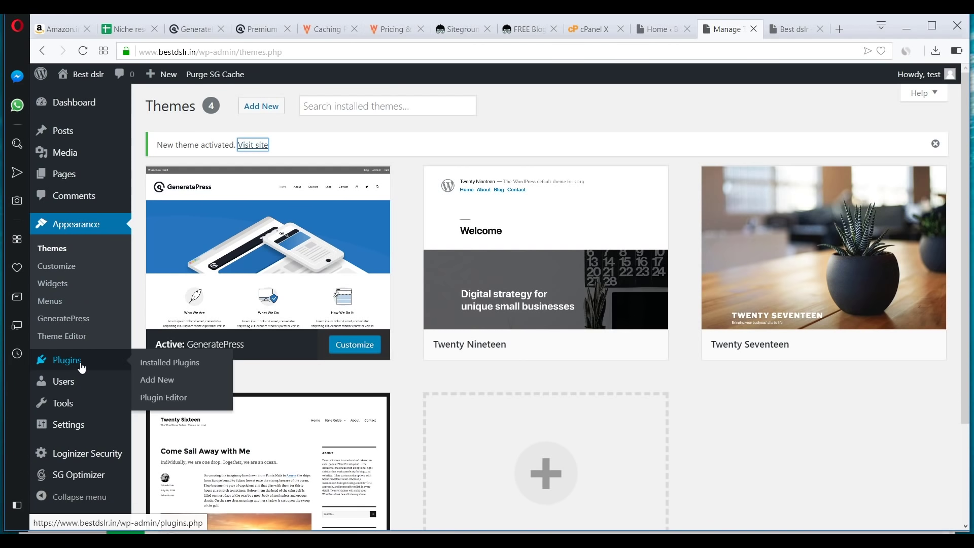
# - Upload gp-premium-1.7.8.zip as a new plugin, install it and activate it
pyautogui.click(158, 381)
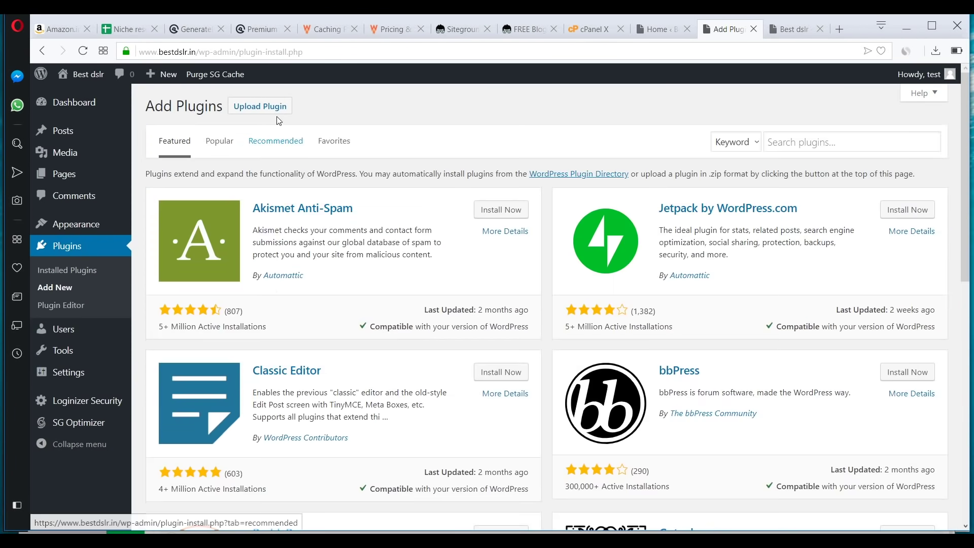
pyautogui.click(260, 105)
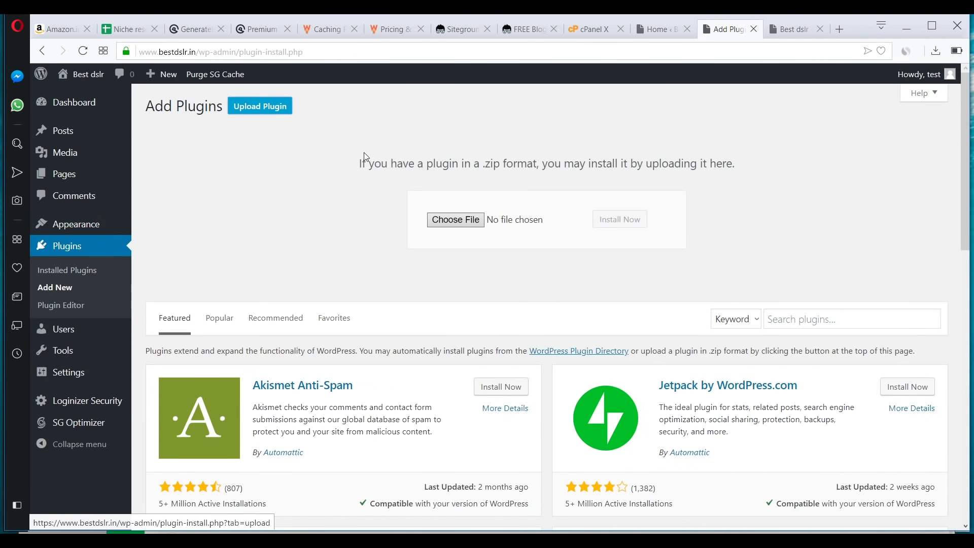
pyautogui.click(448, 218)
pyautogui.doubleClick(293, 218)
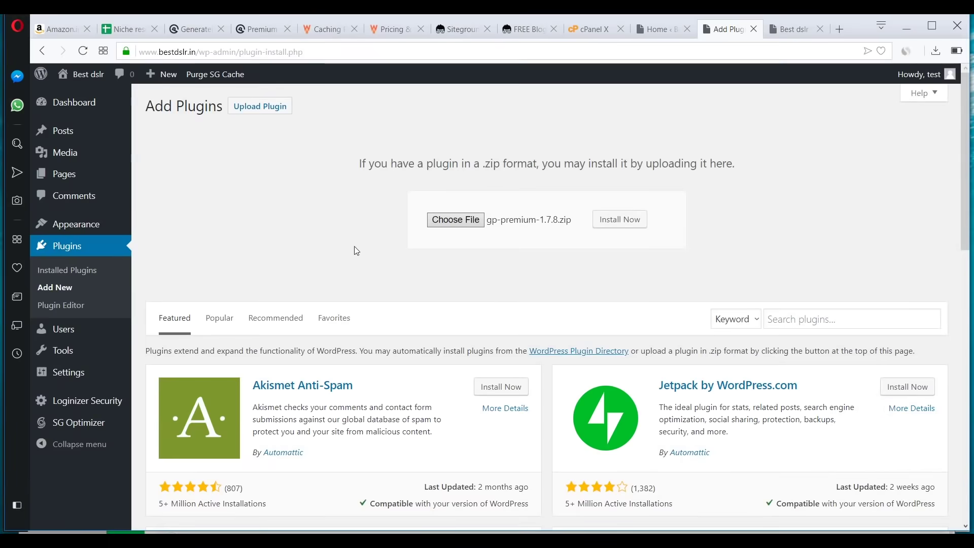
pyautogui.click(620, 223)
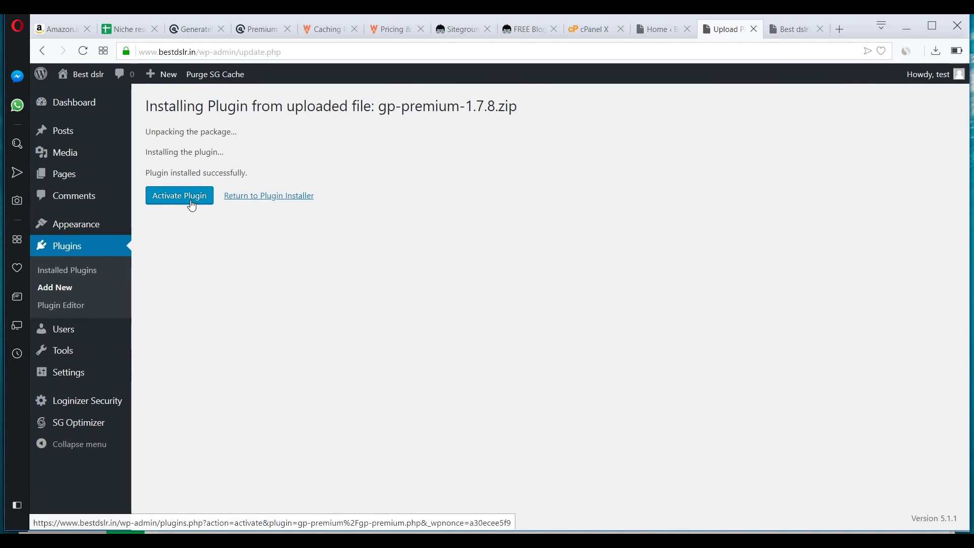
pyautogui.click(192, 205)
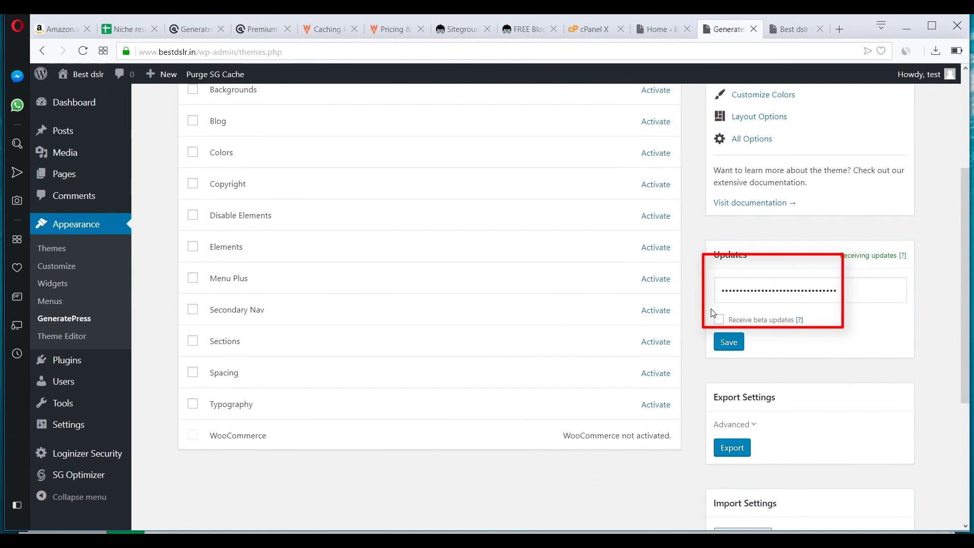
# - Activate the GP Premium Copyright module alongside Blog, then switch to the premium modules tab
pyautogui.scroll(3, 328, 345)
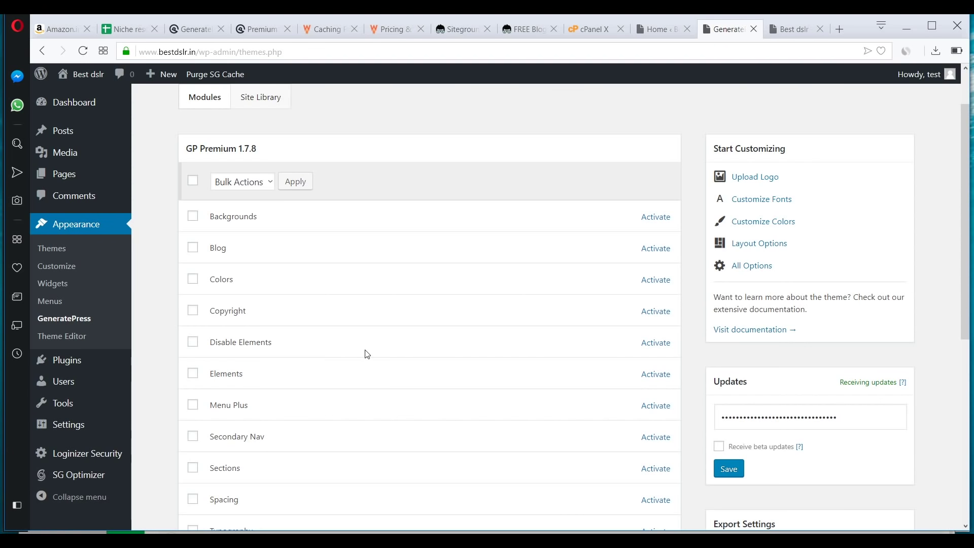
pyautogui.scroll(-3, 367, 354)
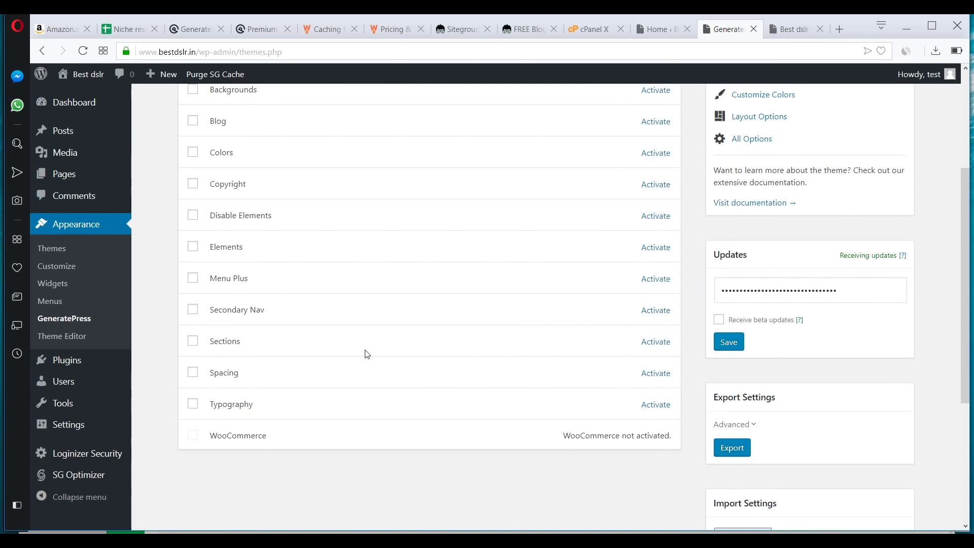
pyautogui.scroll(4, 367, 354)
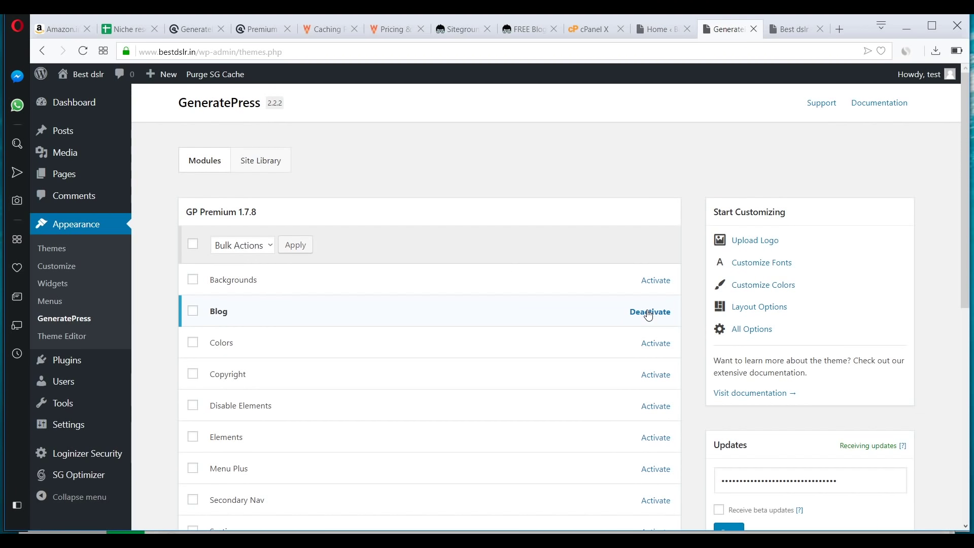
pyautogui.scroll(-3, 347, 304)
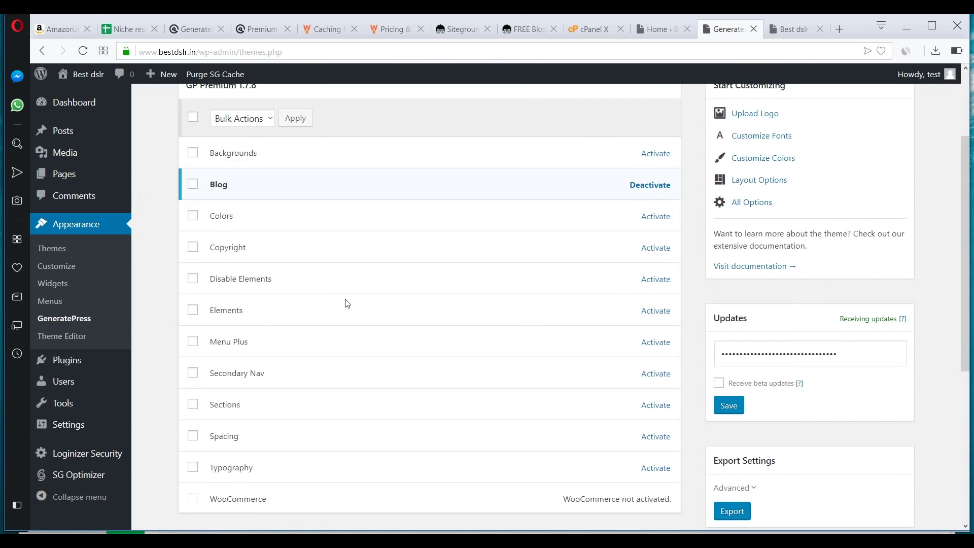
pyautogui.click(654, 249)
pyautogui.scroll(-5, 582, 315)
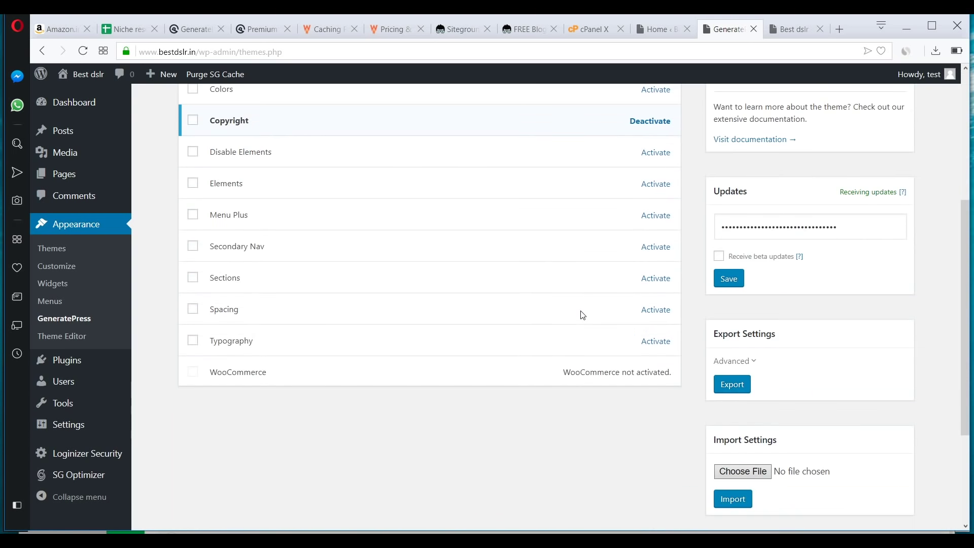
pyautogui.scroll(3, 235, 247)
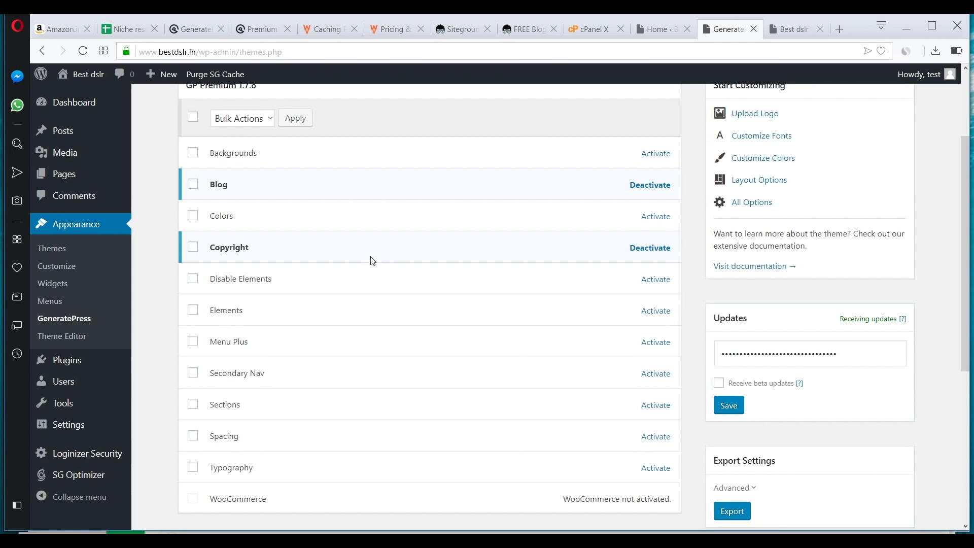
pyautogui.hotkey('ctrl', 'Tab')
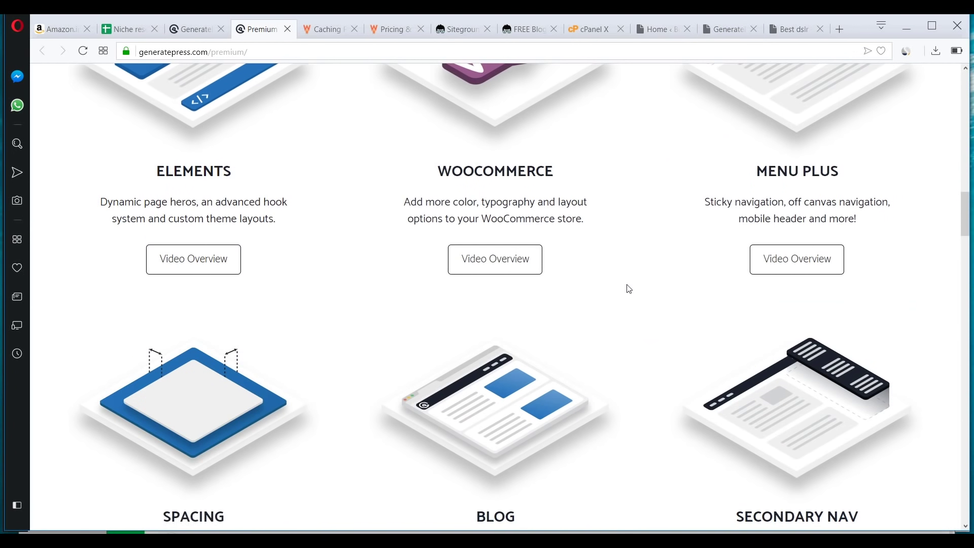
# - Look over the GeneratePress premium modules and WP Rocket site, then start a plugin upload under Add New
pyautogui.scroll(3, 137, 89)
pyautogui.scroll(-4, 253, 270)
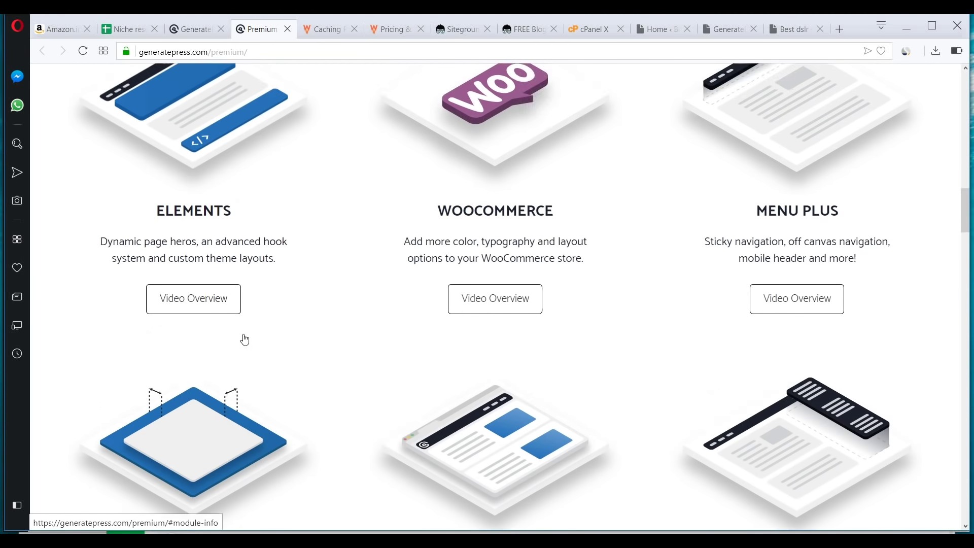
pyautogui.scroll(3, 454, 140)
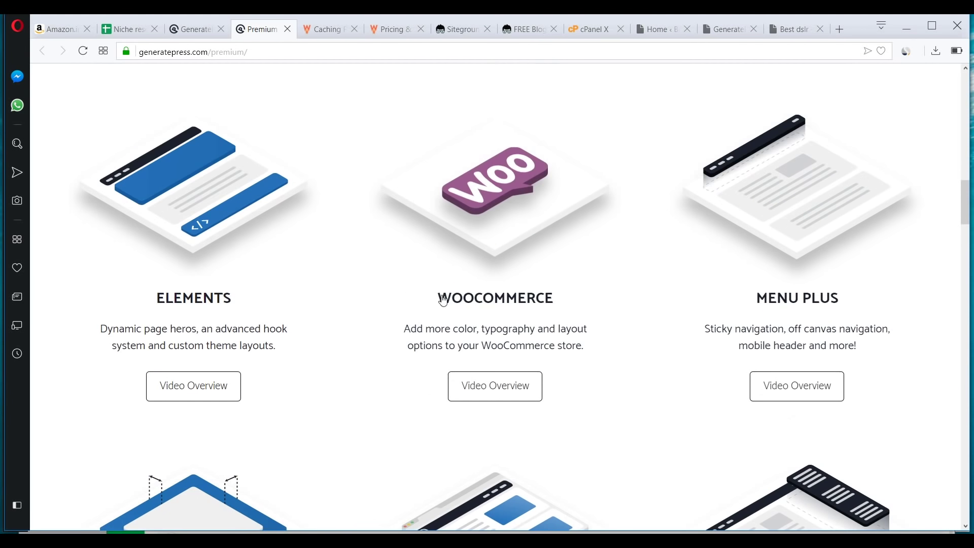
pyautogui.hotkey('ctrl', 'Tab')
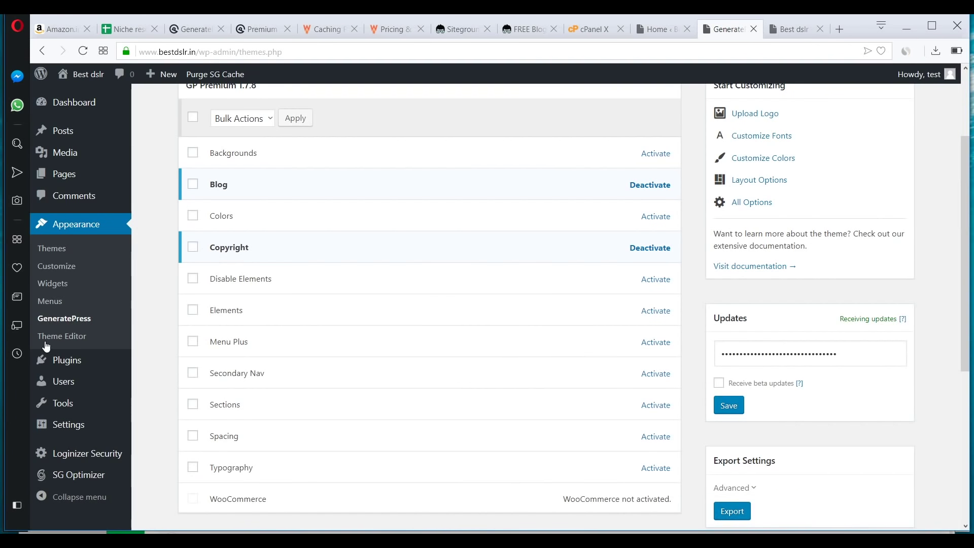
pyautogui.click(324, 31)
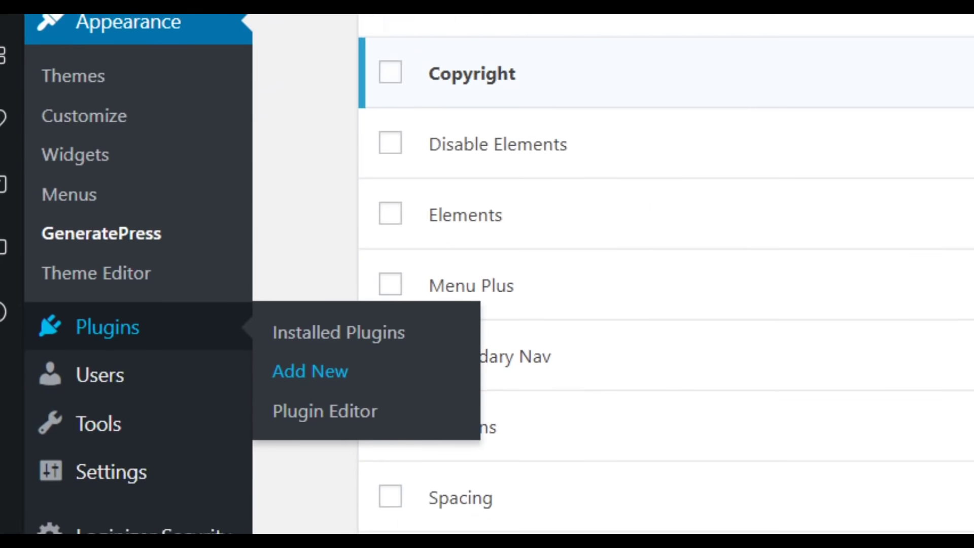
pyautogui.click(155, 383)
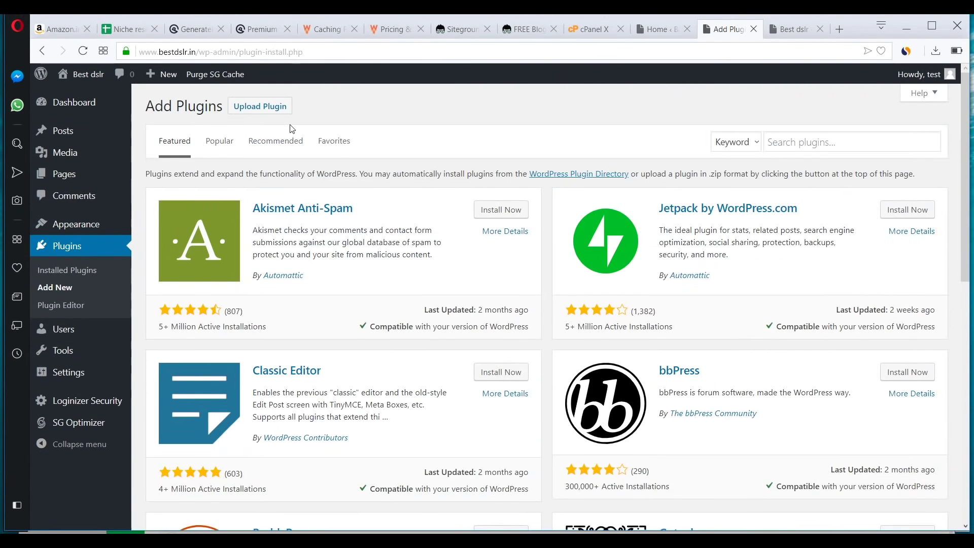
pyautogui.click(260, 106)
# - Upload the WP Rocket zip, install it and activate WP Rocket 3.3.1
pyautogui.click(450, 219)
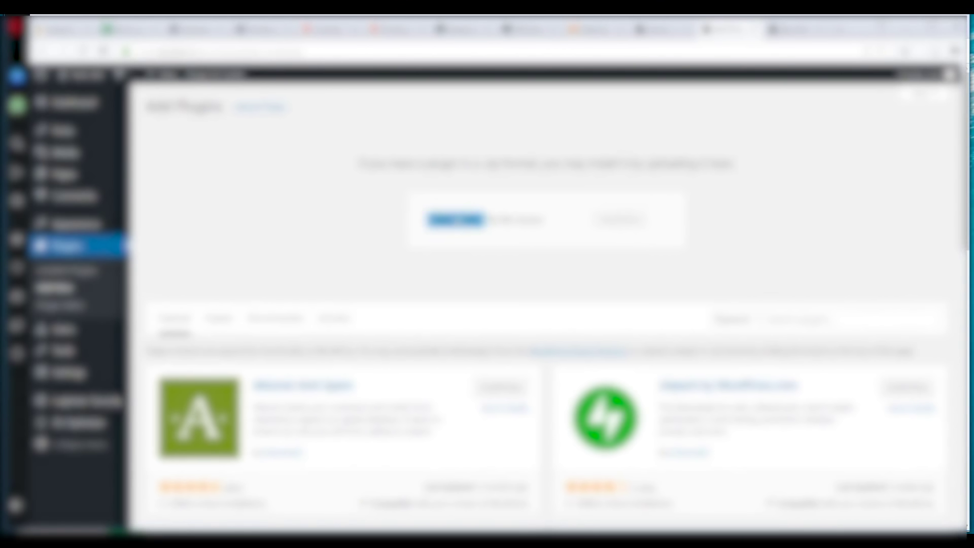
pyautogui.click(716, 486)
pyautogui.click(619, 221)
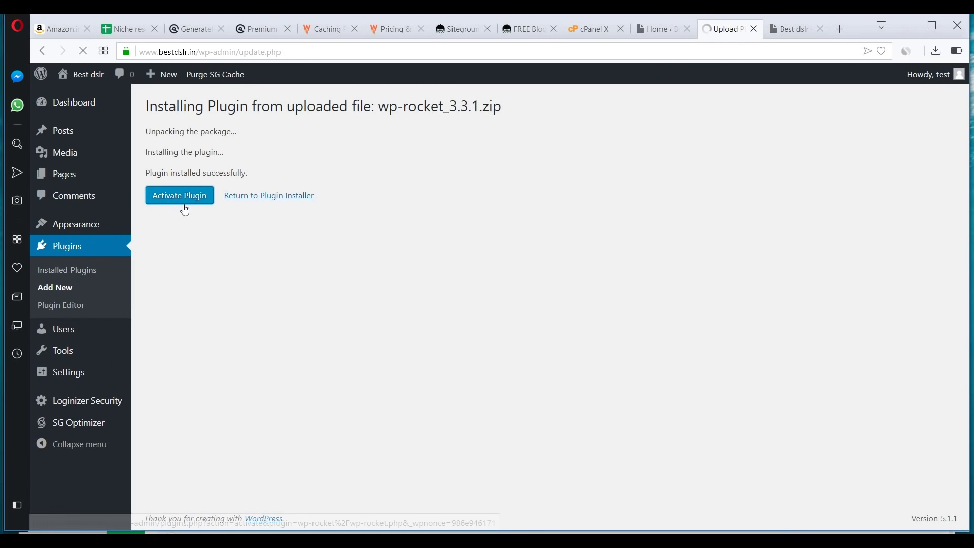
pyautogui.click(184, 202)
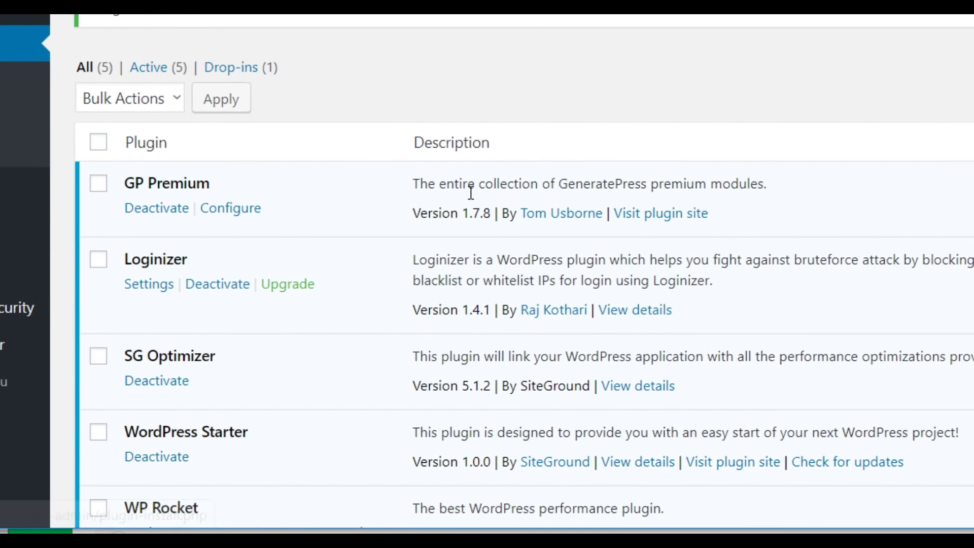
# - Deactivate the SG Optimizer plugin and clear WP Rocket's cache from its notice
pyautogui.scroll(-3, 406, 330)
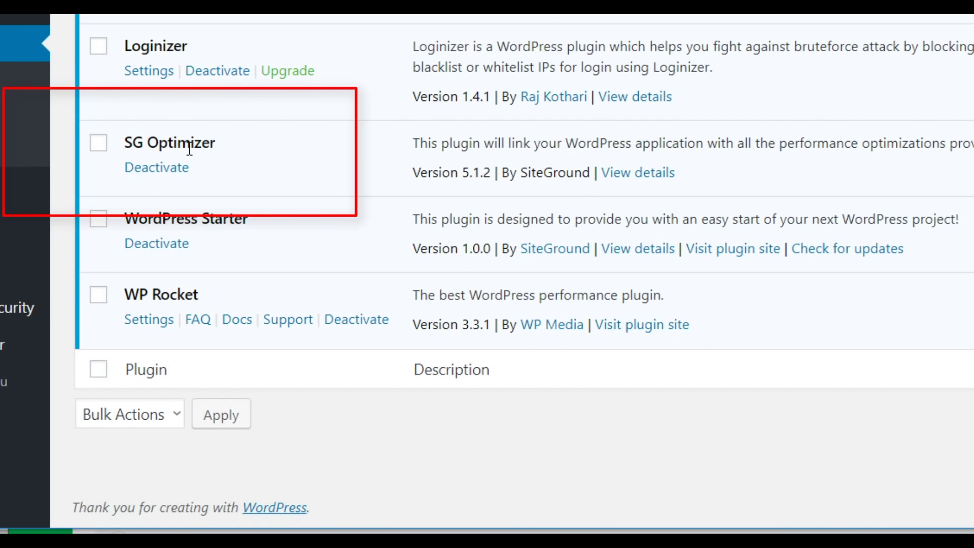
pyautogui.scroll(2, 274, 197)
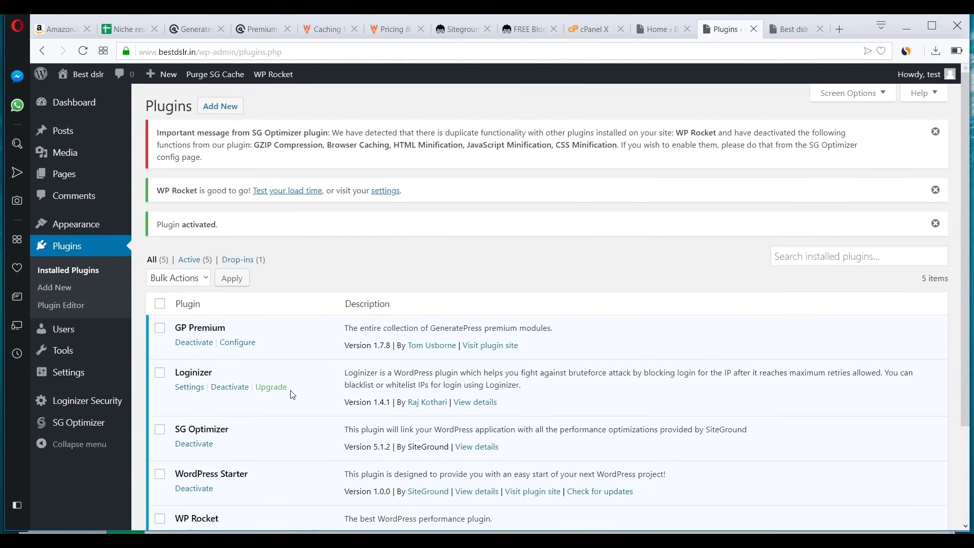
pyautogui.scroll(-3, 220, 374)
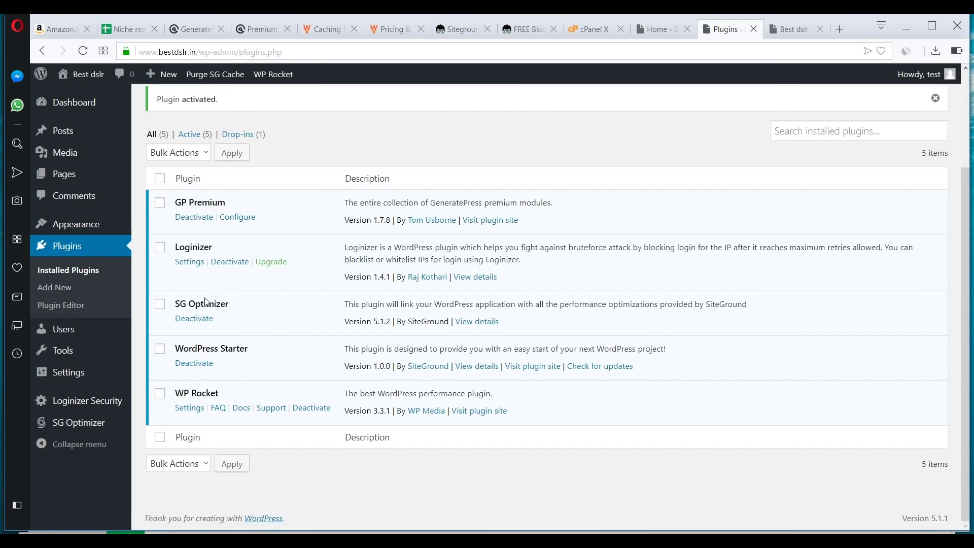
pyautogui.click(195, 318)
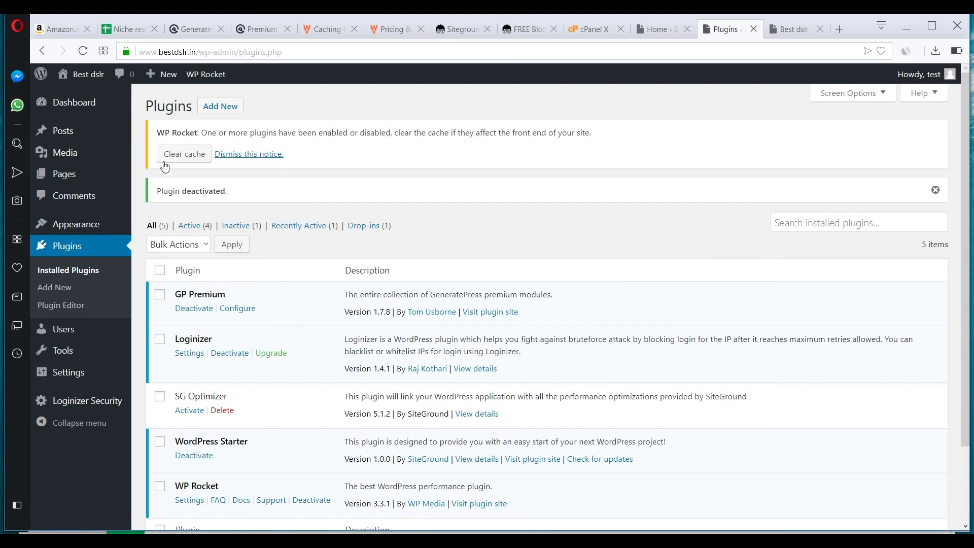
pyautogui.click(190, 157)
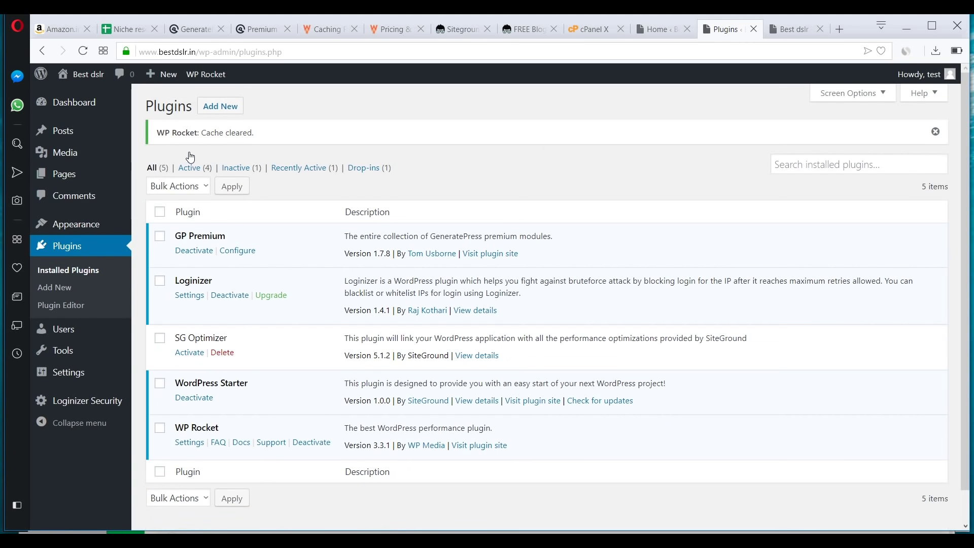
pyautogui.scroll(-2, 205, 391)
# - In WP Rocket's File Optimization settings, enable Minify HTML and removing query strings from static resources
pyautogui.click(193, 413)
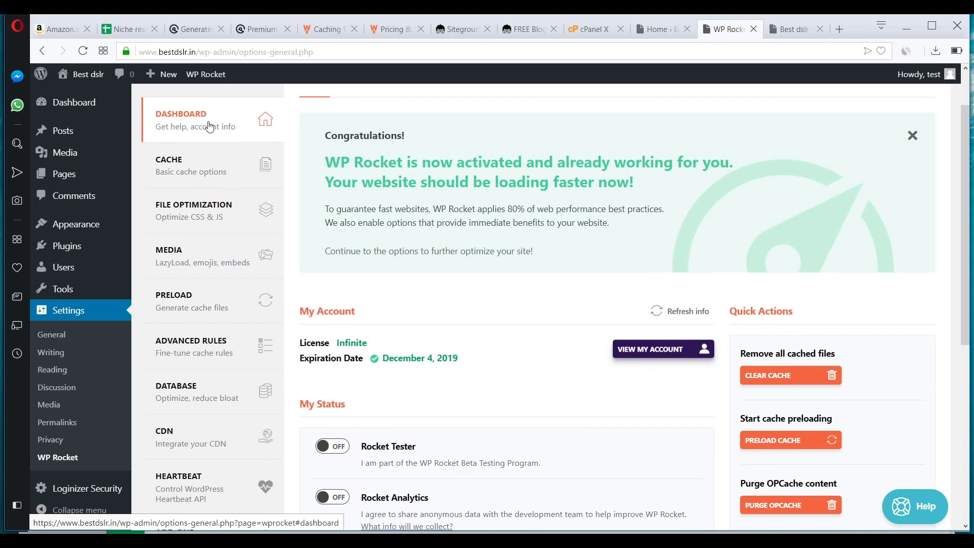
pyautogui.scroll(-3, 477, 371)
pyautogui.scroll(-3, 477, 371)
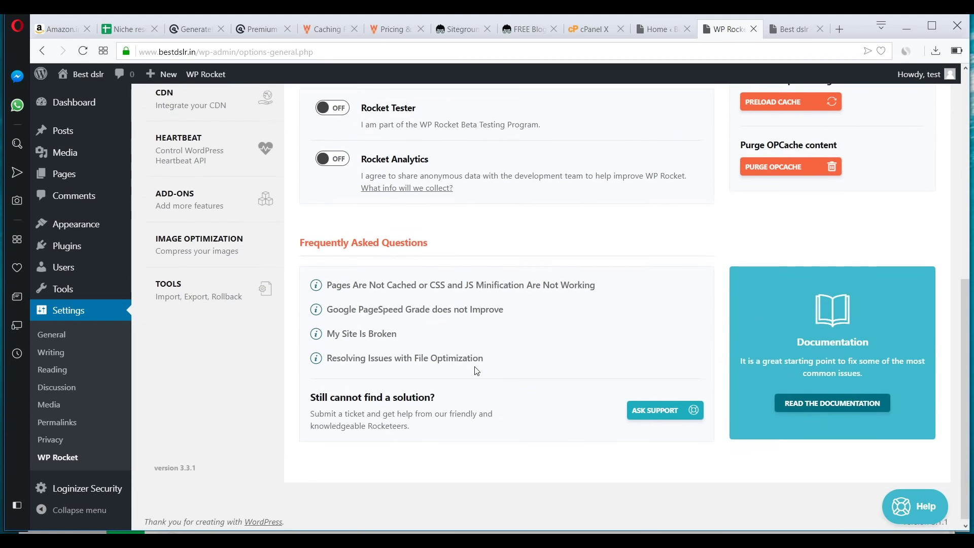
pyautogui.scroll(6, 476, 371)
pyautogui.click(228, 202)
pyautogui.scroll(-1, 490, 282)
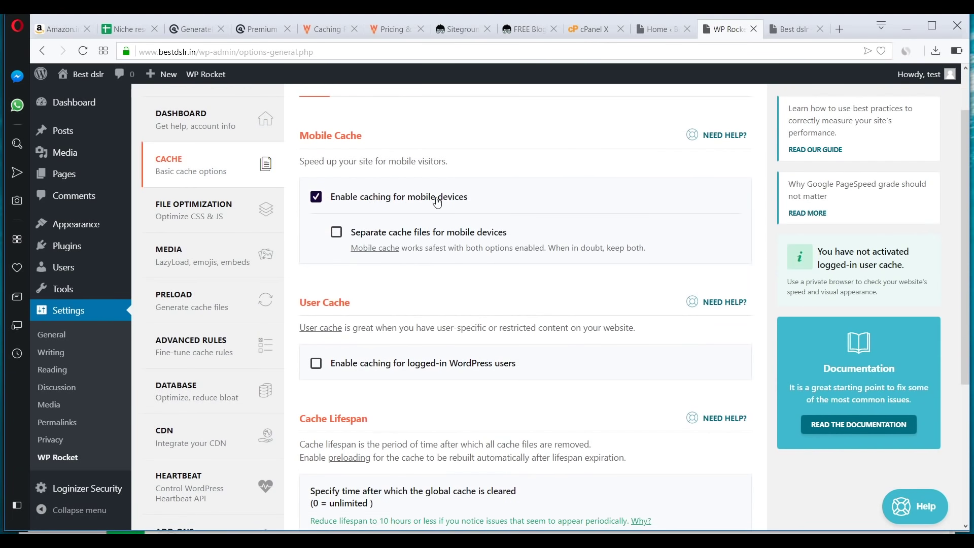
pyautogui.scroll(-4, 344, 239)
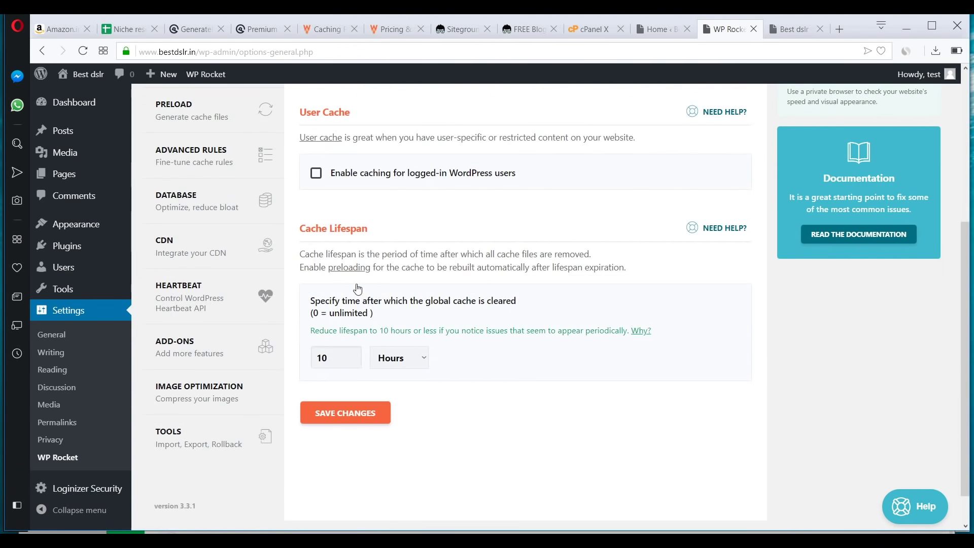
pyautogui.scroll(3, 288, 317)
pyautogui.scroll(2, 289, 317)
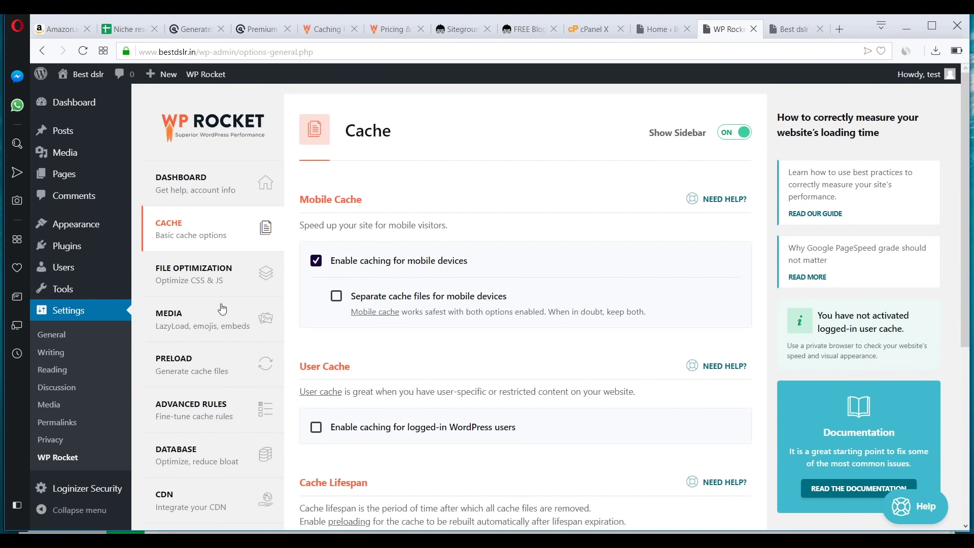
pyautogui.click(218, 276)
pyautogui.click(311, 243)
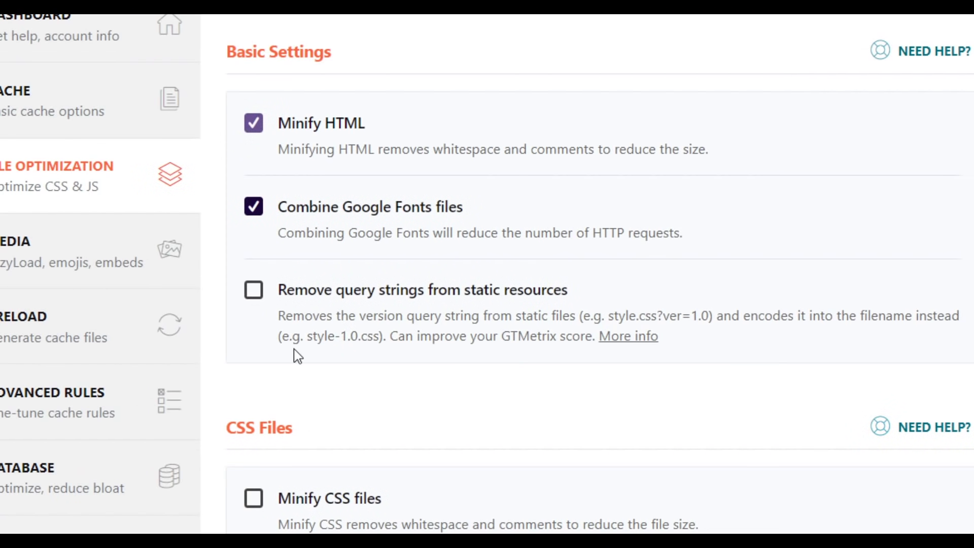
pyautogui.click(253, 290)
# - Enable CSS minification, combined CSS files and optimized CSS delivery, confirming the warnings
pyautogui.scroll(-5, 235, 265)
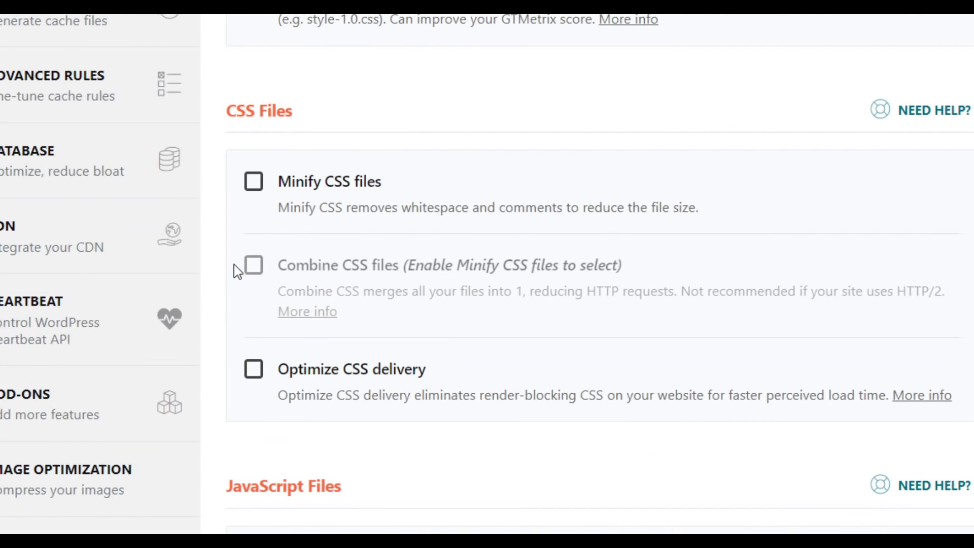
pyautogui.click(254, 188)
pyautogui.click(382, 362)
pyautogui.scroll(-3, 357, 361)
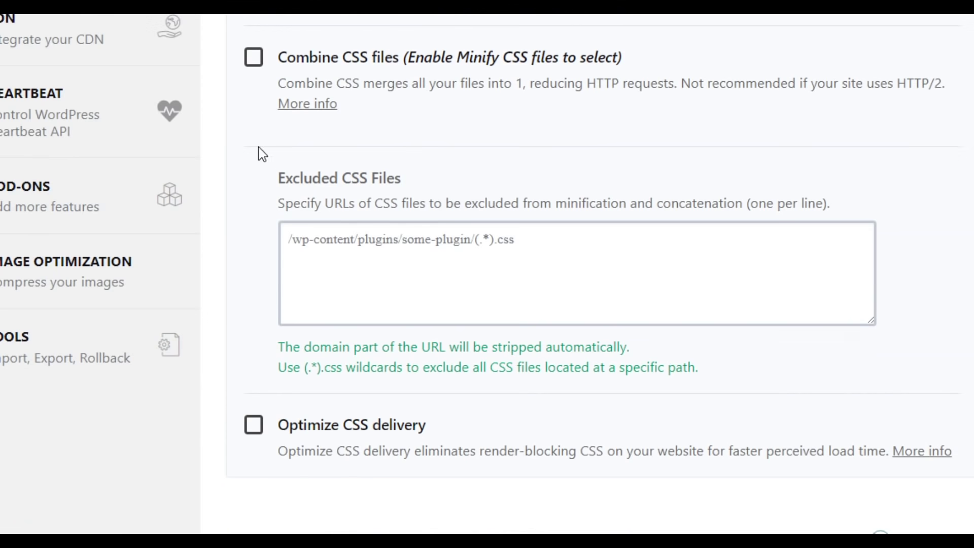
pyautogui.click(253, 56)
pyautogui.click(377, 255)
pyautogui.scroll(-3, 410, 345)
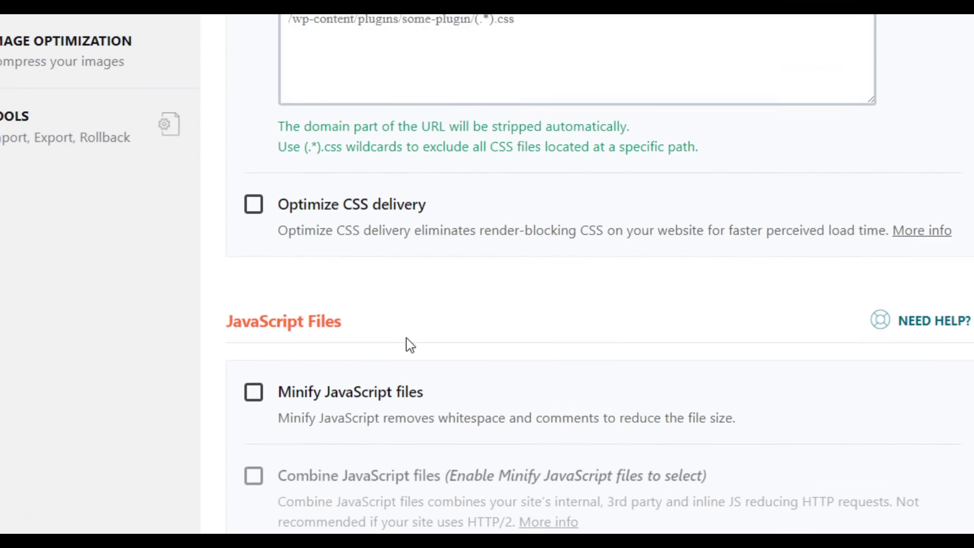
pyautogui.scroll(-2, 410, 345)
pyautogui.click(253, 90)
# - Enable JavaScript minification, deferred JavaScript loading and combined JavaScript files, confirming the warnings
pyautogui.scroll(-3, 322, 463)
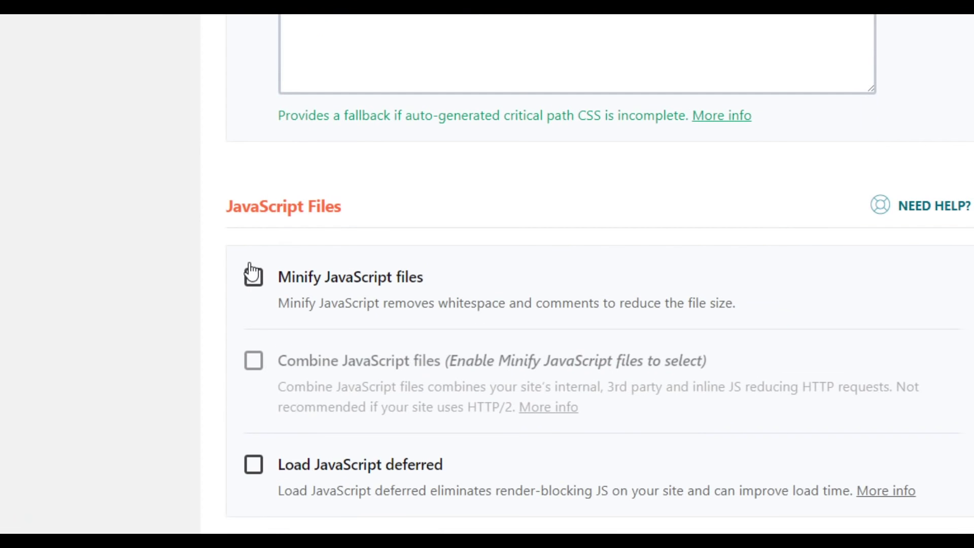
pyautogui.click(253, 276)
pyautogui.click(379, 289)
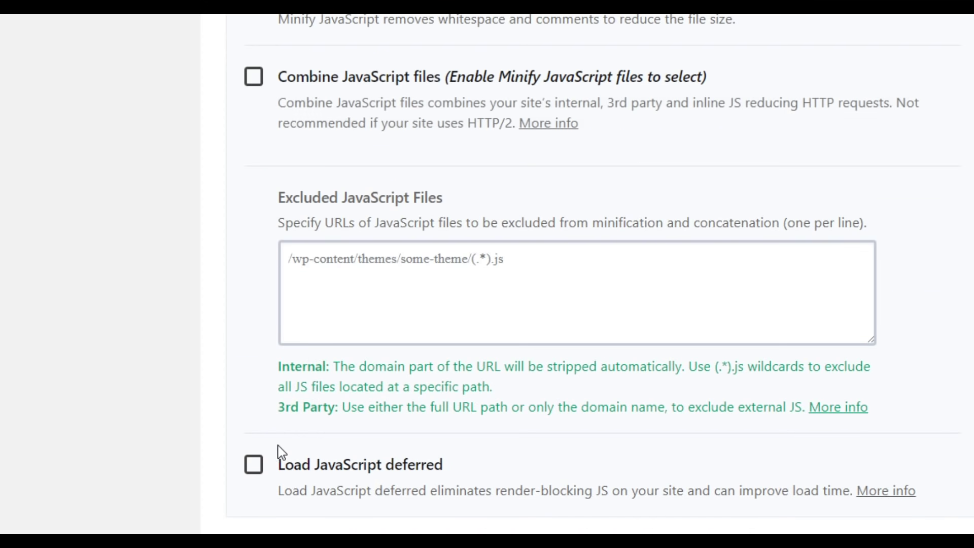
pyautogui.click(253, 465)
pyautogui.scroll(-2, 254, 474)
pyautogui.scroll(5, 291, 315)
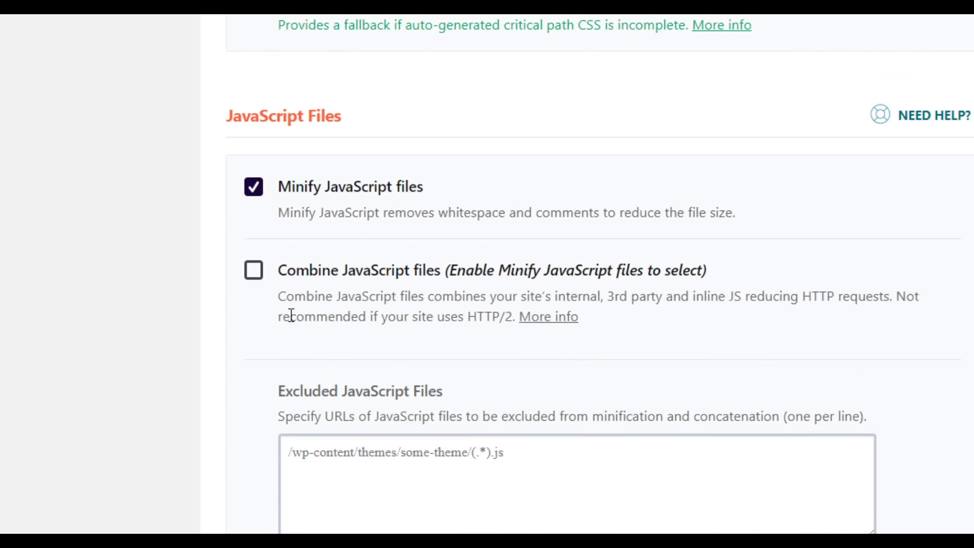
pyautogui.click(257, 278)
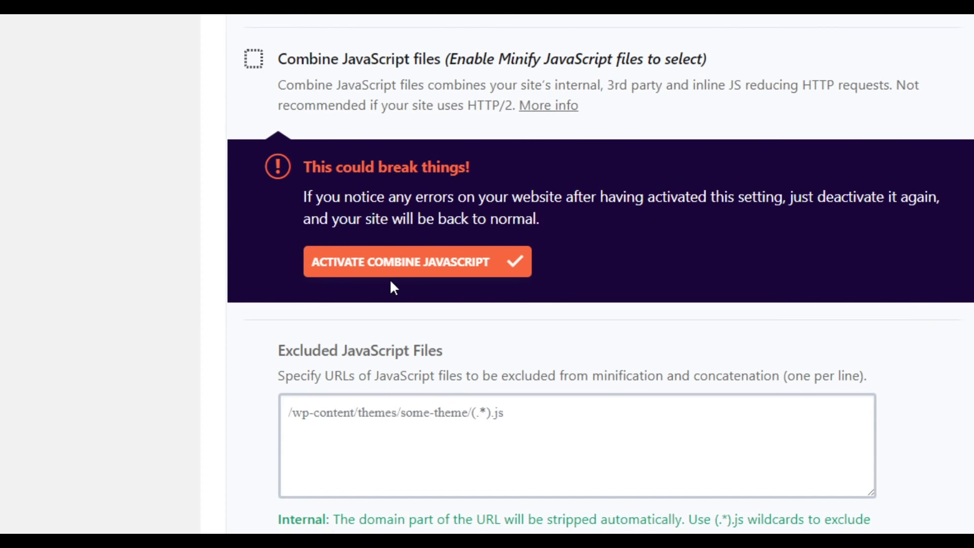
pyautogui.click(397, 274)
pyautogui.scroll(-5, 413, 311)
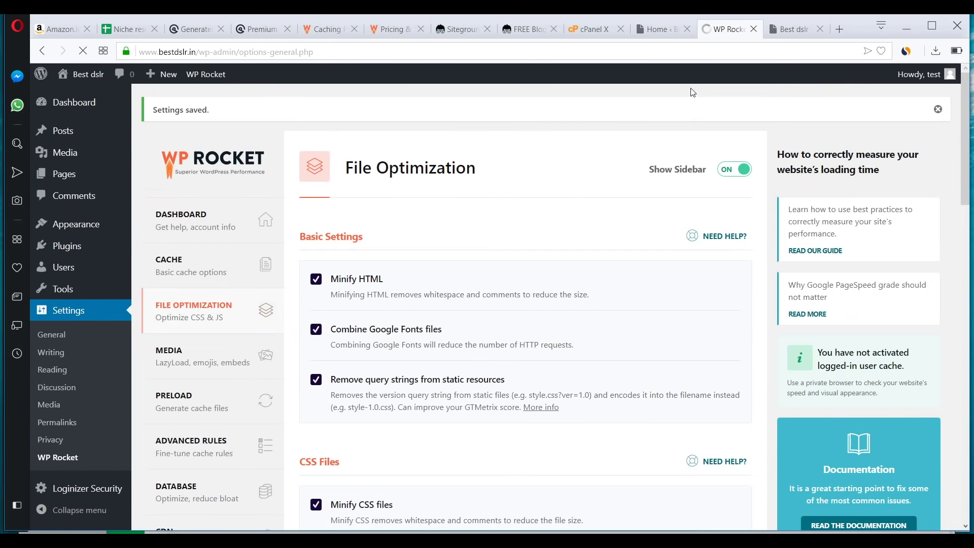
# - Open the live site in a new tab to check it, then close it
pyautogui.moveTo(81, 75)
pyautogui.rightClick(79, 98)
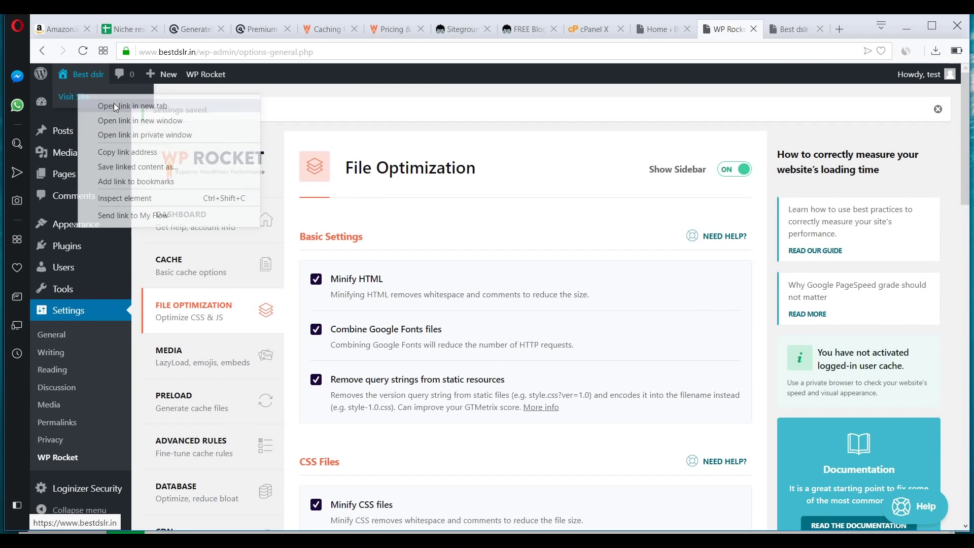
pyautogui.click(114, 102)
pyautogui.click(738, 31)
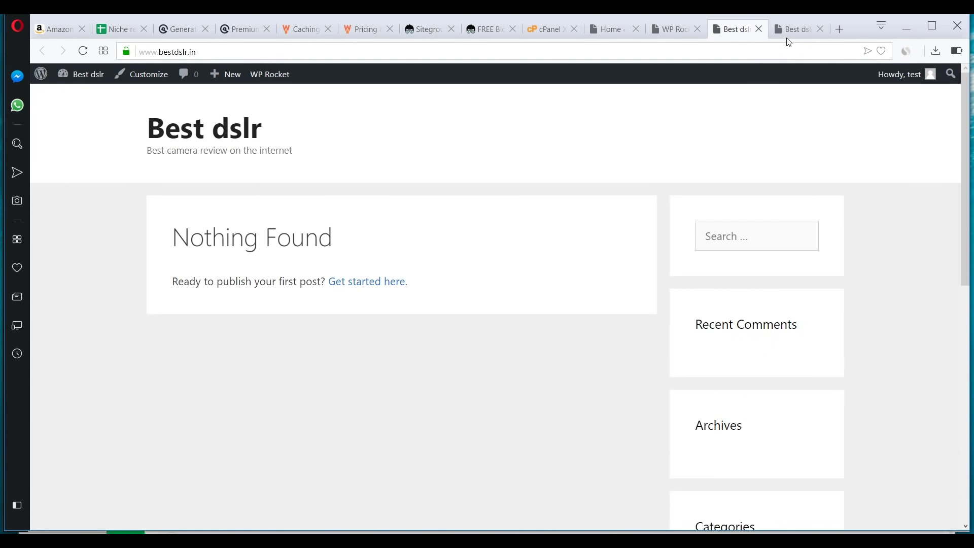
pyautogui.click(759, 29)
pyautogui.click(661, 36)
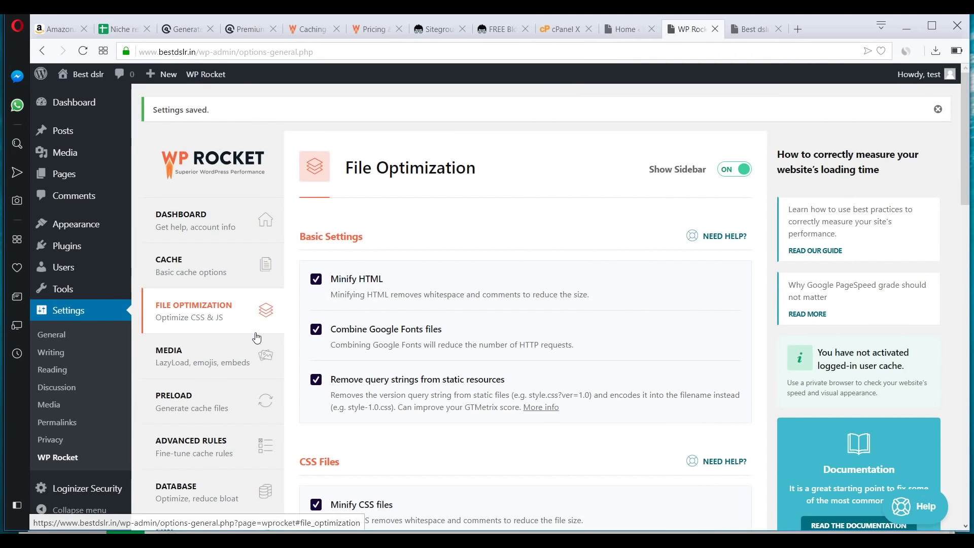
# - In WP Rocket Media, enable lazy loading for images and for iframes and videos, and save
pyautogui.scroll(-3, 257, 337)
pyautogui.click(213, 233)
pyautogui.click(318, 274)
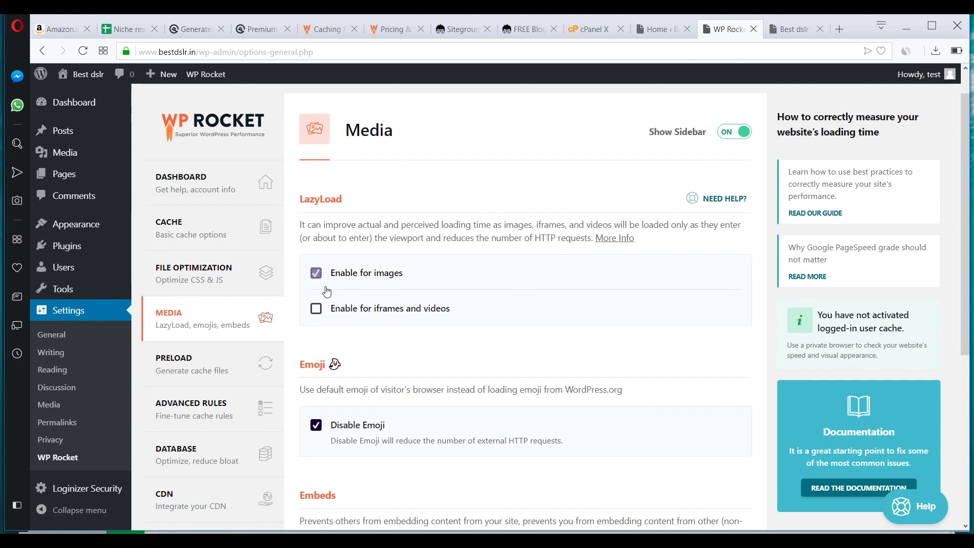
pyautogui.click(317, 315)
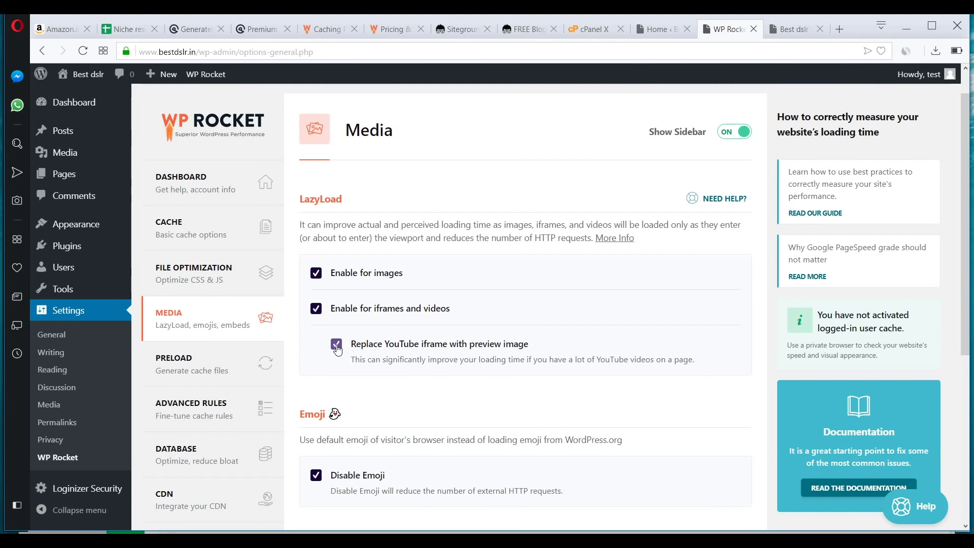
pyautogui.scroll(-6, 337, 350)
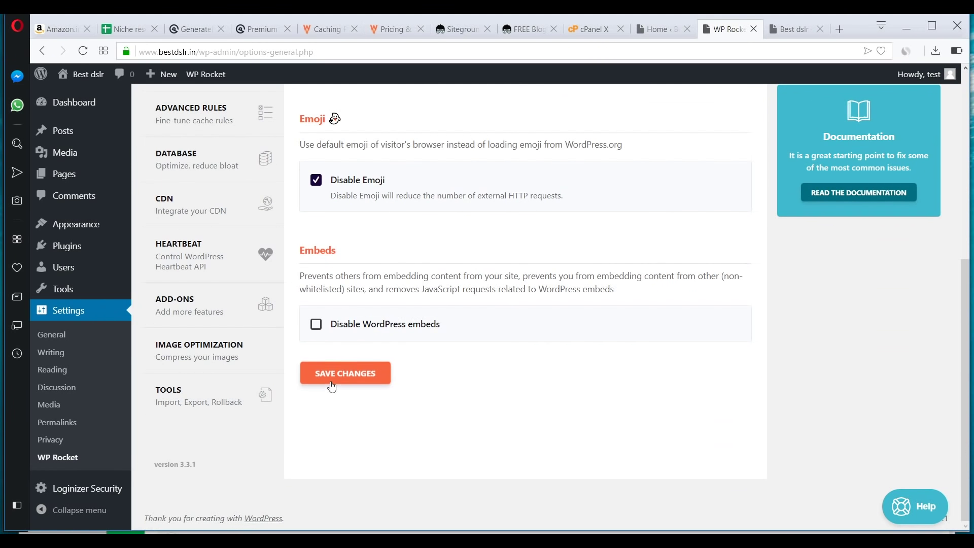
pyautogui.click(332, 385)
# - Browse the Preload, Advanced Rules, Database and Image Optimization sections, then return to the WP Rocket dashboard
pyautogui.click(218, 274)
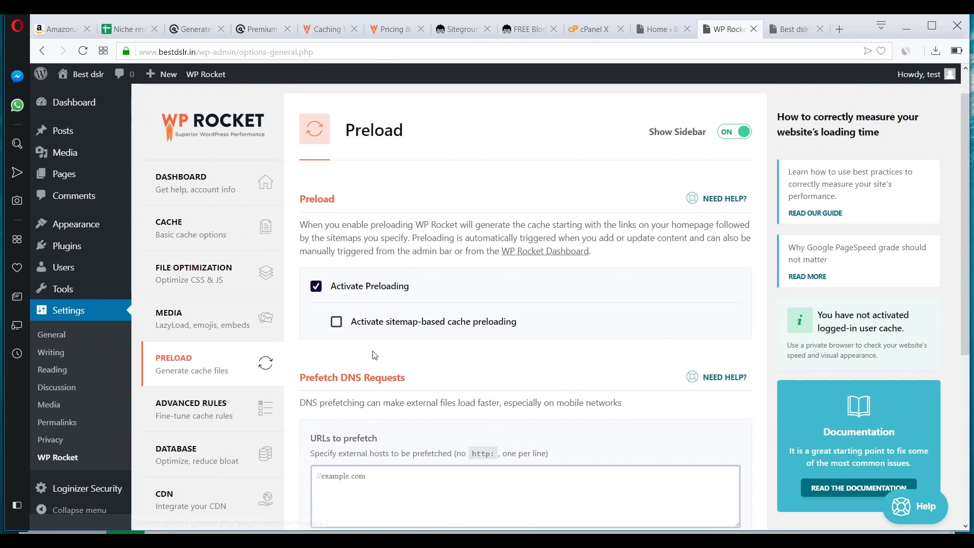
pyautogui.scroll(-6, 373, 355)
pyautogui.scroll(5, 304, 350)
pyautogui.click(198, 361)
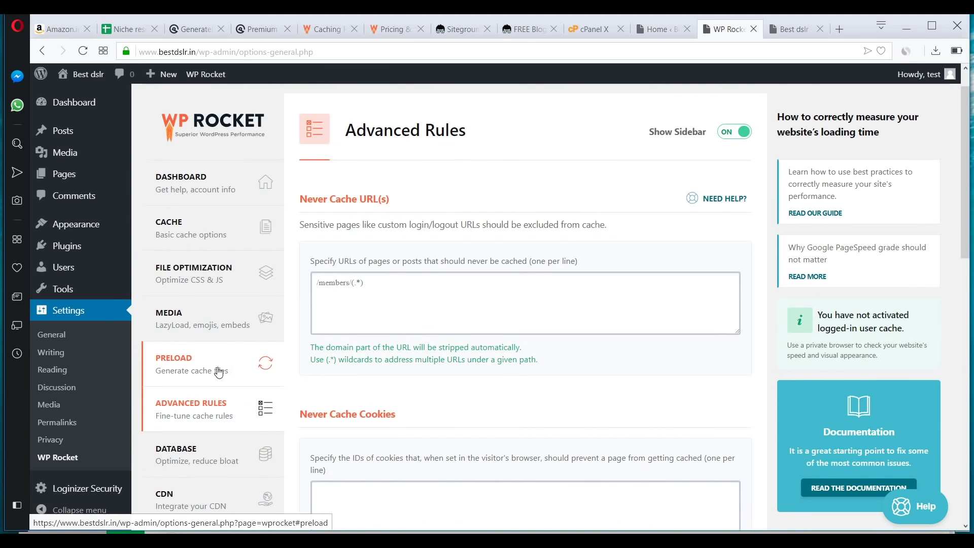
pyautogui.scroll(-5, 218, 373)
pyautogui.click(193, 325)
pyautogui.scroll(-6, 385, 352)
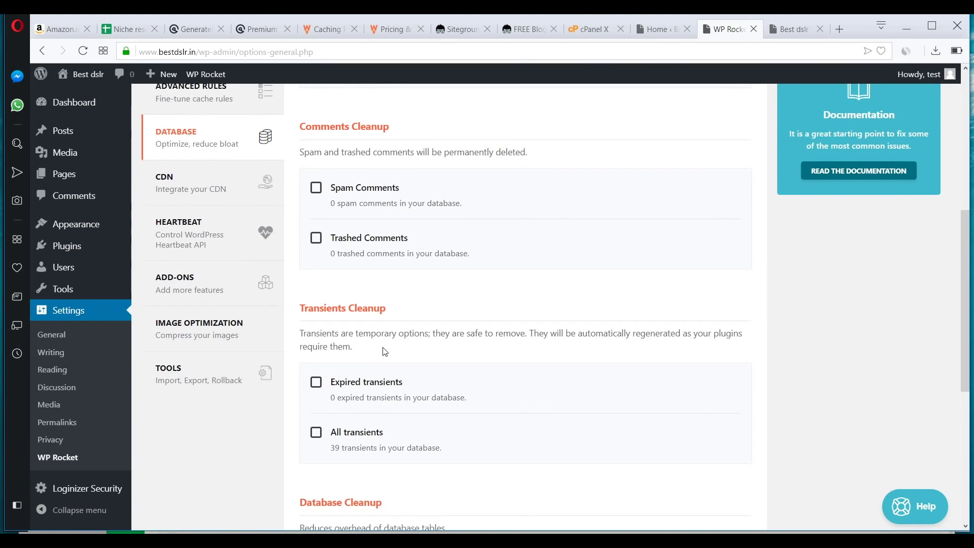
pyautogui.click(220, 326)
pyautogui.scroll(-5, 260, 420)
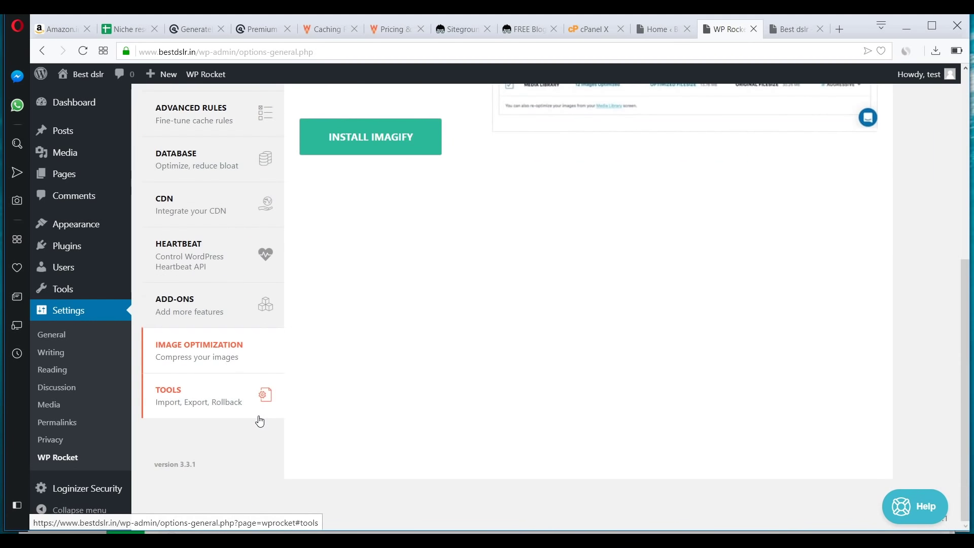
pyautogui.scroll(5, 244, 315)
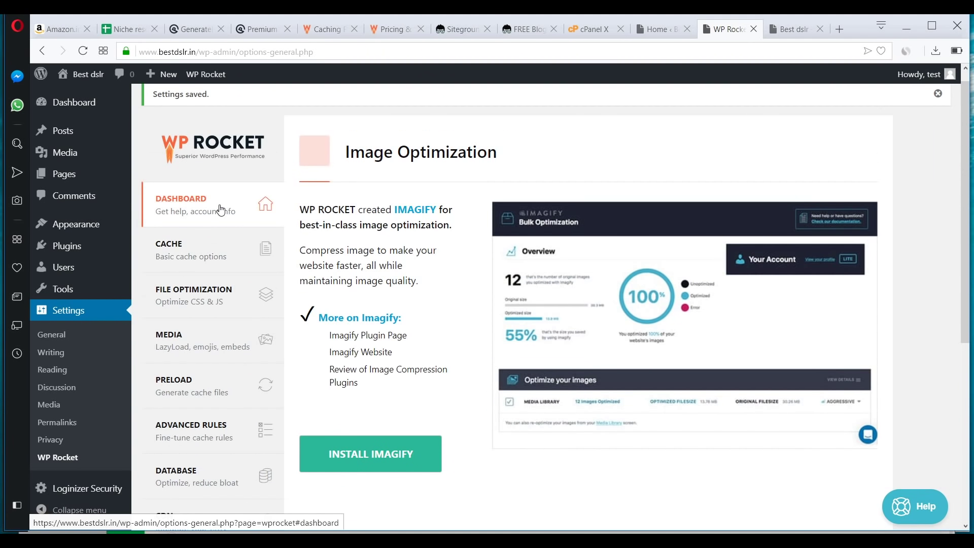
pyautogui.click(220, 210)
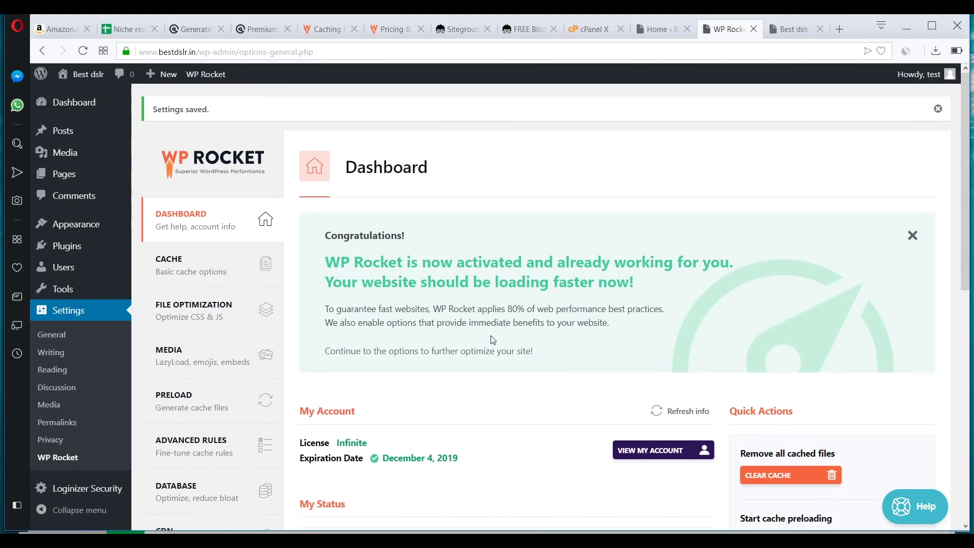
# - Review the WP Rocket dashboard, then switch to the live Best dslr site and select its address
pyautogui.scroll(-5, 494, 340)
pyautogui.scroll(-3, 493, 340)
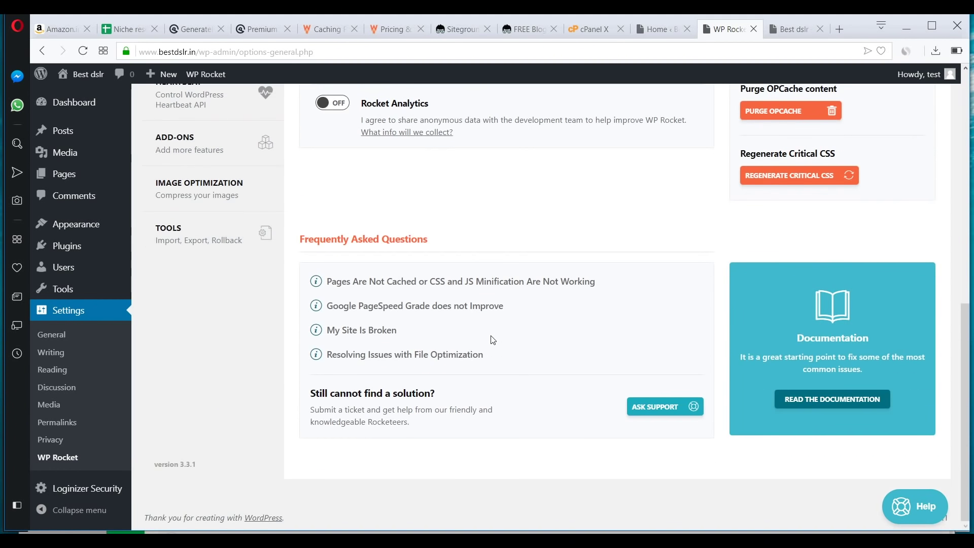
pyautogui.scroll(6, 493, 339)
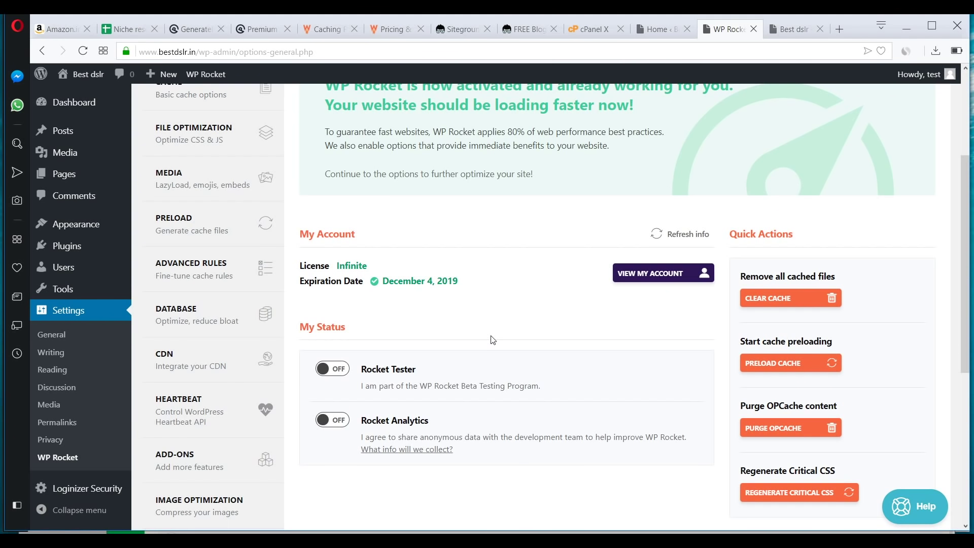
pyautogui.scroll(4, 226, 304)
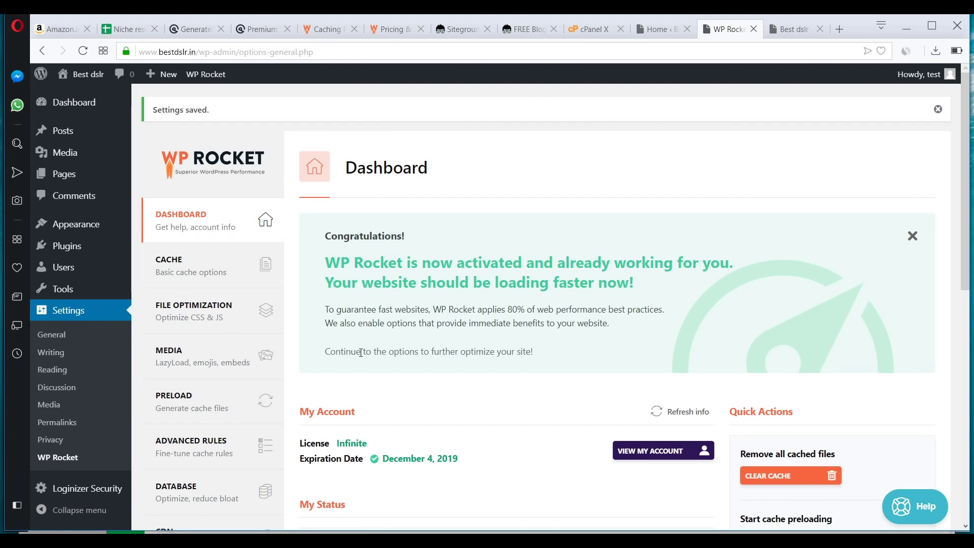
pyautogui.scroll(-5, 361, 352)
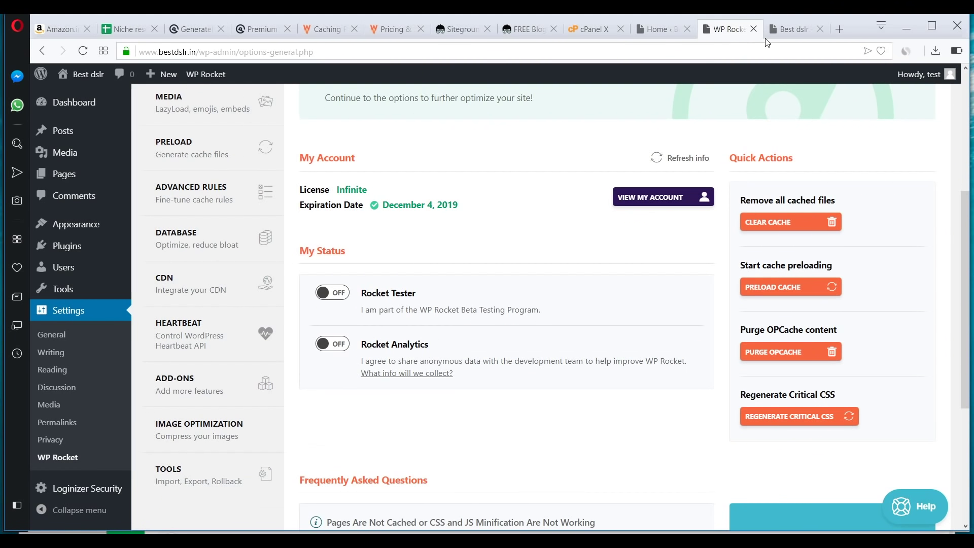
pyautogui.click(786, 30)
pyautogui.click(210, 52)
pyautogui.hotkey('ctrl', 'c')
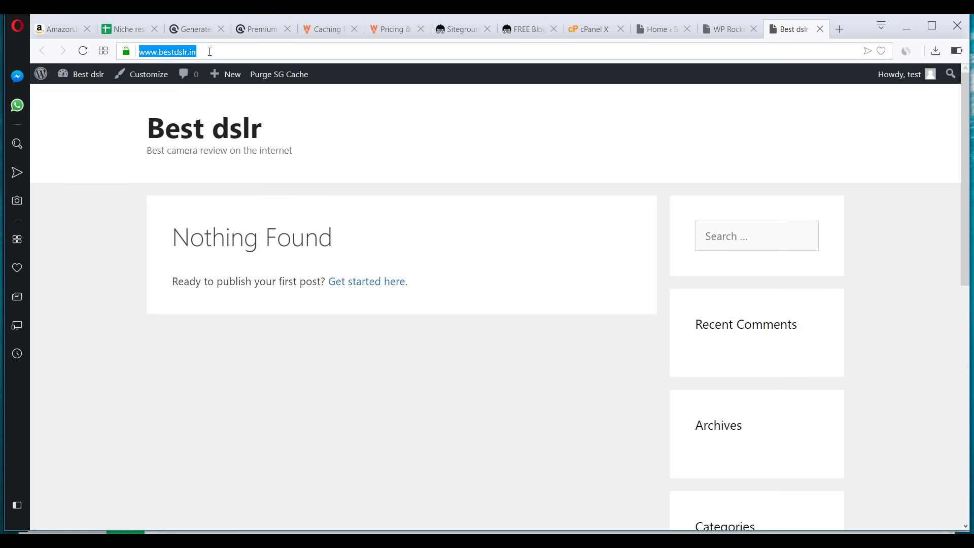
# - Search Google for 'pingdom' in a new tab
pyautogui.hotkey('ctrl', 't')
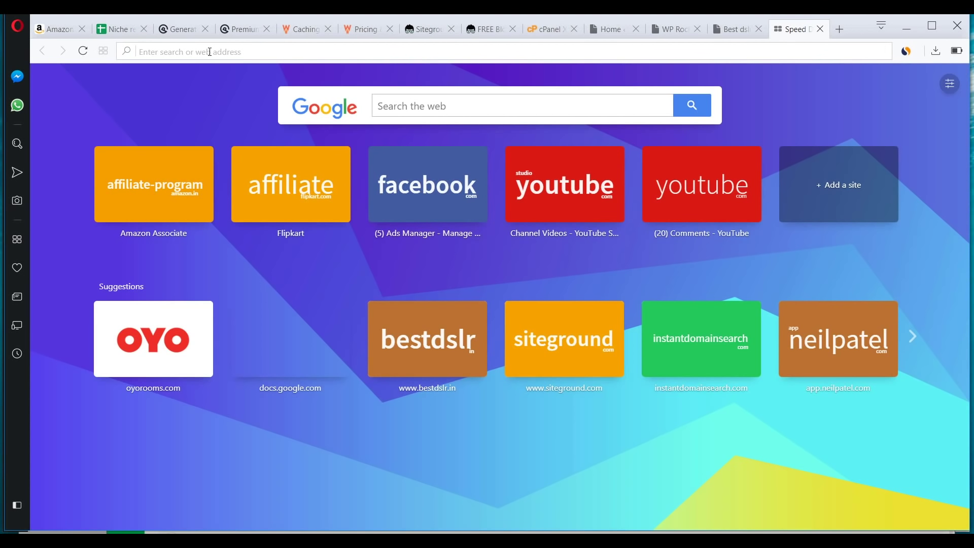
pyautogui.write('pingdom')
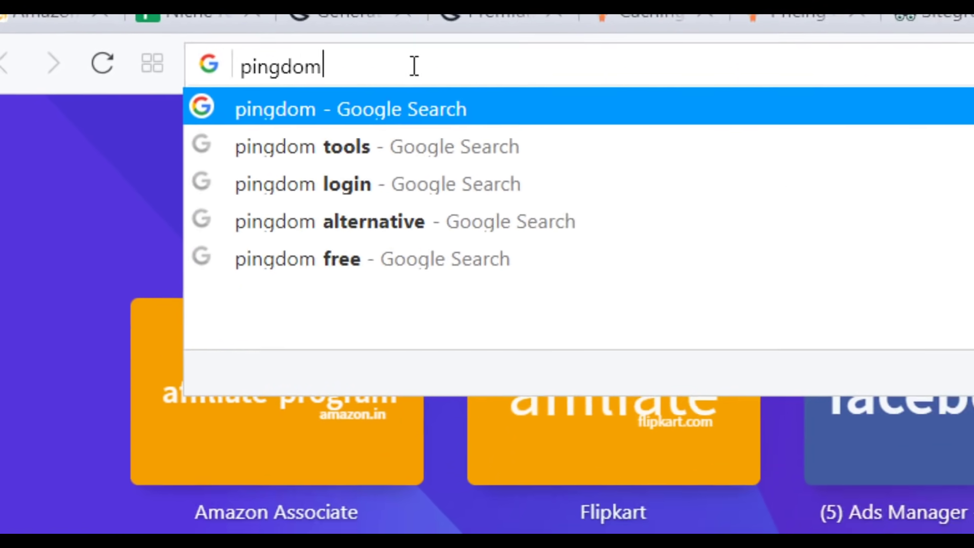
pyautogui.press('Return')
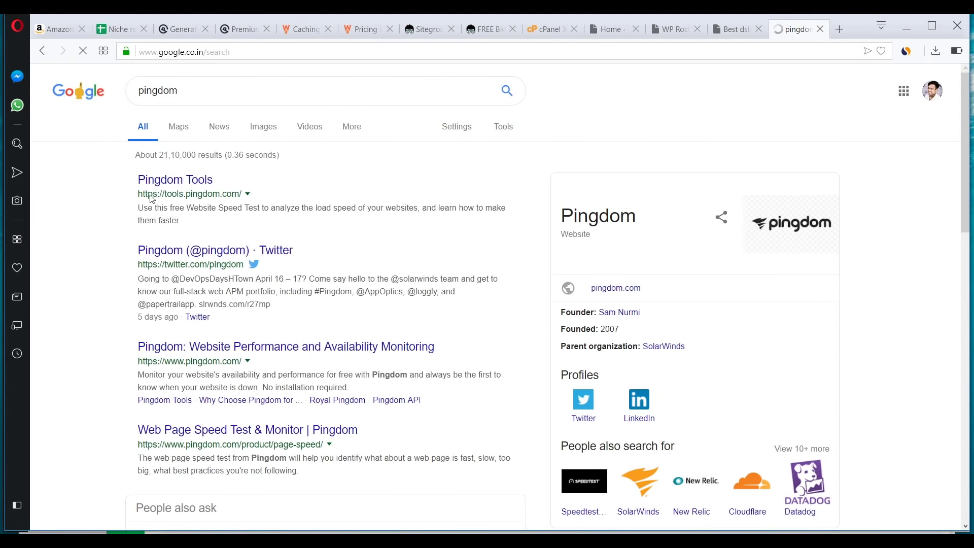
pyautogui.click(193, 183)
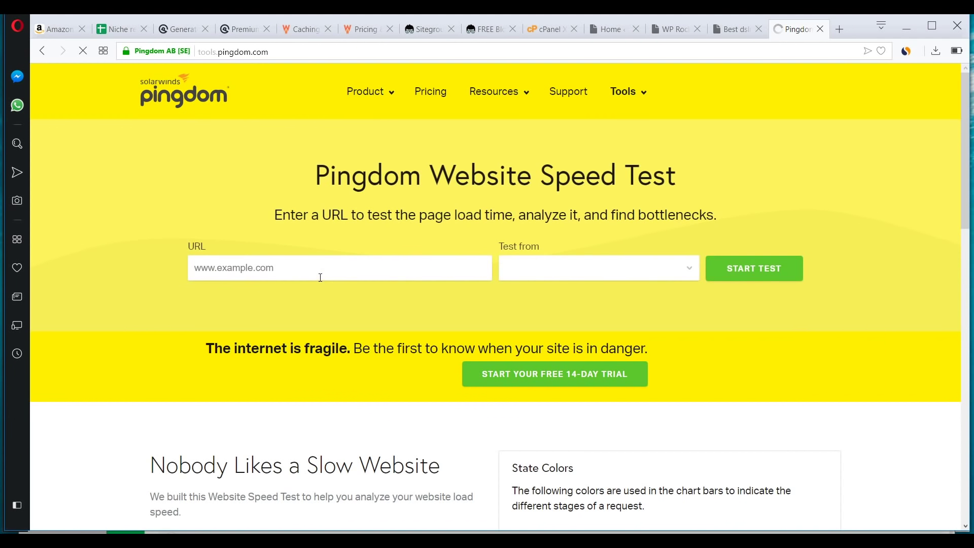
pyautogui.click(321, 276)
pyautogui.hotkey('ctrl', 'v')
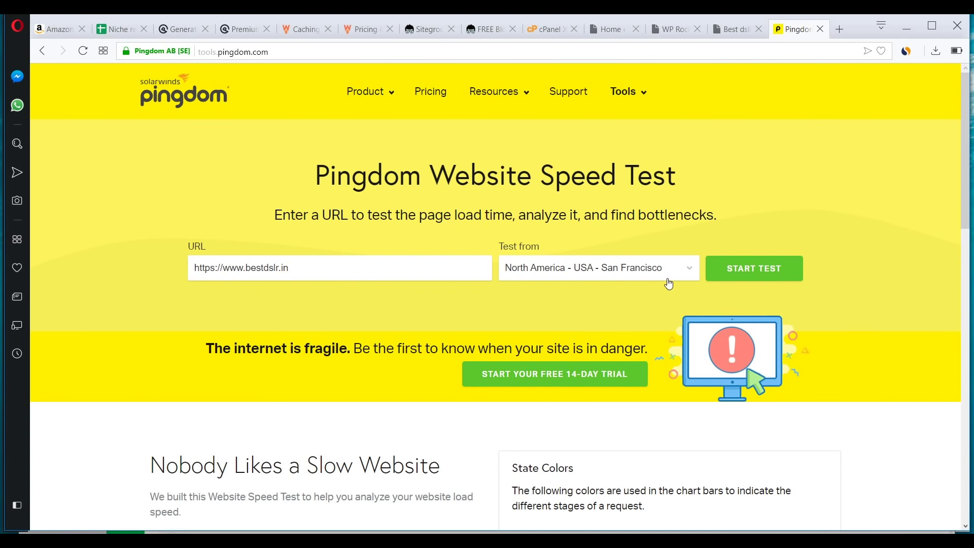
pyautogui.click(623, 270)
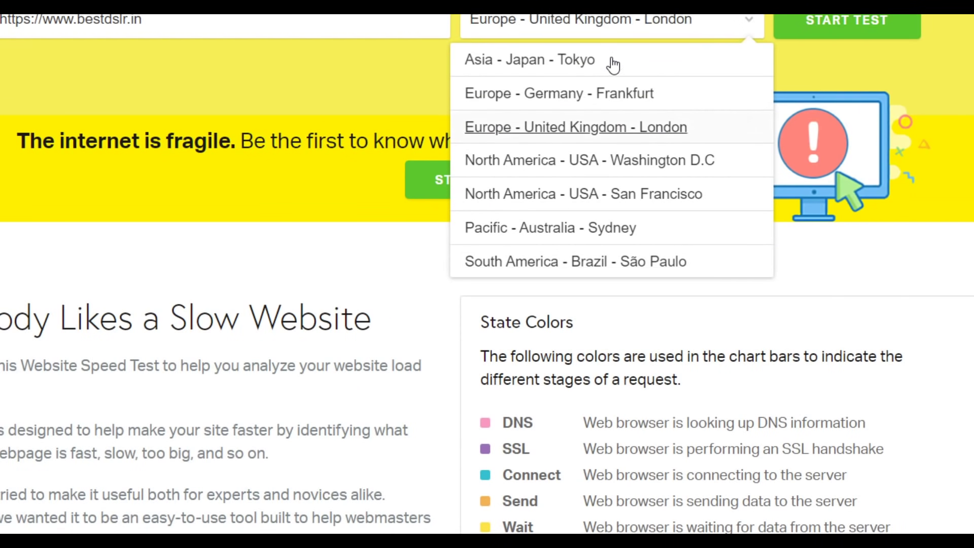
pyautogui.click(615, 254)
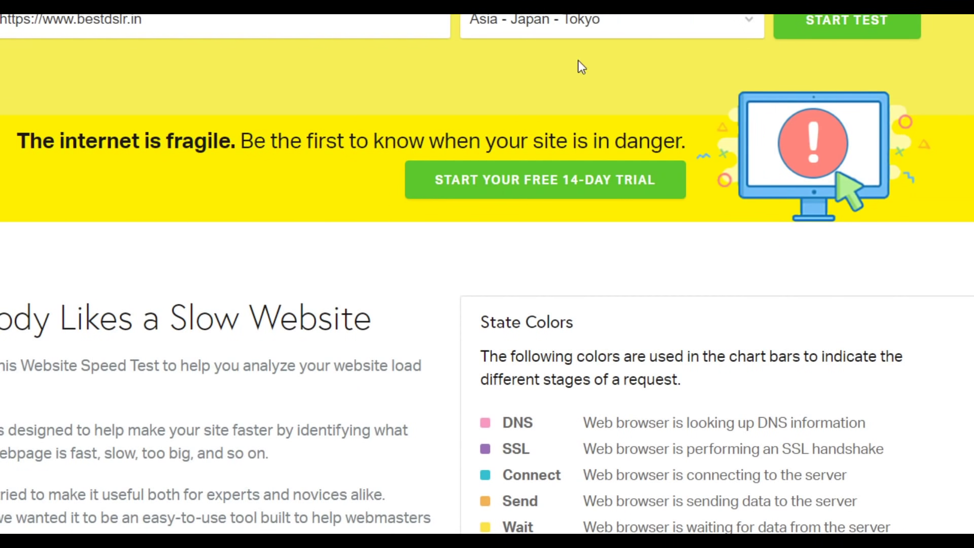
# - Run the Pingdom test, review the A 98 grade and 1.14 s load time, then return to WP Rocket
pyautogui.click(845, 23)
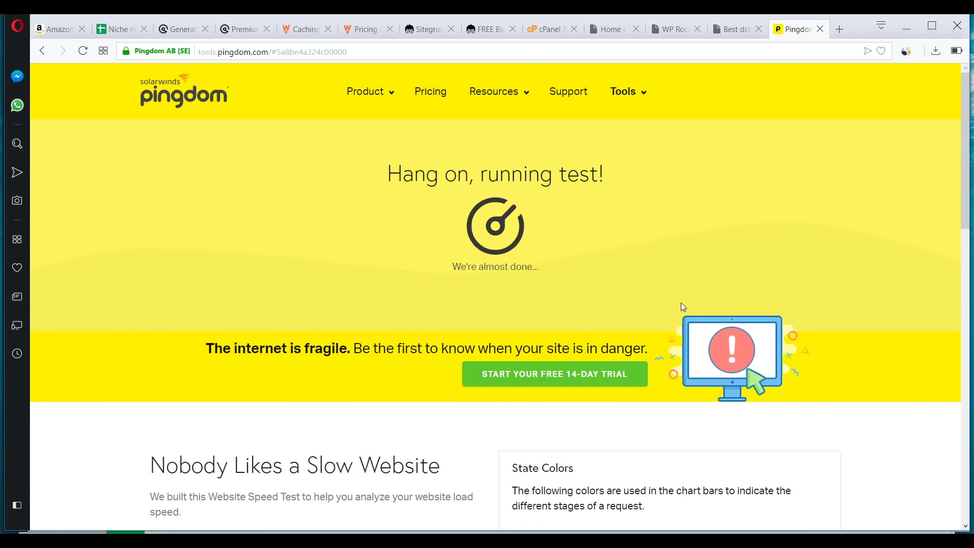
pyautogui.scroll(-5, 622, 358)
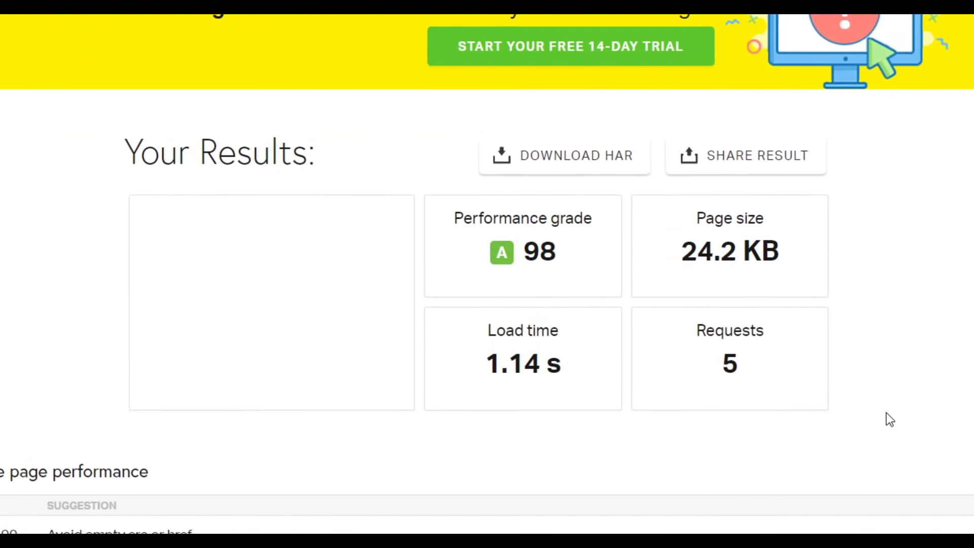
pyautogui.scroll(3, 915, 358)
pyautogui.scroll(-3, 807, 454)
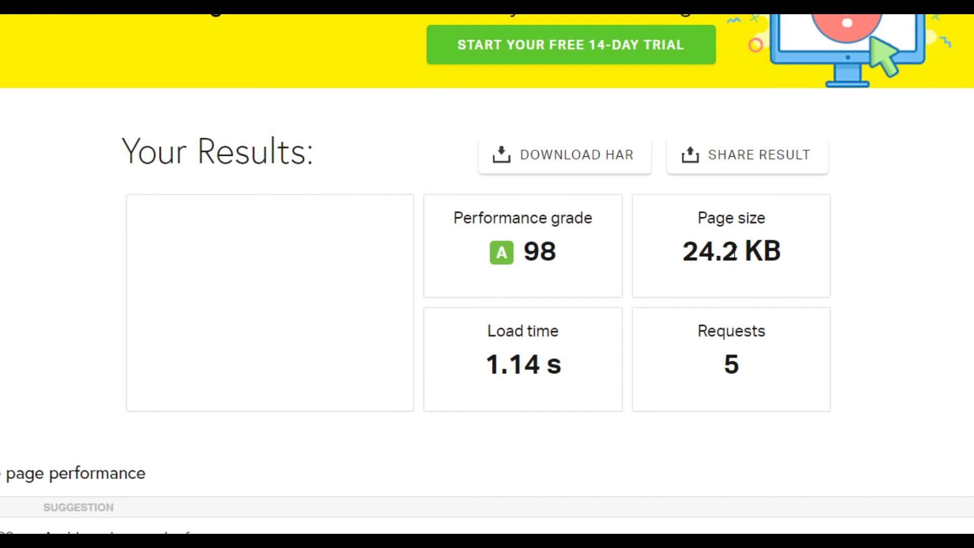
pyautogui.scroll(7, 766, 330)
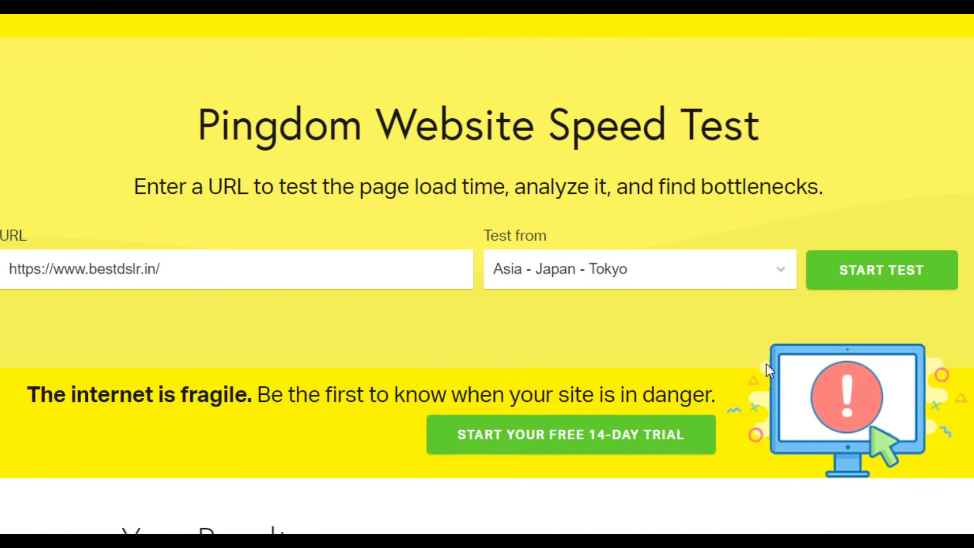
pyautogui.scroll(-8, 766, 335)
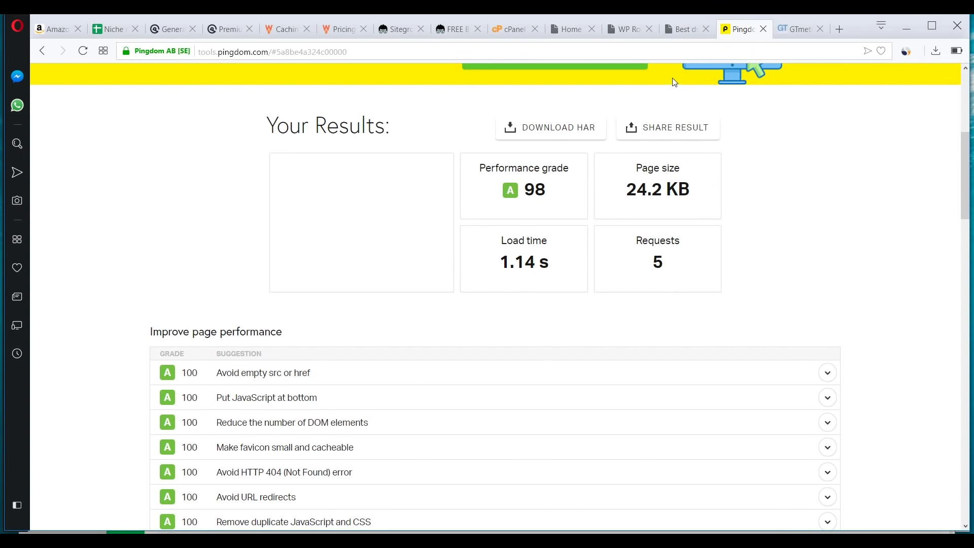
pyautogui.click(638, 34)
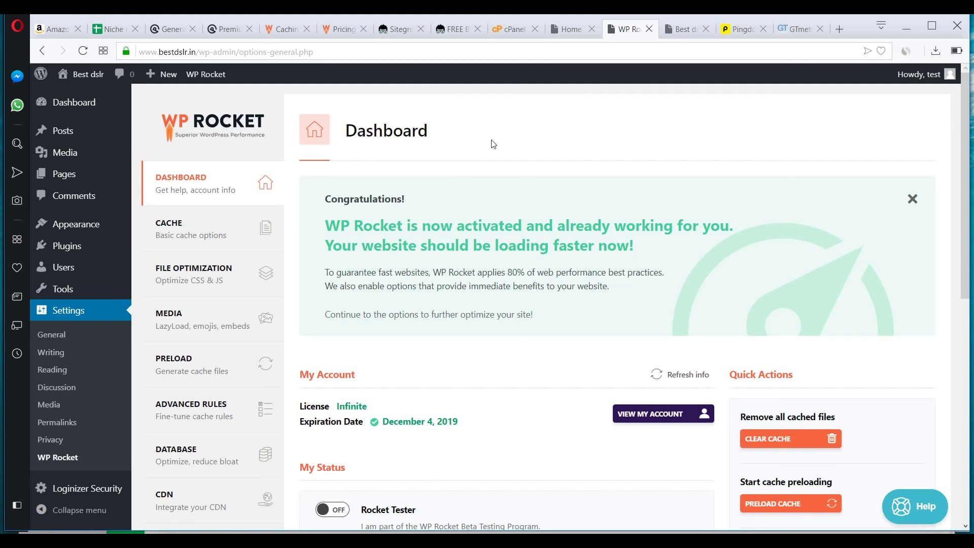
# - From the WP Rocket dashboard, launch Appearance > Customize for the Best dslr site with GeneratePress
pyautogui.click(697, 34)
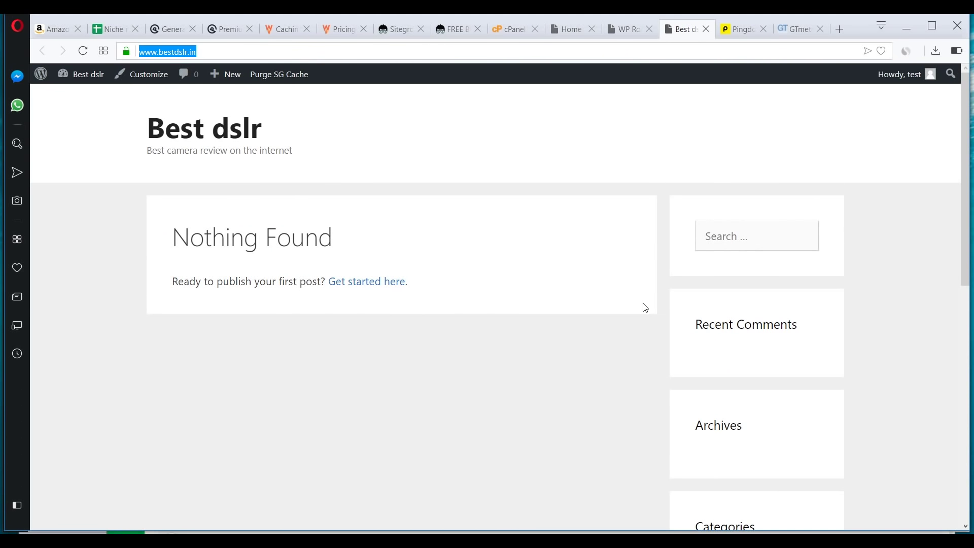
pyautogui.click(635, 35)
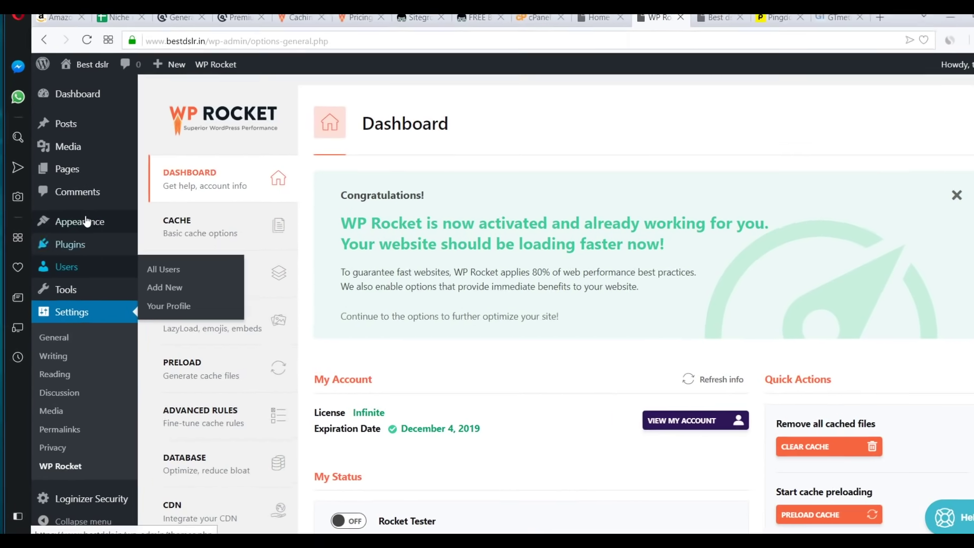
pyautogui.moveTo(91, 223)
pyautogui.click(264, 225)
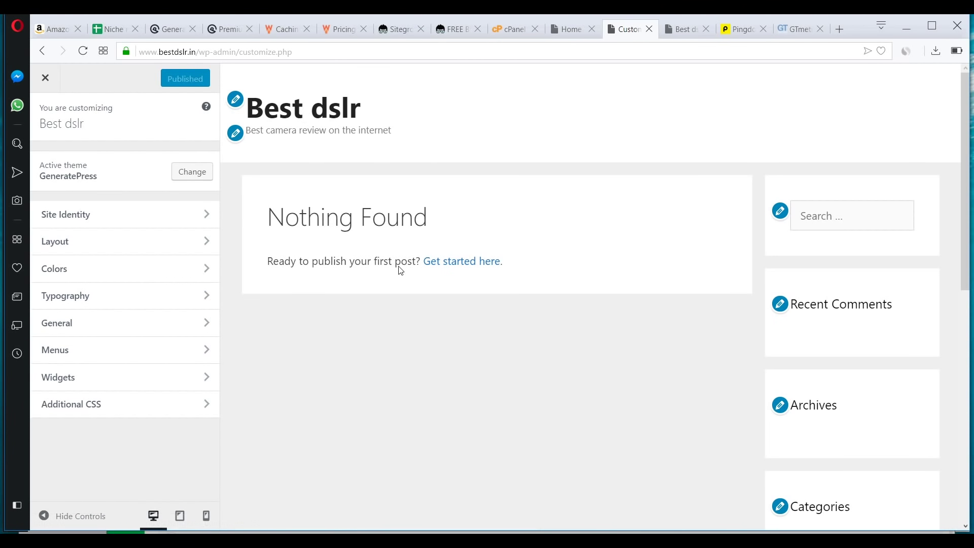
# - Remove Recent Comments, Archives, Categories and Meta widgets from the Right Sidebar, then publish
pyautogui.click(187, 382)
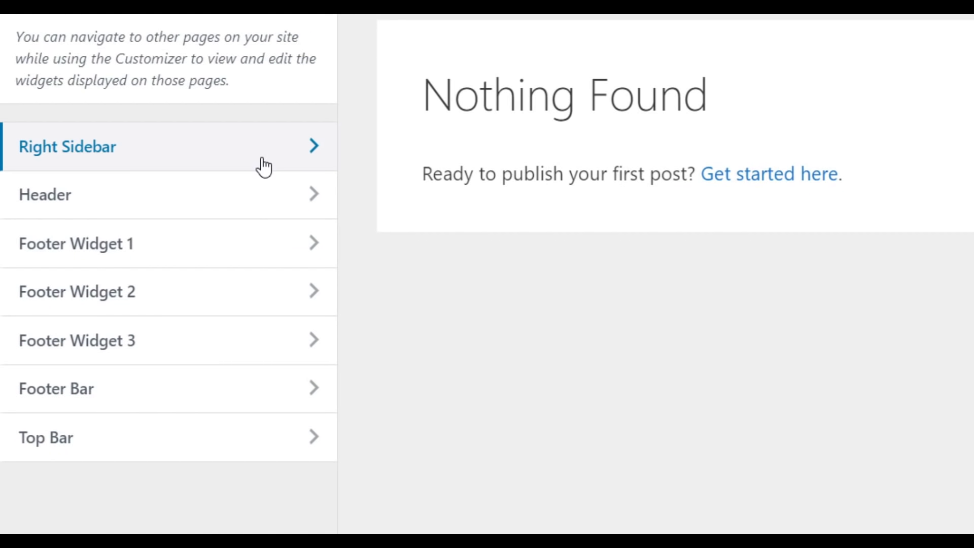
pyautogui.click(263, 168)
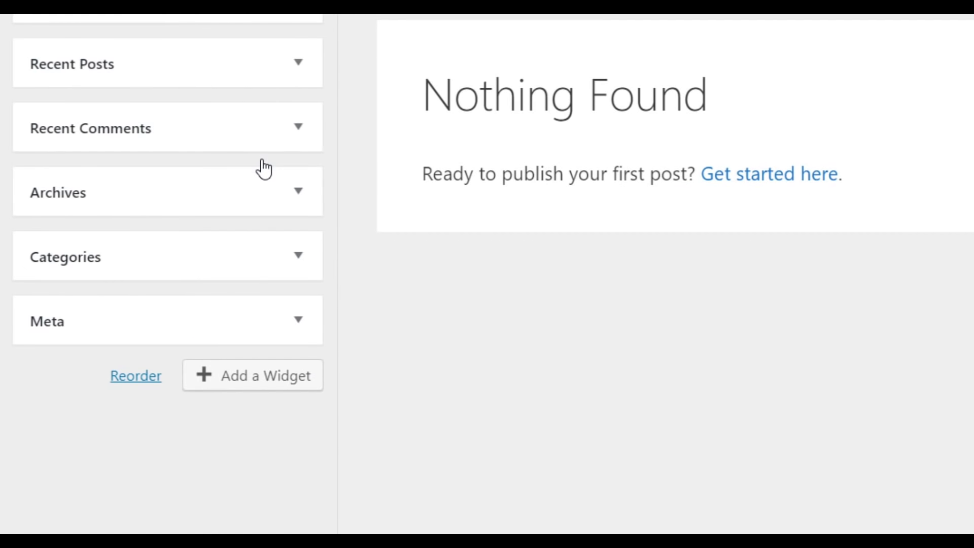
pyautogui.click(297, 138)
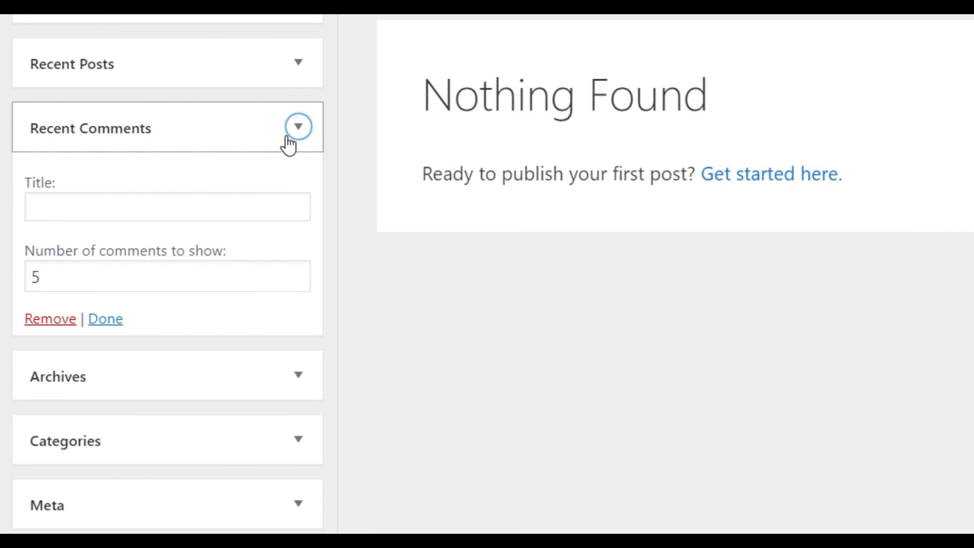
pyautogui.click(56, 324)
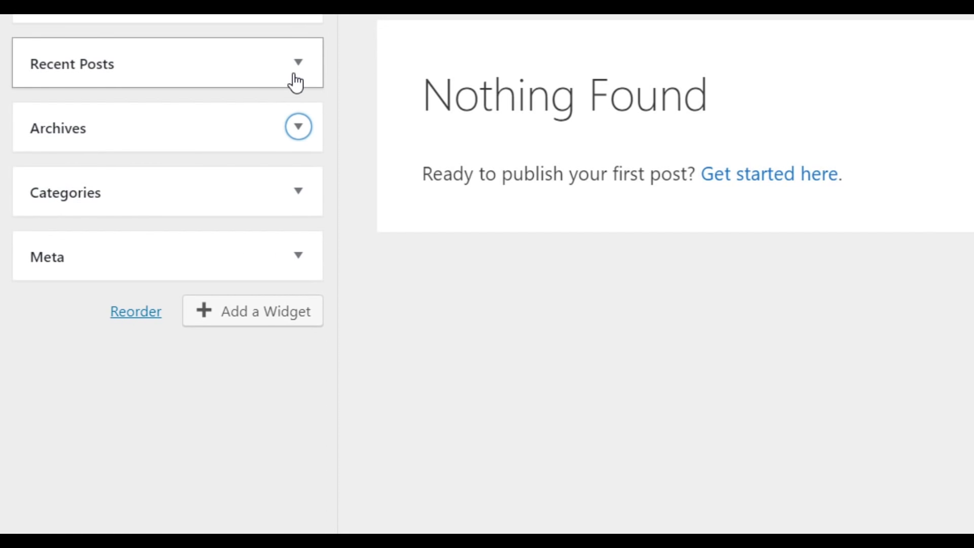
pyautogui.click(298, 127)
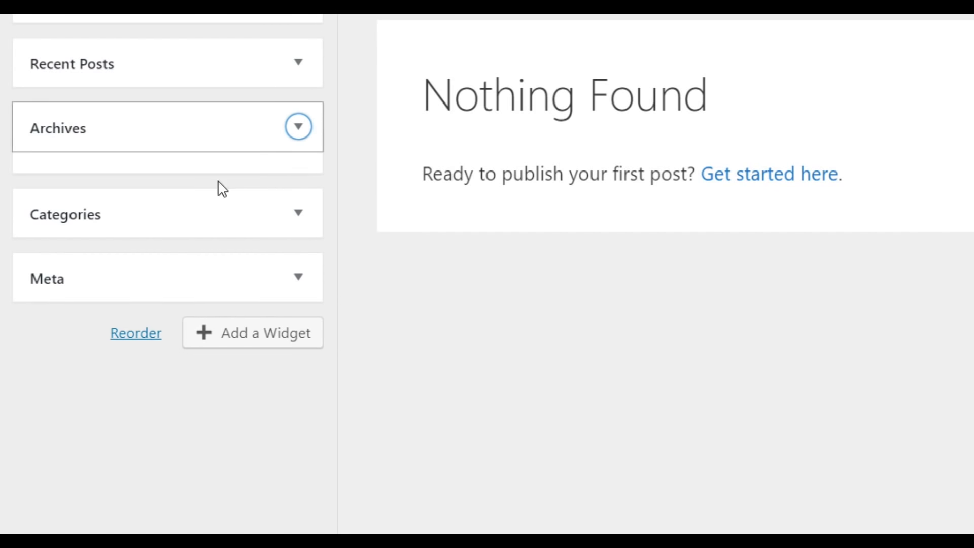
pyautogui.click(66, 319)
pyautogui.click(303, 133)
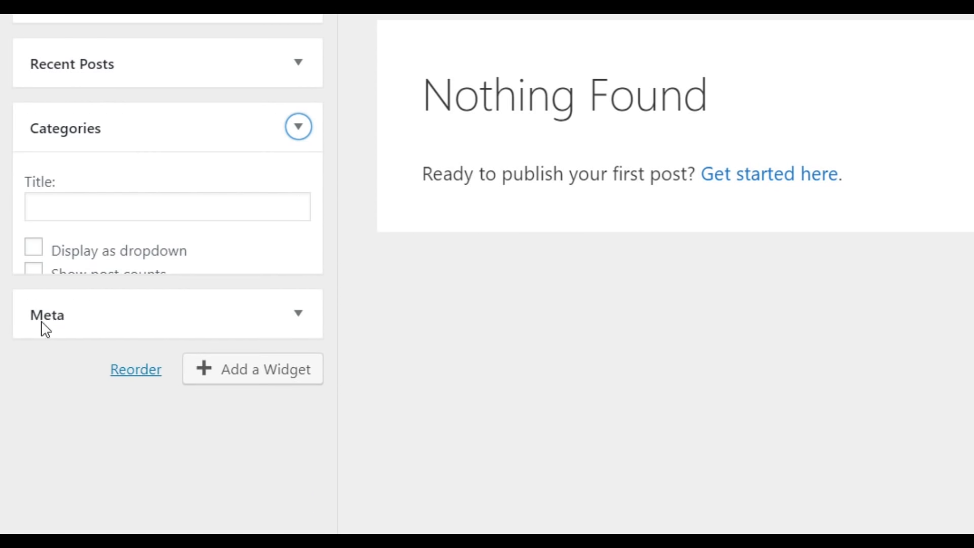
pyautogui.click(47, 336)
pyautogui.click(303, 137)
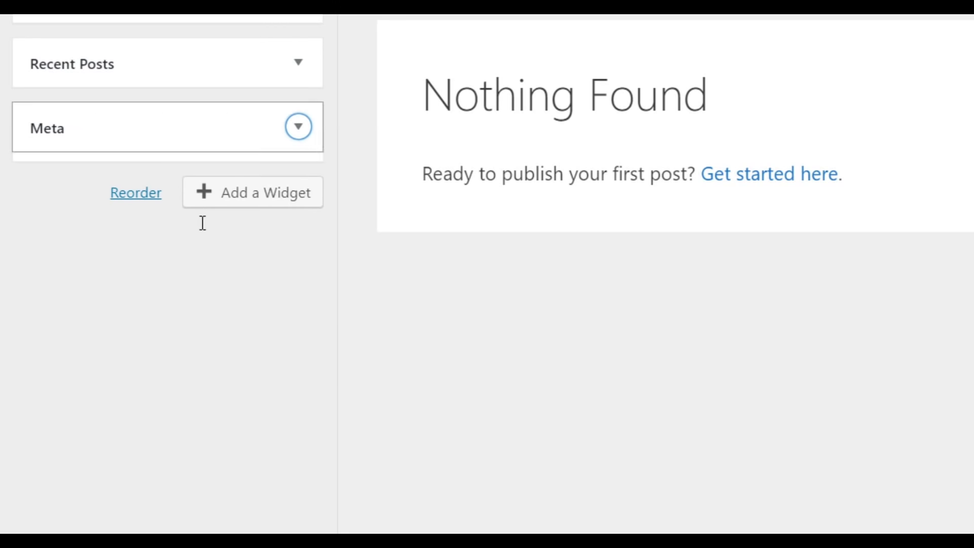
pyautogui.click(63, 253)
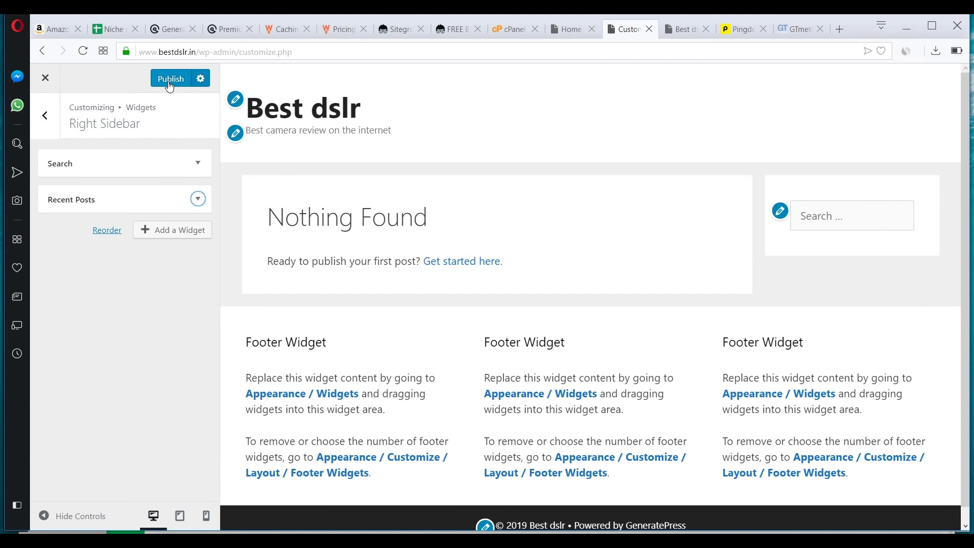
pyautogui.click(170, 82)
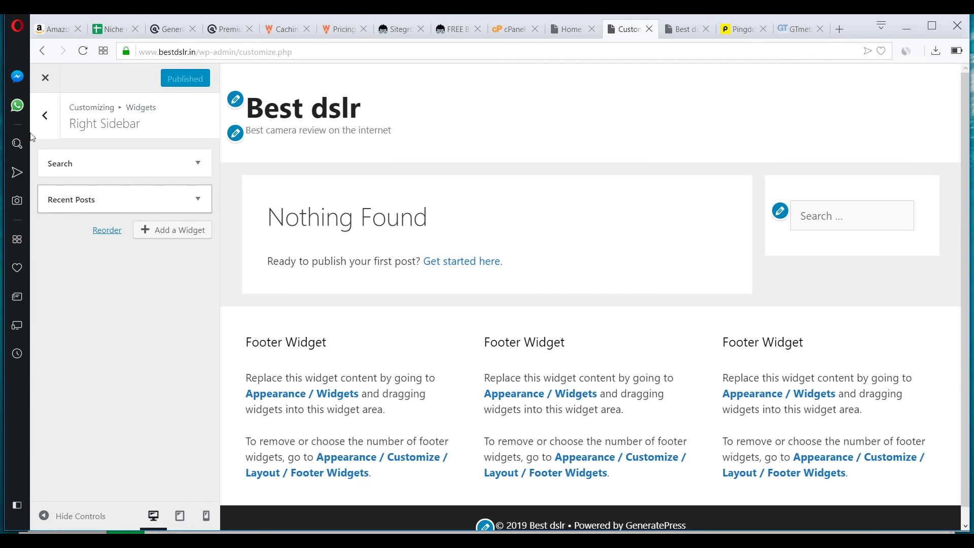
# - Review the Footer and Blog layout settings without changing anything
pyautogui.click(45, 119)
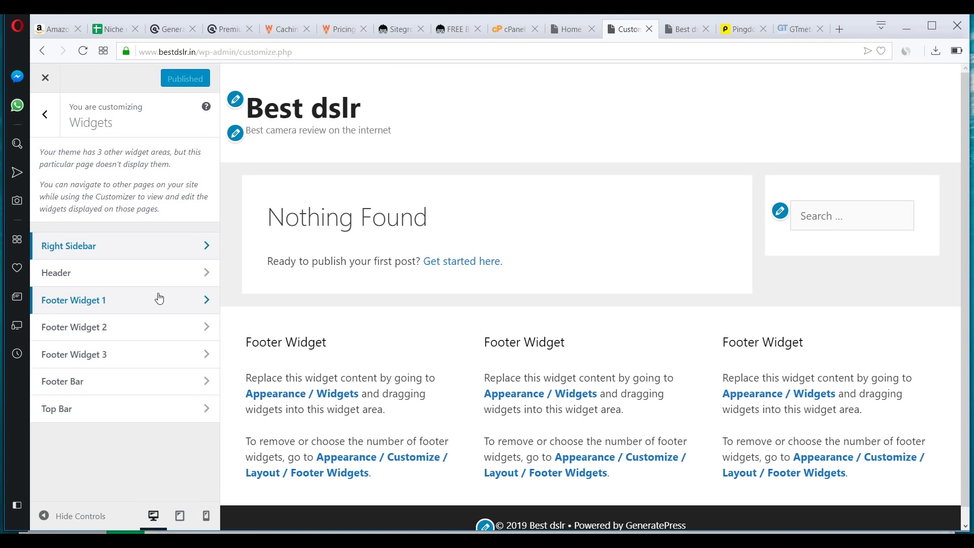
pyautogui.click(166, 311)
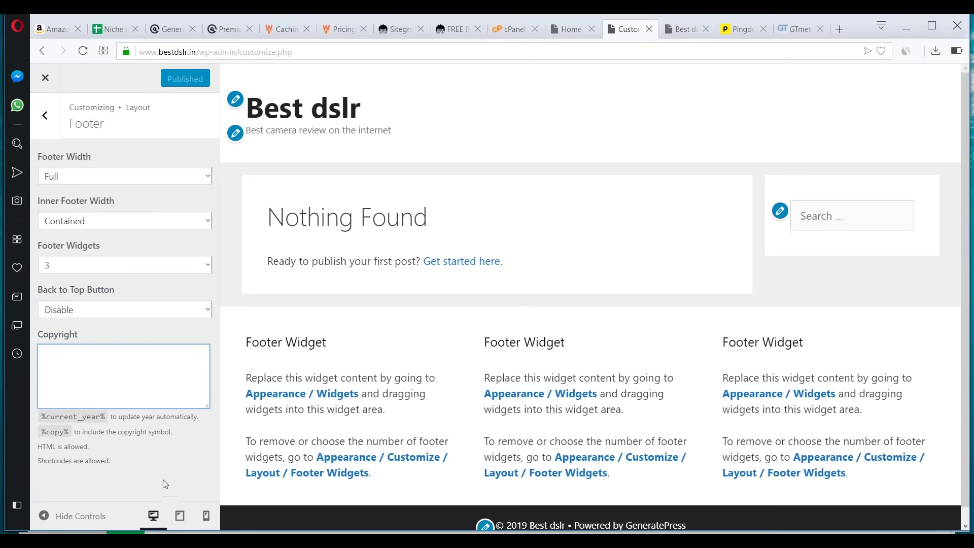
pyautogui.click(45, 116)
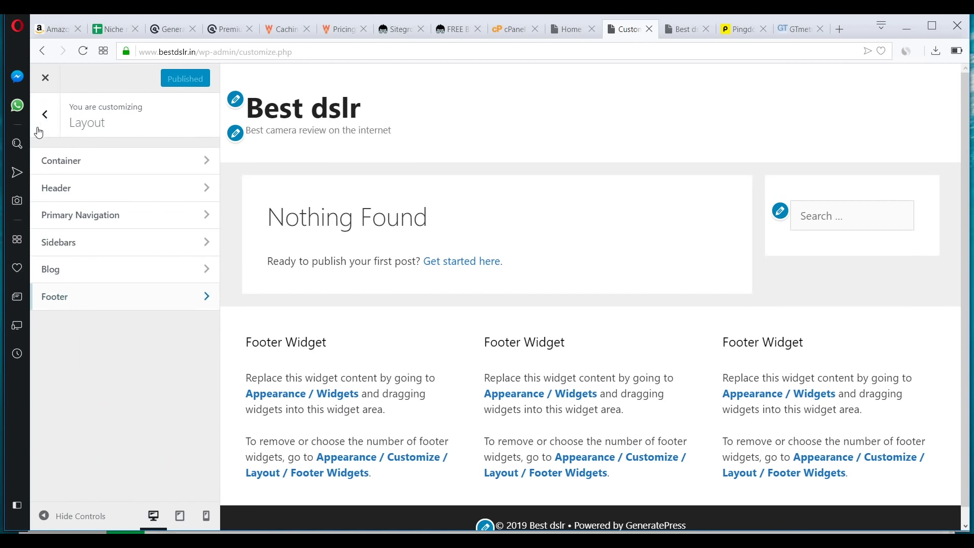
pyautogui.click(106, 279)
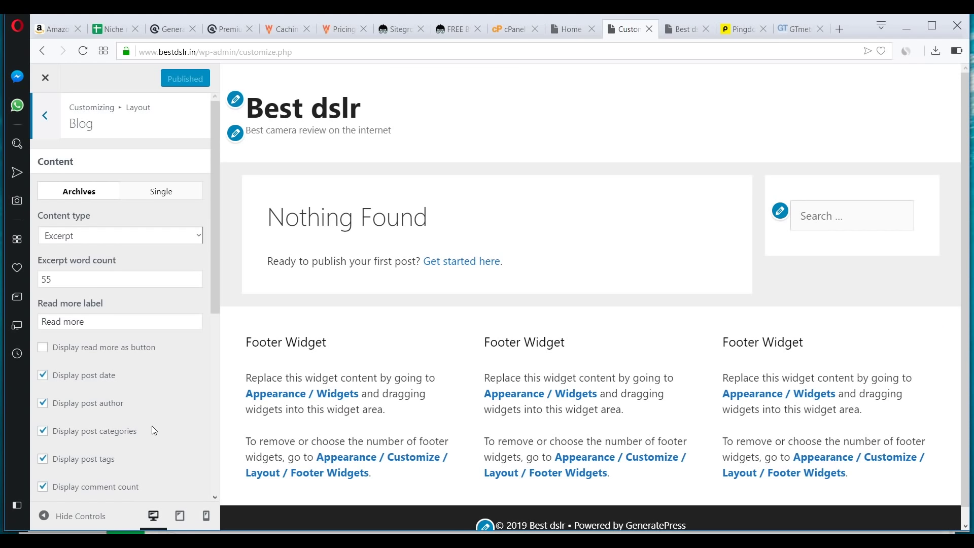
pyautogui.scroll(-8, 152, 425)
pyautogui.scroll(8, 152, 425)
# - Review the Sidebars and Header layout settings, then return to the main Customizer menu
pyautogui.click(44, 115)
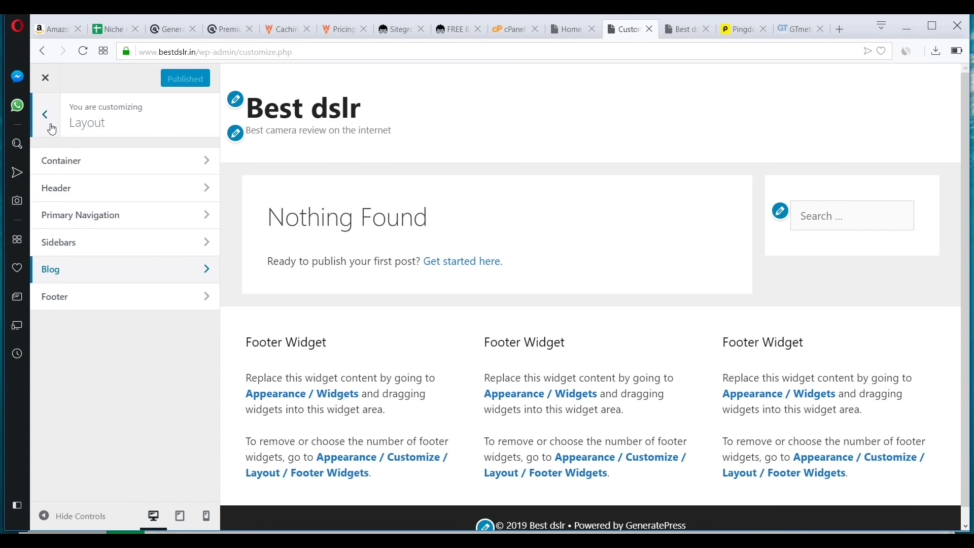
pyautogui.click(134, 254)
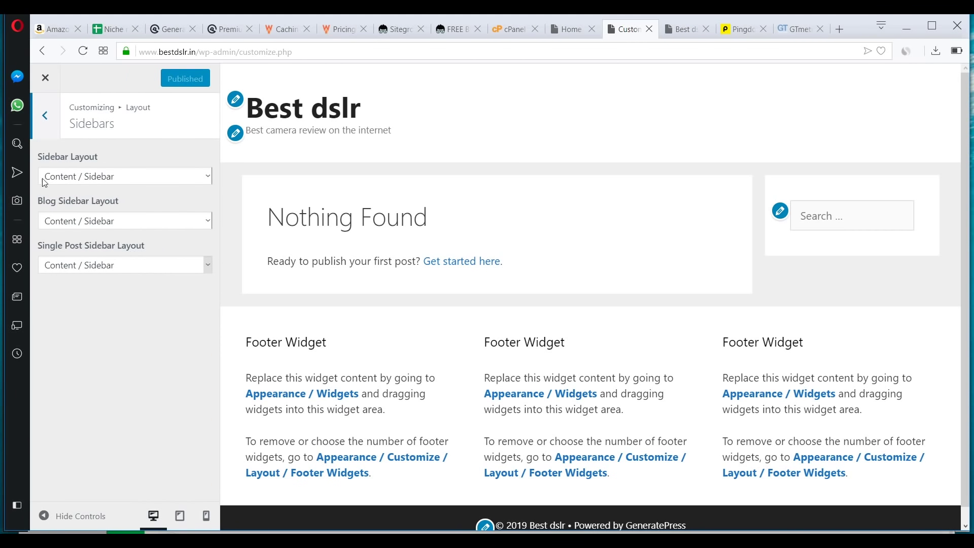
pyautogui.click(44, 115)
pyautogui.click(143, 192)
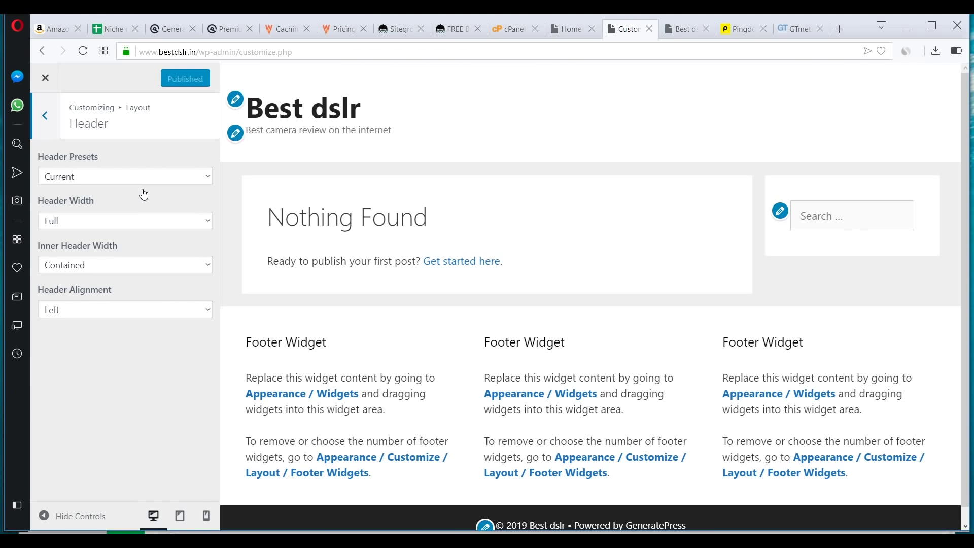
pyautogui.click(44, 116)
pyautogui.click(45, 115)
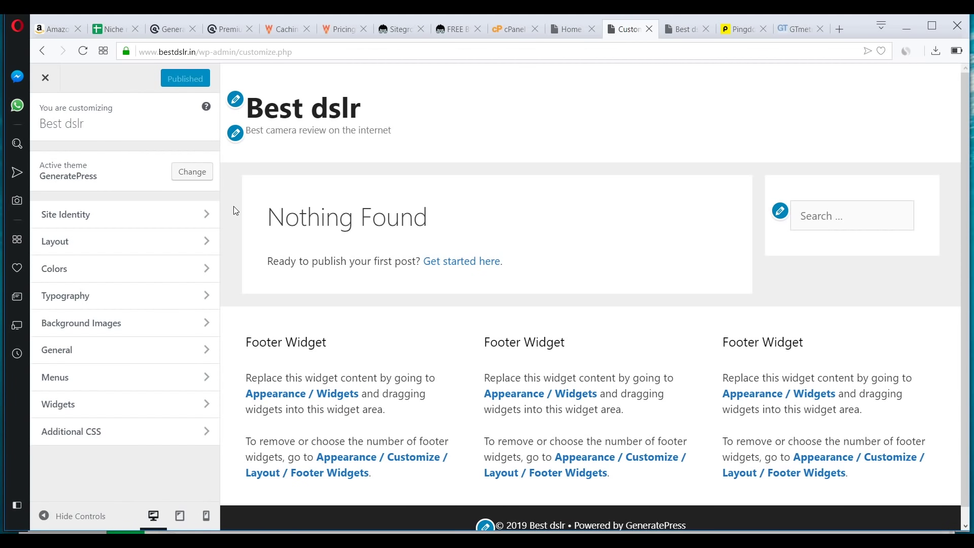
pyautogui.click(160, 217)
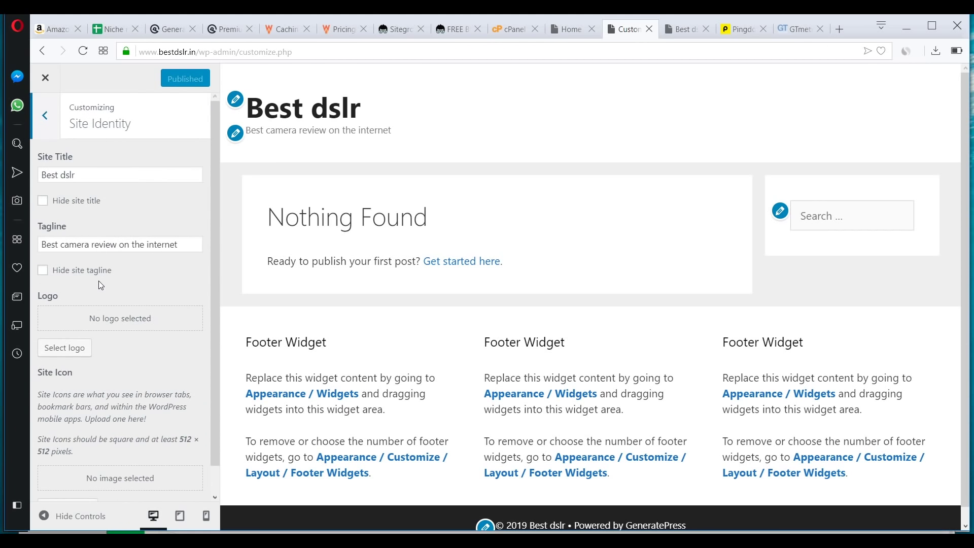
pyautogui.scroll(-1, 99, 281)
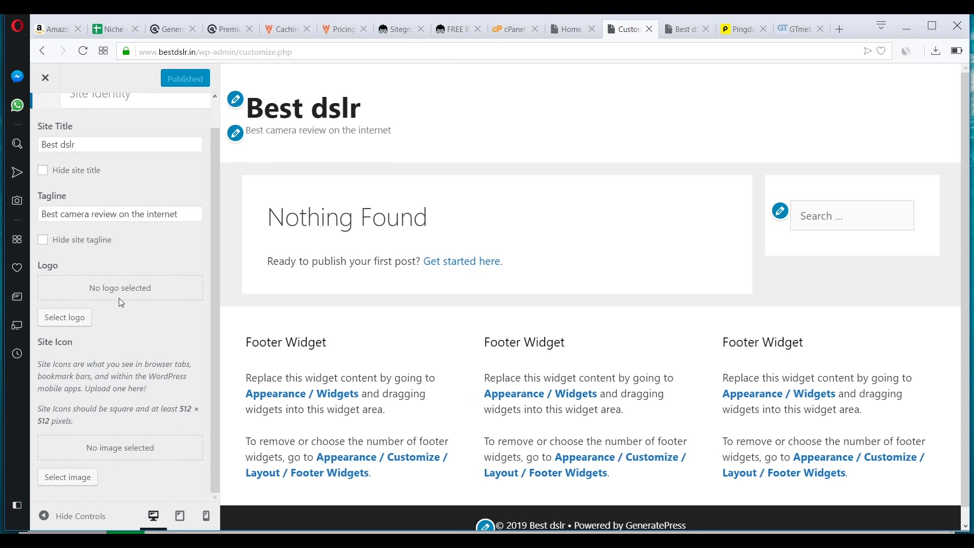
pyautogui.scroll(1, 75, 349)
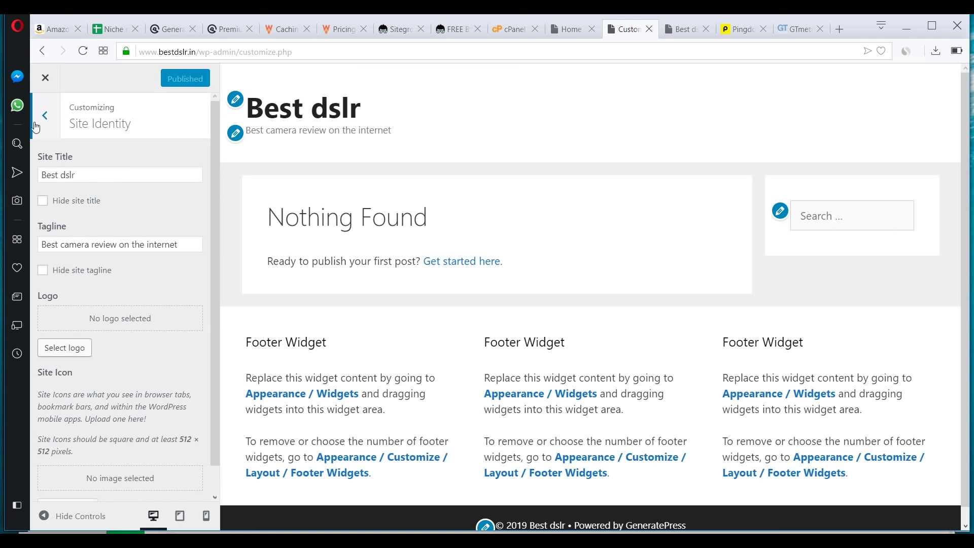
pyautogui.click(45, 118)
pyautogui.click(112, 251)
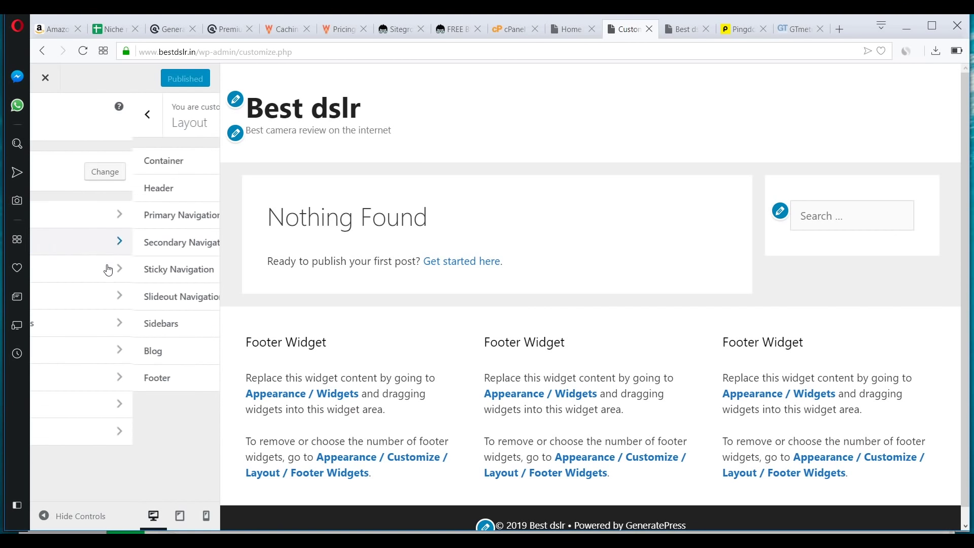
pyautogui.click(46, 117)
pyautogui.click(94, 274)
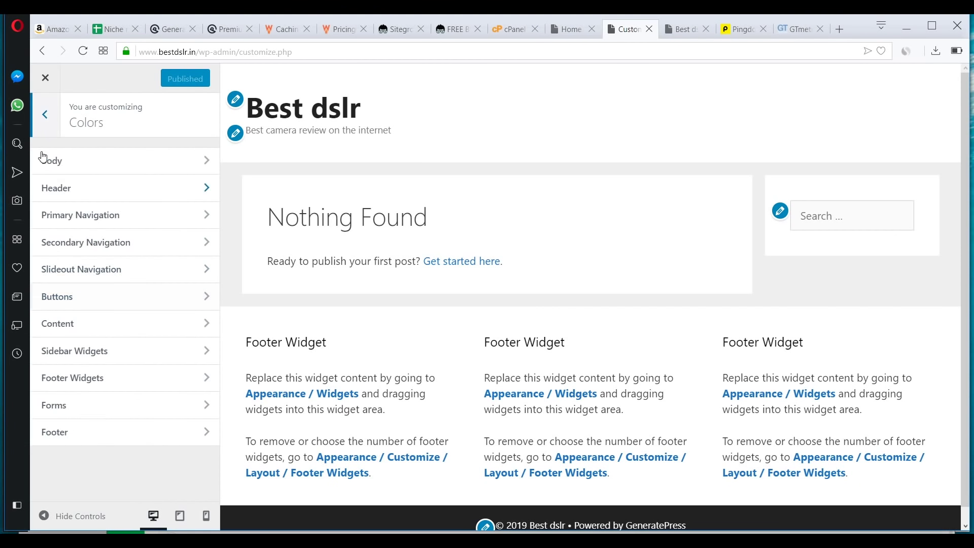
pyautogui.click(45, 117)
pyautogui.click(103, 324)
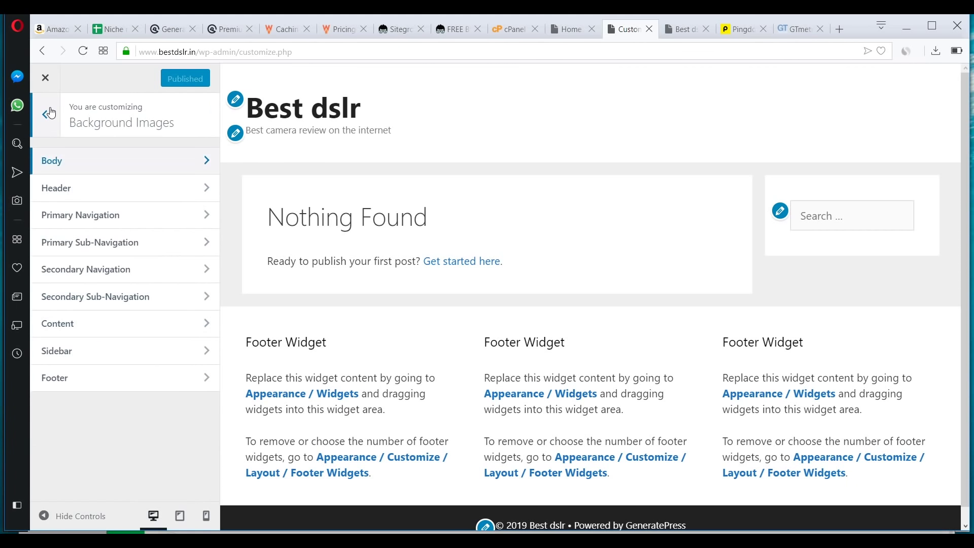
pyautogui.click(45, 118)
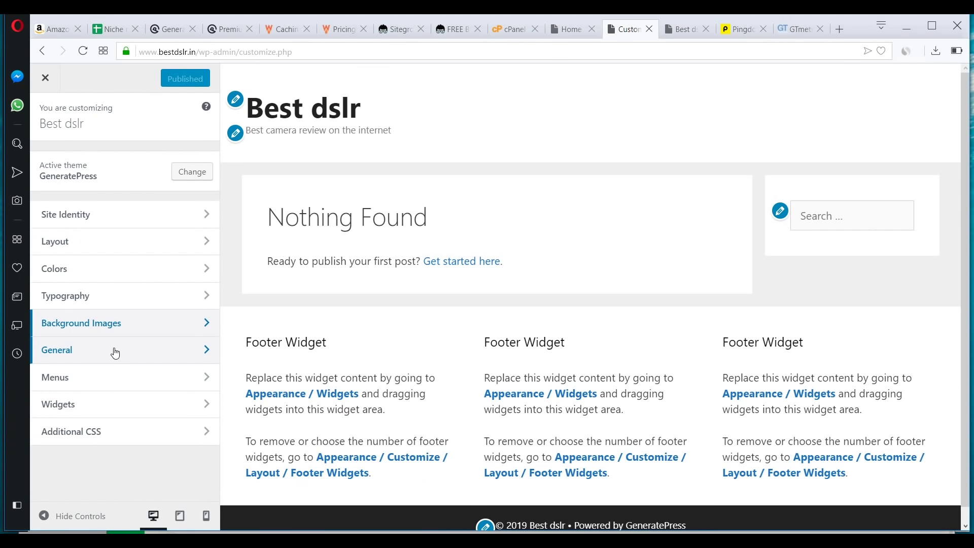
pyautogui.click(115, 352)
pyautogui.click(45, 117)
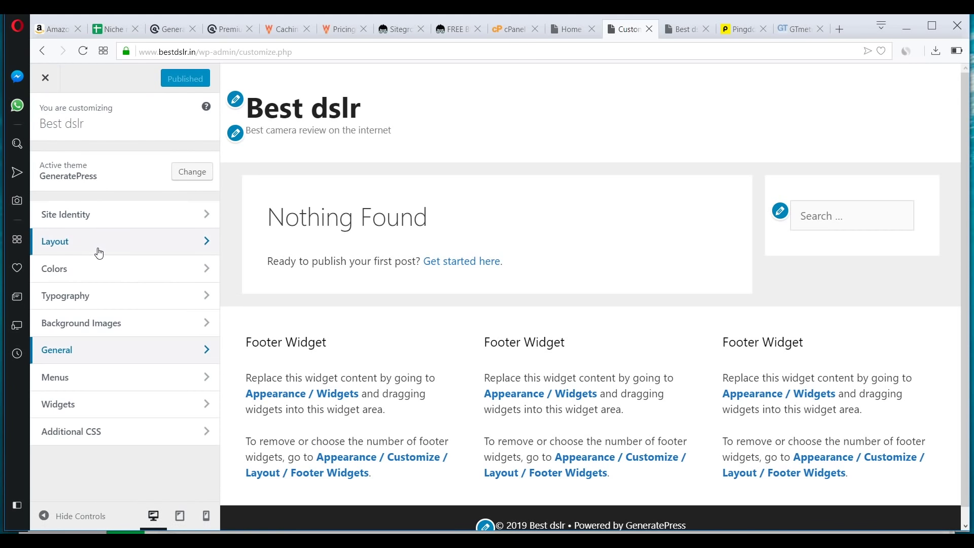
pyautogui.click(82, 380)
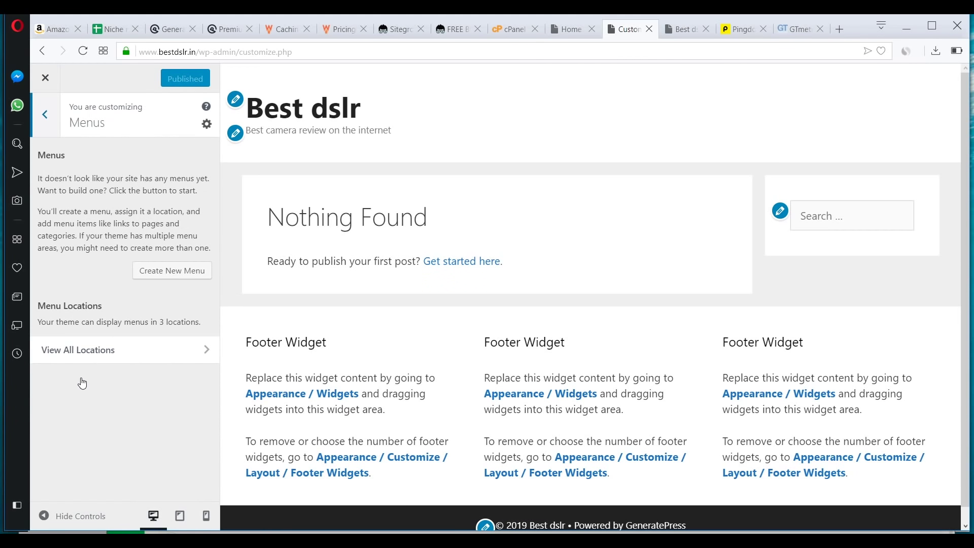
pyautogui.click(46, 115)
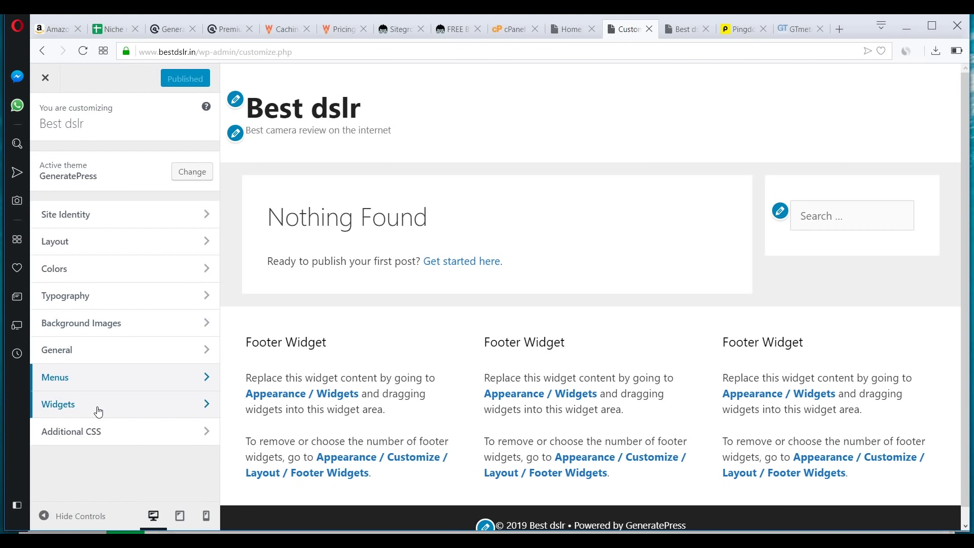
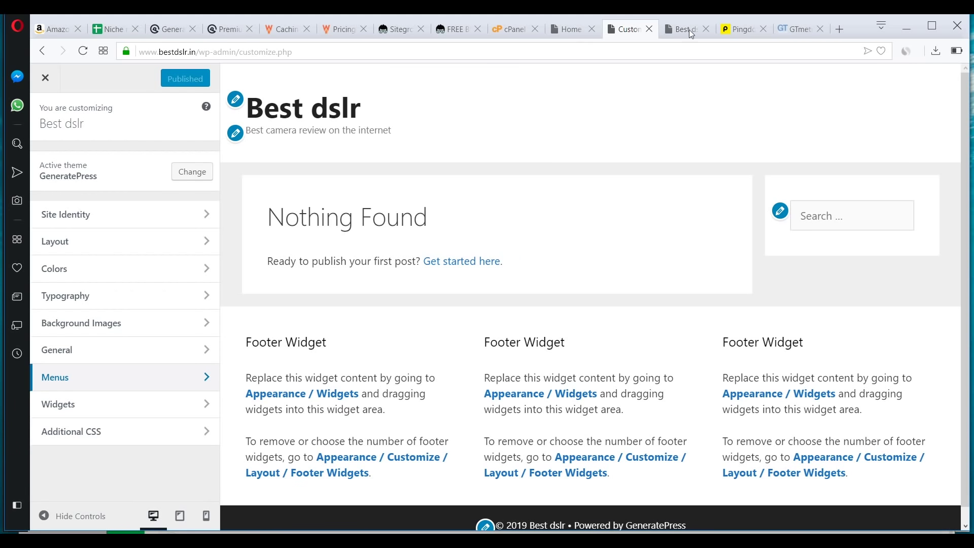
# - Close the Customizer, then install and activate the Yoast SEO plugin
pyautogui.click(47, 78)
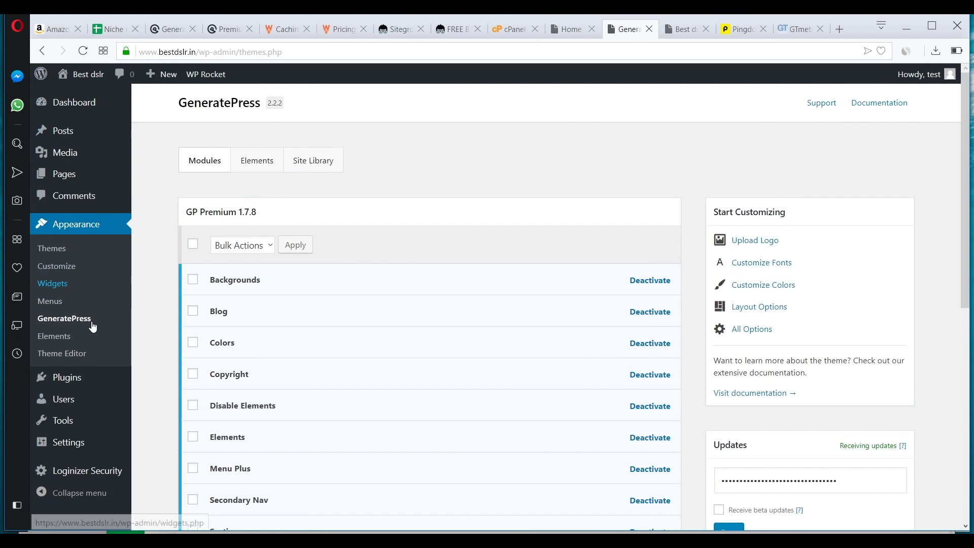
pyautogui.moveTo(85, 388)
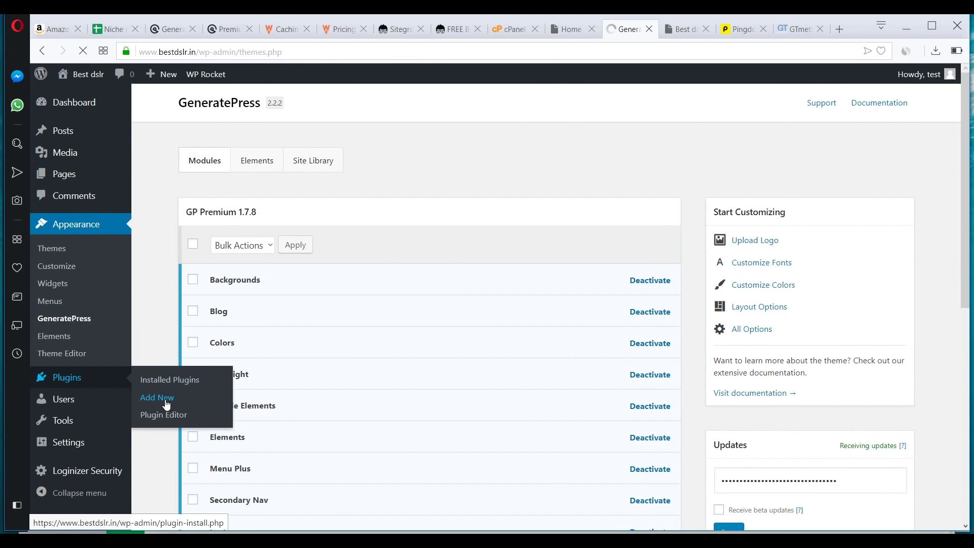
pyautogui.click(165, 399)
pyautogui.click(809, 144)
pyautogui.write('yoast')
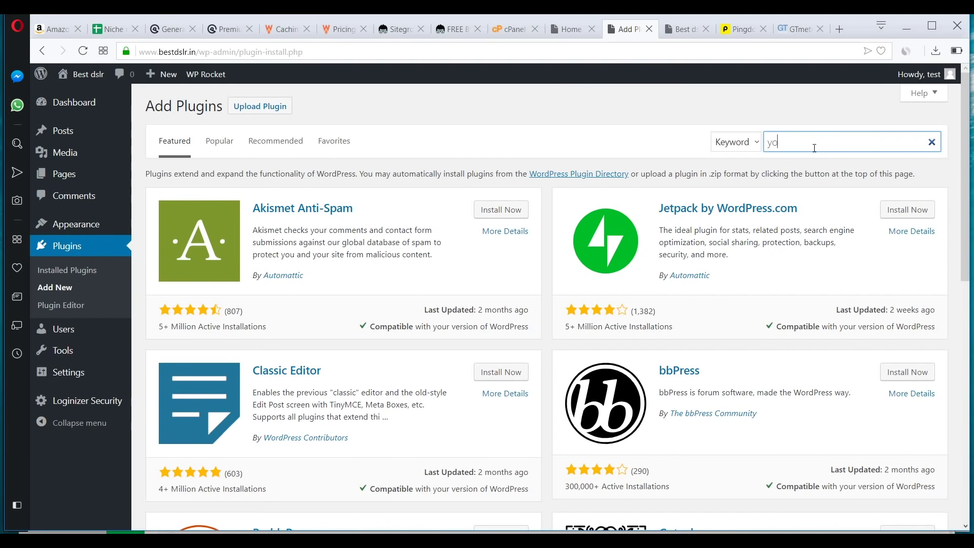
pyautogui.click(495, 217)
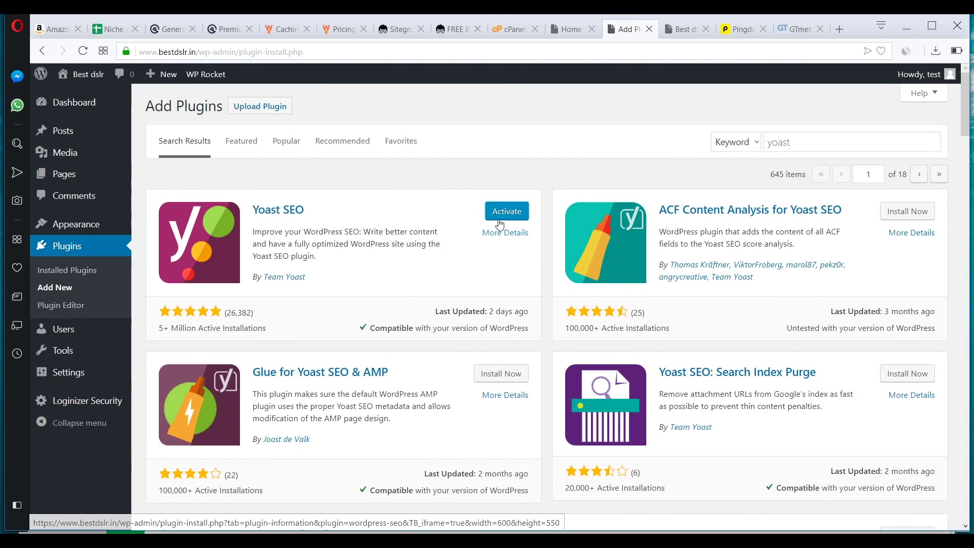
pyautogui.click(500, 224)
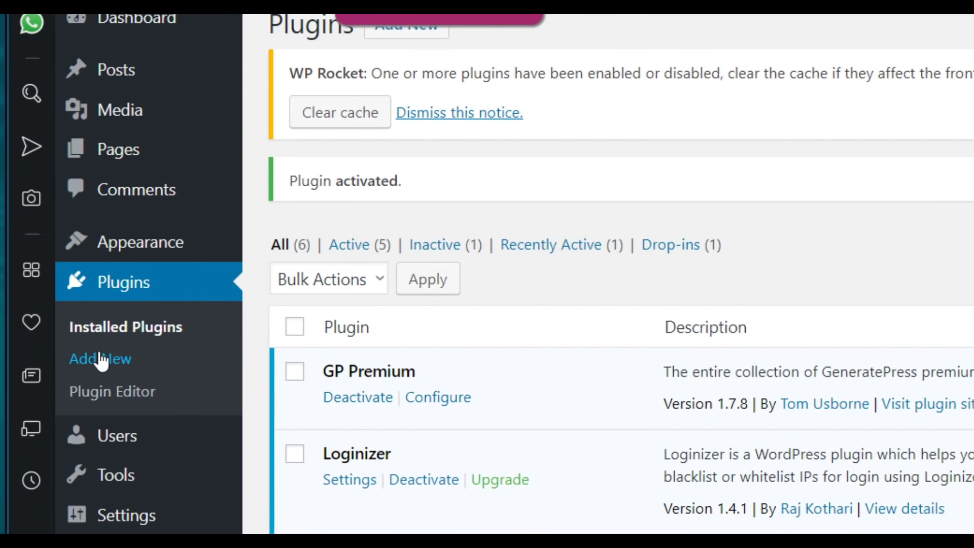
# - Install and activate Contact Form 7 from a second Add Plugins tab
pyautogui.rightClick(100, 362)
pyautogui.click(152, 374)
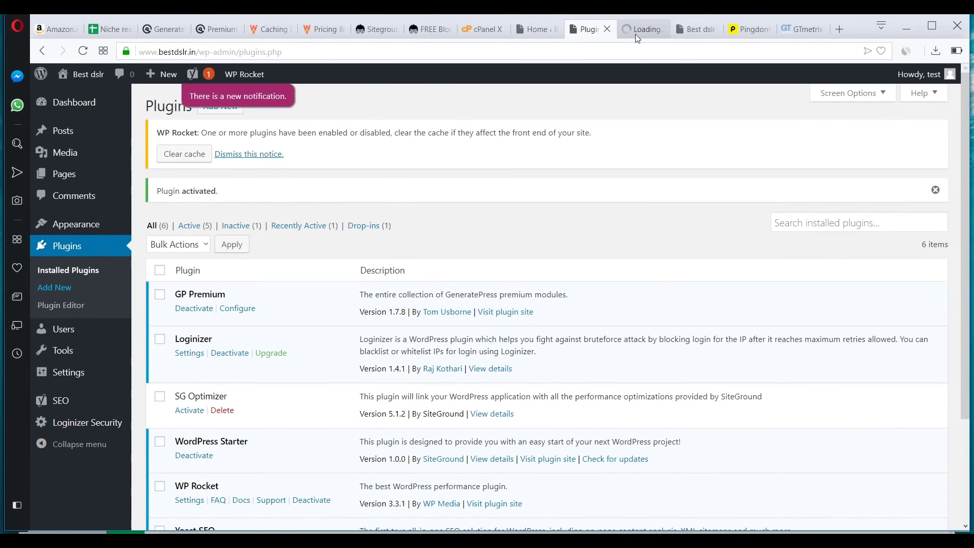
pyautogui.click(636, 35)
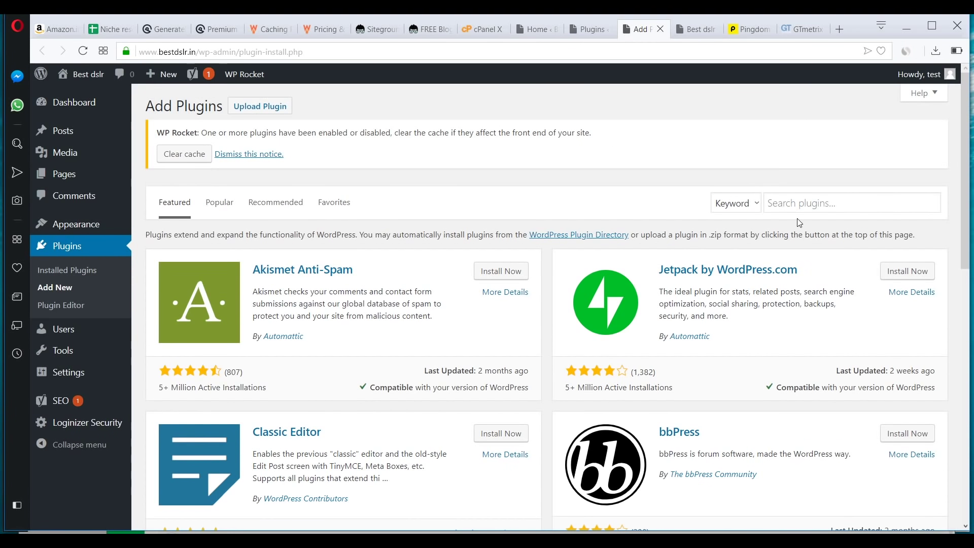
pyautogui.click(804, 204)
pyautogui.write('c')
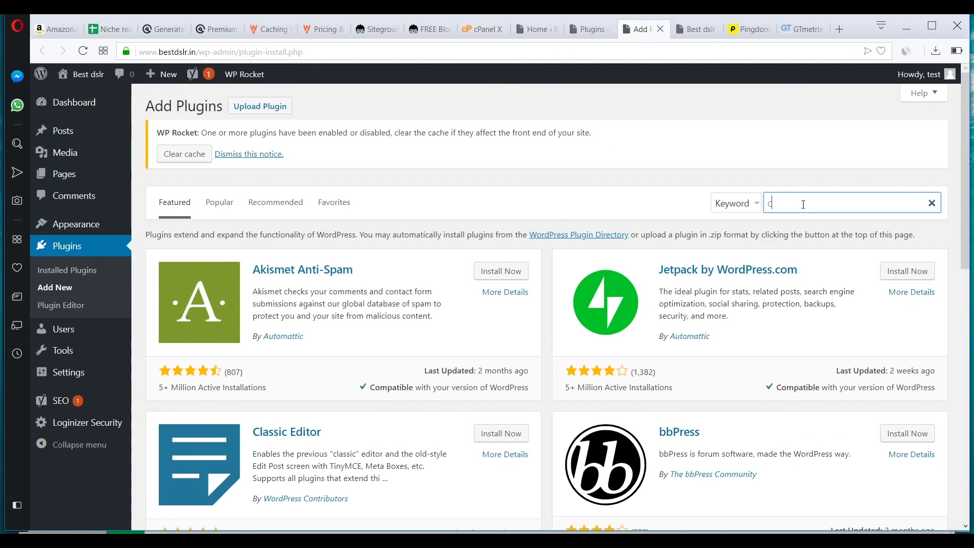
pyautogui.write('ontact')
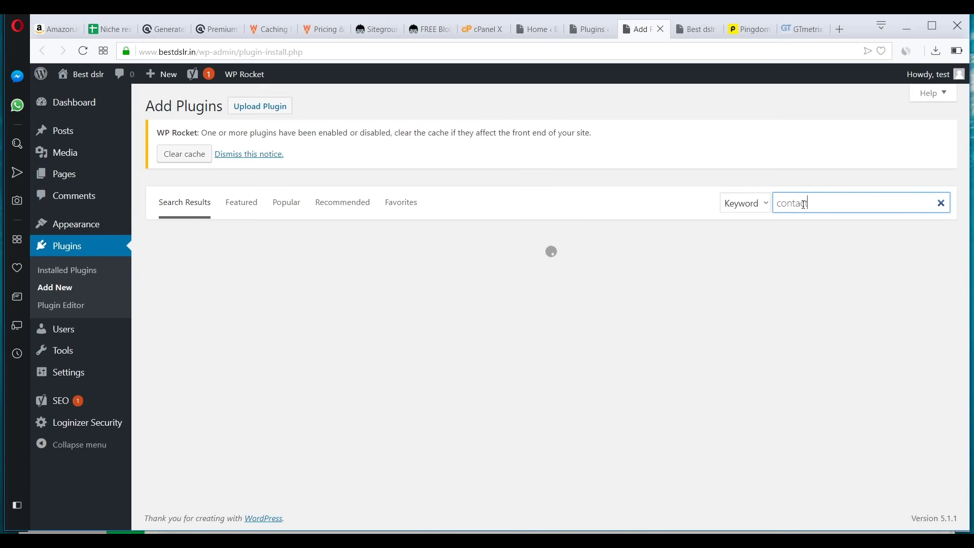
pyautogui.write(' form')
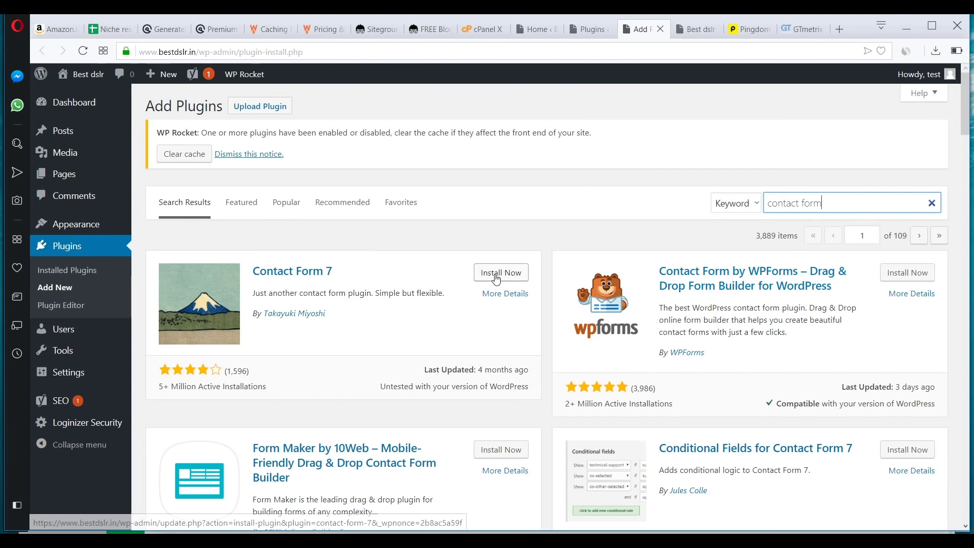
pyautogui.click(496, 275)
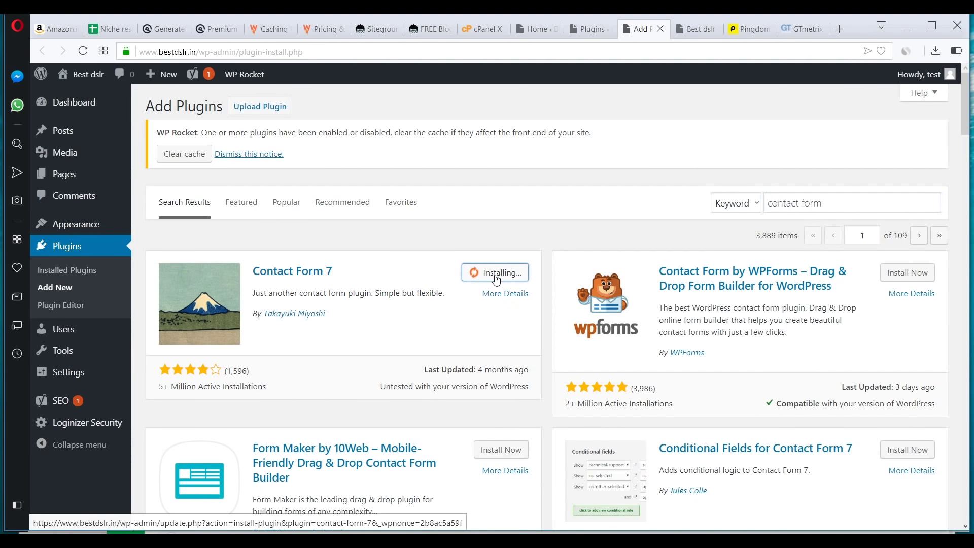
pyautogui.click(506, 273)
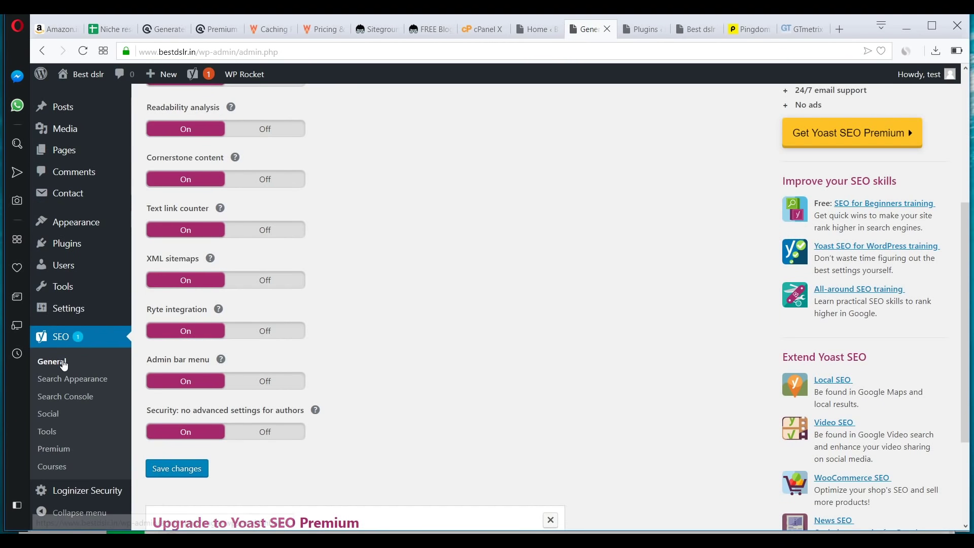
# - Switch Yoast's Ryte integration feature off and save the change
pyautogui.scroll(3, 302, 232)
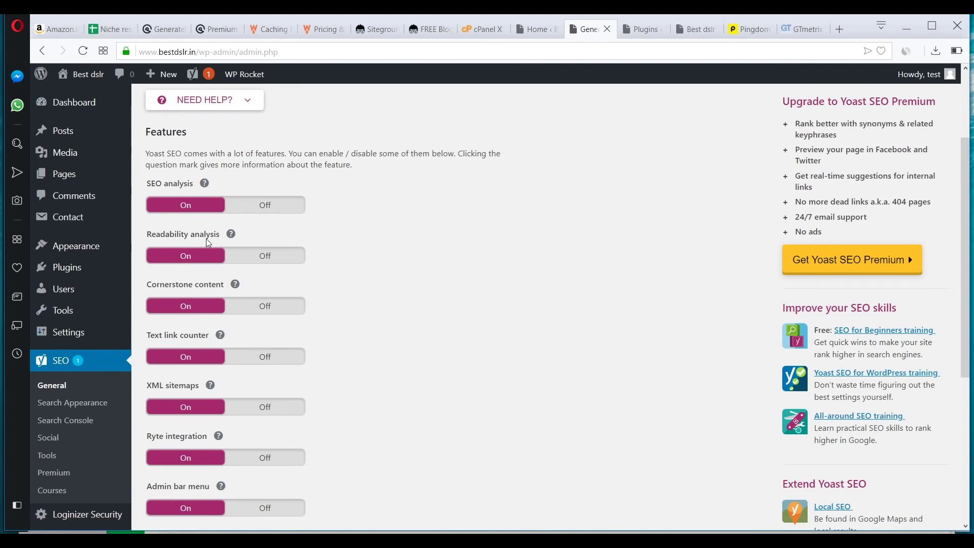
pyautogui.scroll(-2, 285, 339)
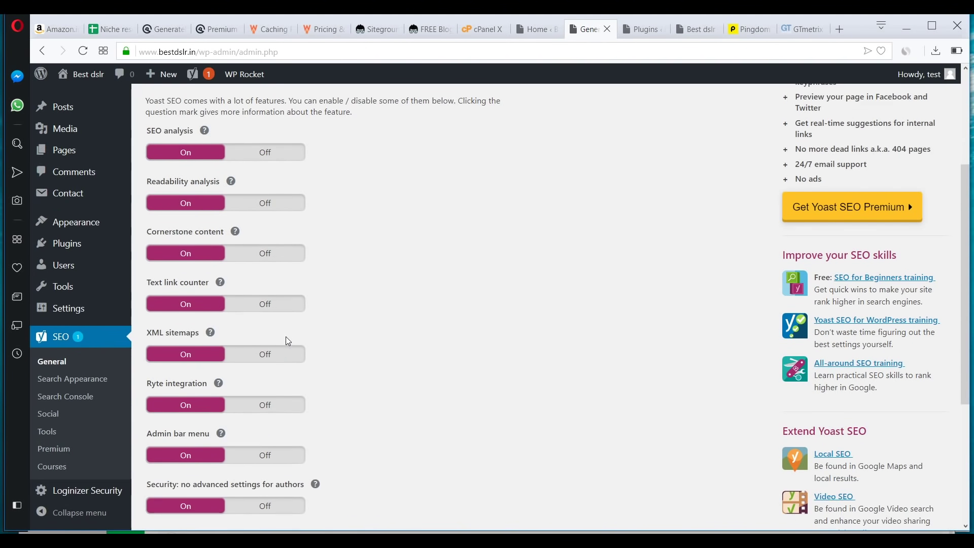
pyautogui.scroll(-2, 288, 341)
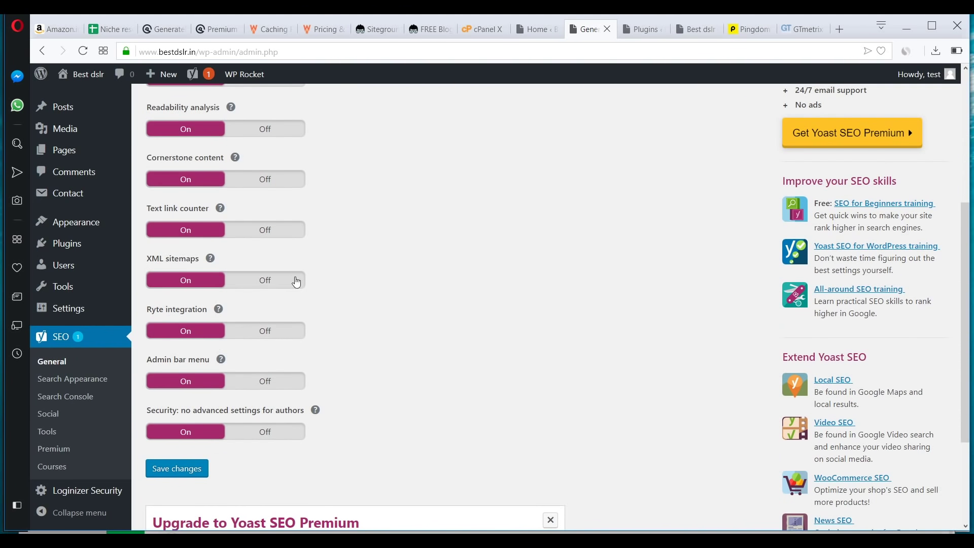
pyautogui.click(264, 331)
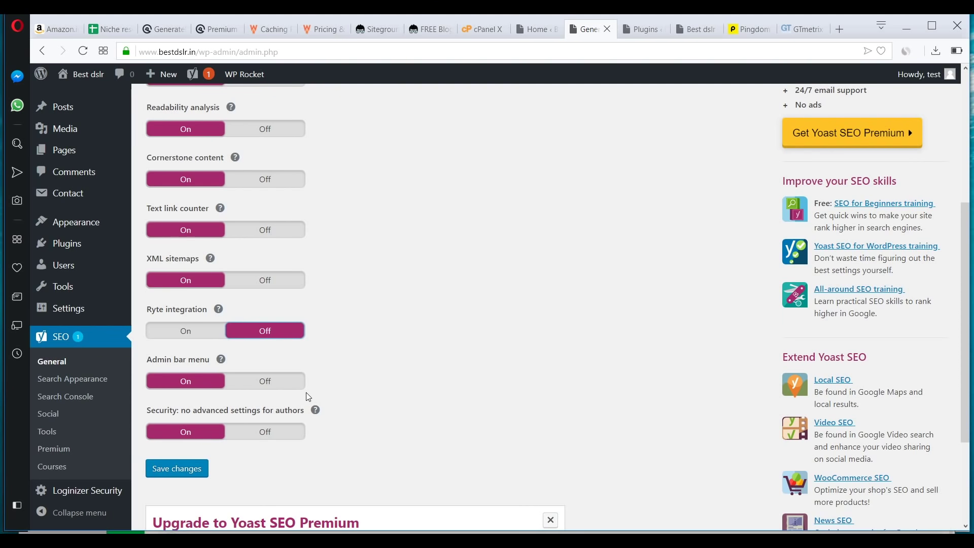
pyautogui.click(178, 473)
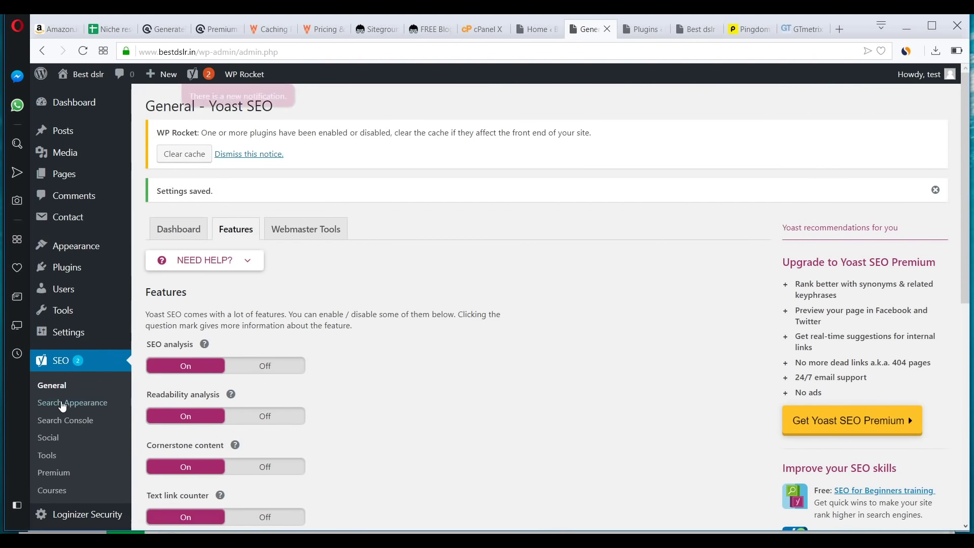
pyautogui.click(62, 403)
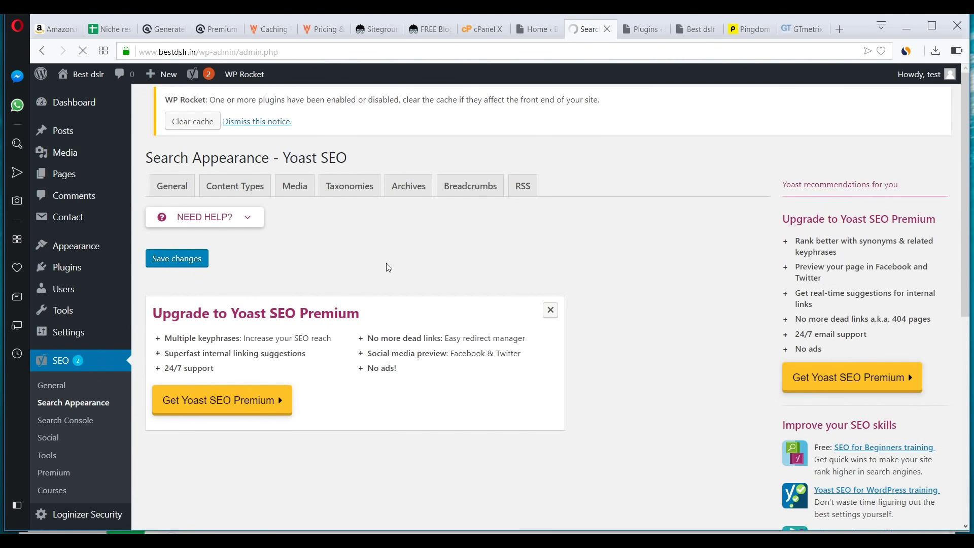
# - On Yoast's Taxonomies tab, set 'Show Categories in search results?' to No and save
pyautogui.click(237, 185)
pyautogui.scroll(-4, 326, 266)
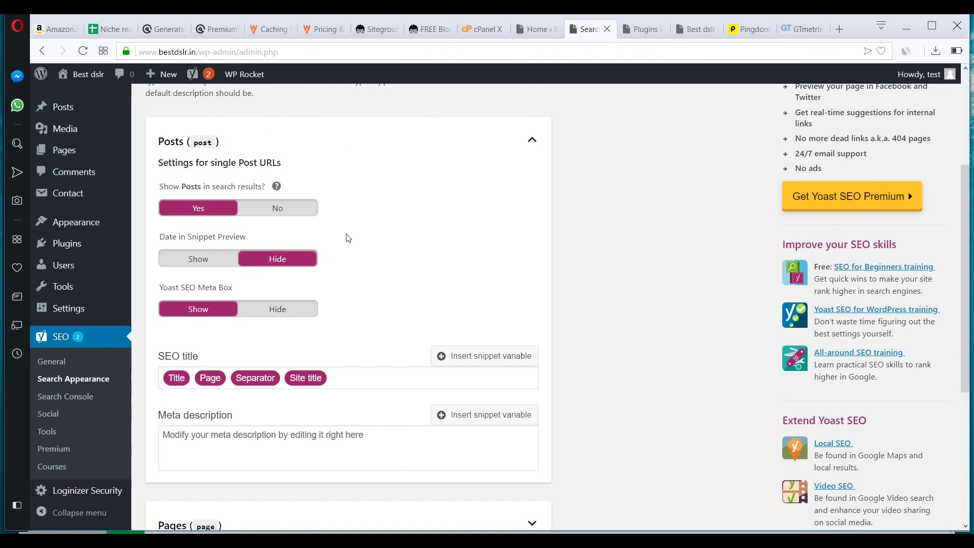
pyautogui.scroll(-5, 346, 236)
pyautogui.scroll(7, 347, 236)
pyautogui.scroll(3, 348, 238)
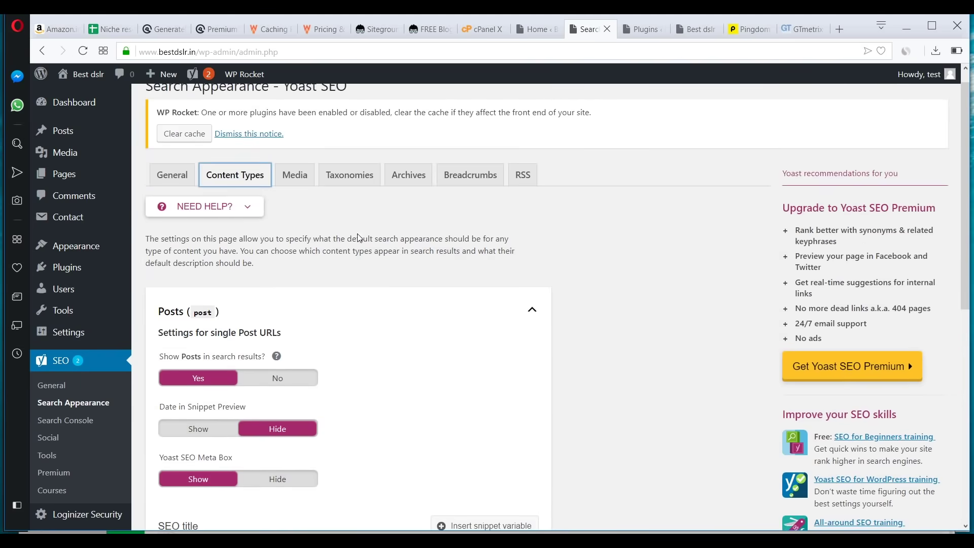
pyautogui.click(350, 202)
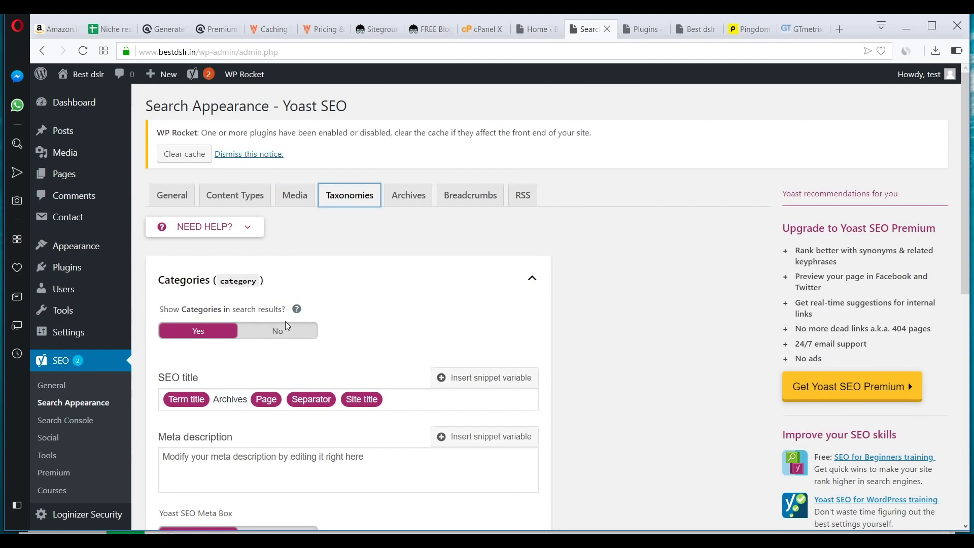
pyautogui.click(279, 334)
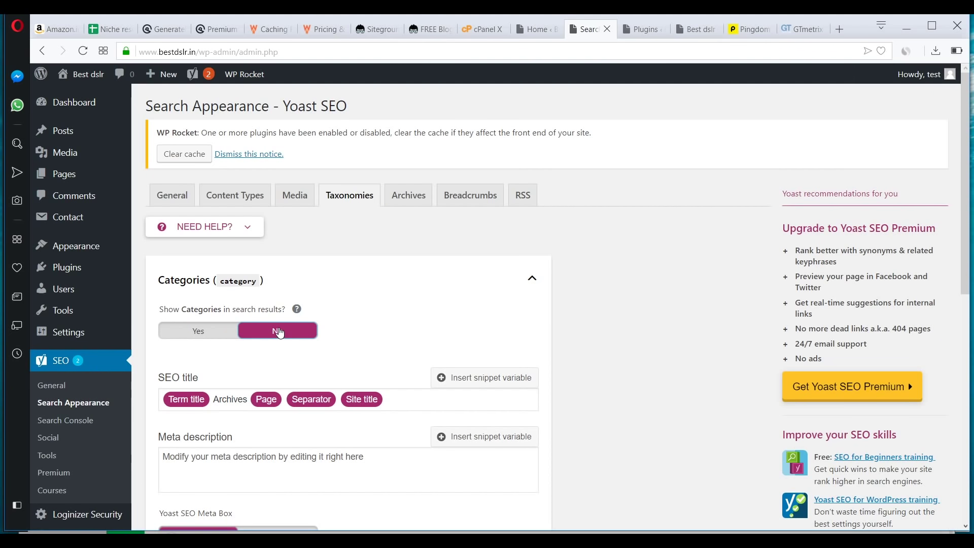
pyautogui.scroll(-5, 281, 333)
pyautogui.scroll(5, 306, 237)
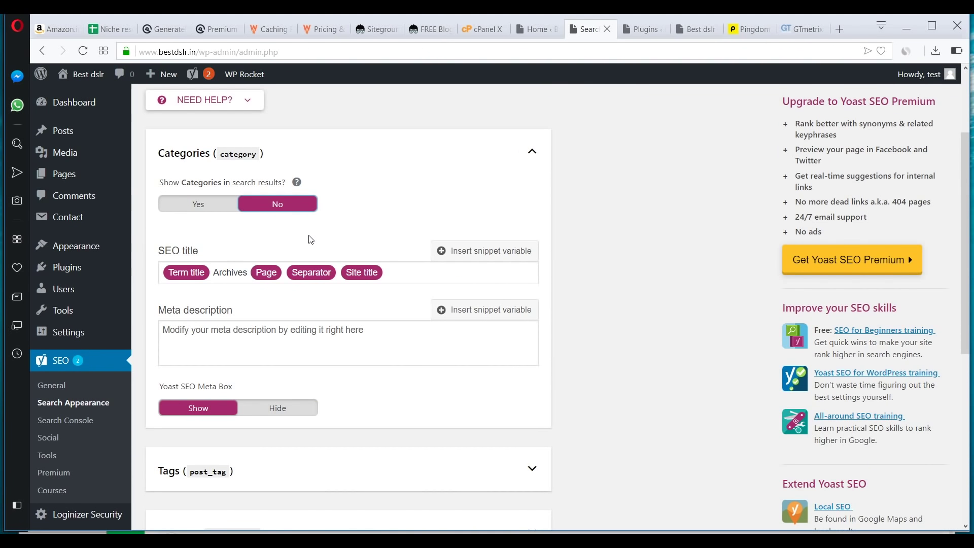
pyautogui.scroll(-5, 307, 305)
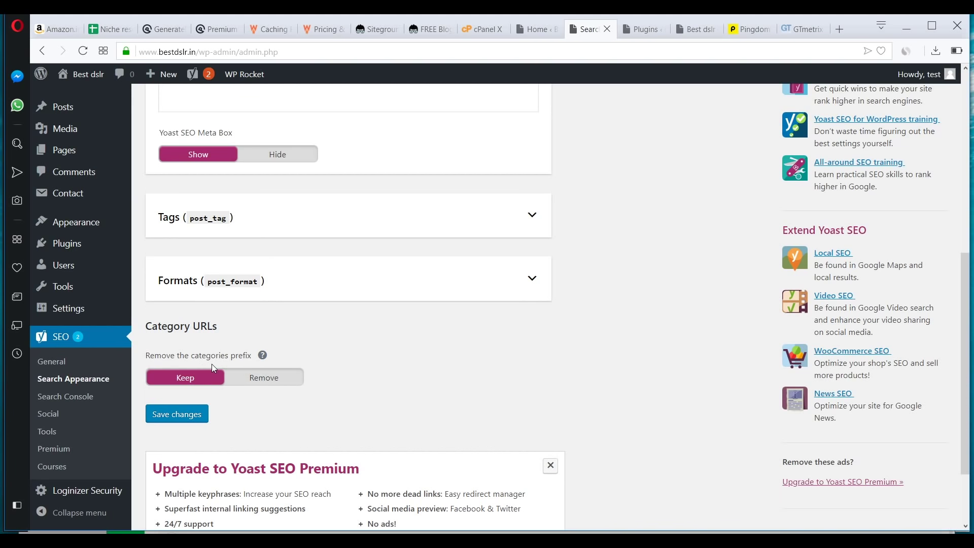
pyautogui.scroll(5, 303, 365)
pyautogui.scroll(-4, 273, 369)
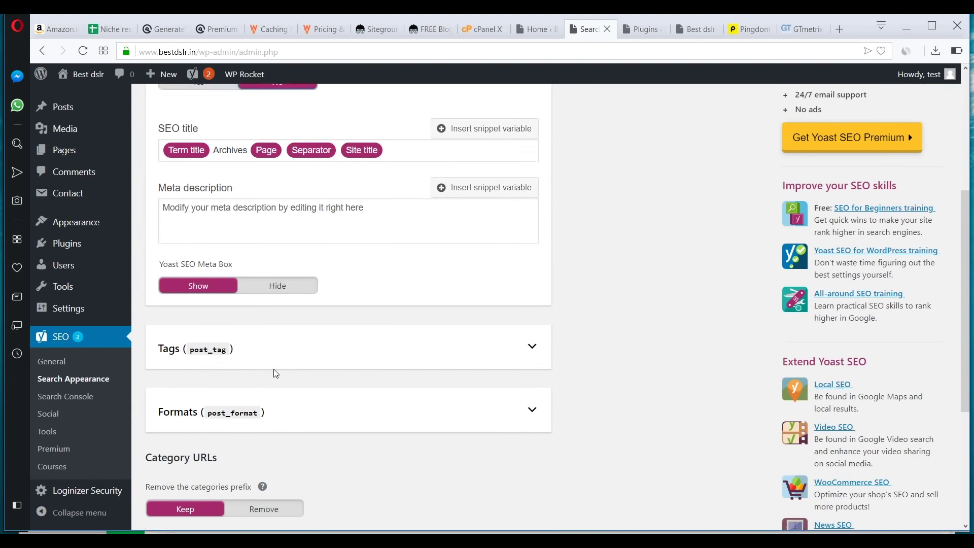
pyautogui.click(185, 477)
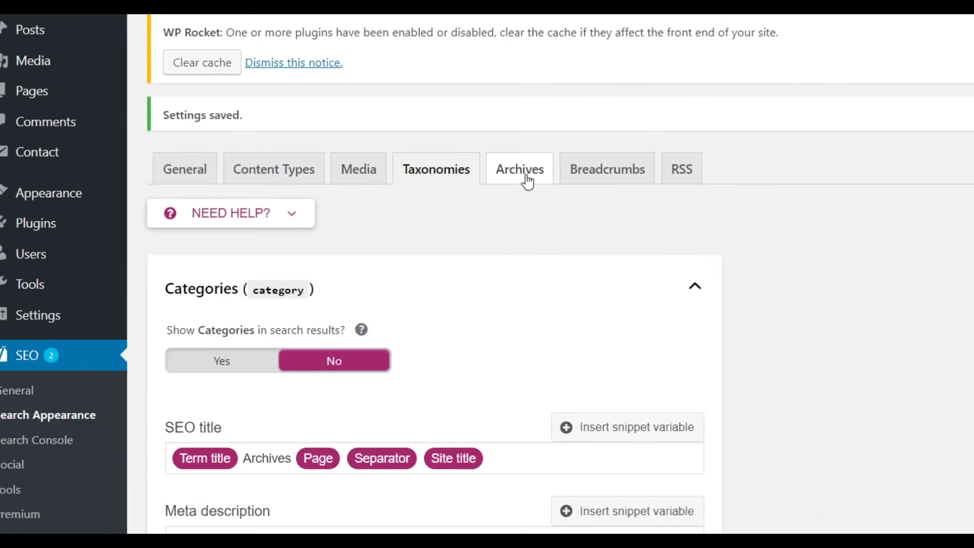
# - Disable Yoast's author and date archives and save the Archives settings
pyautogui.click(408, 219)
pyautogui.scroll(-3, 425, 354)
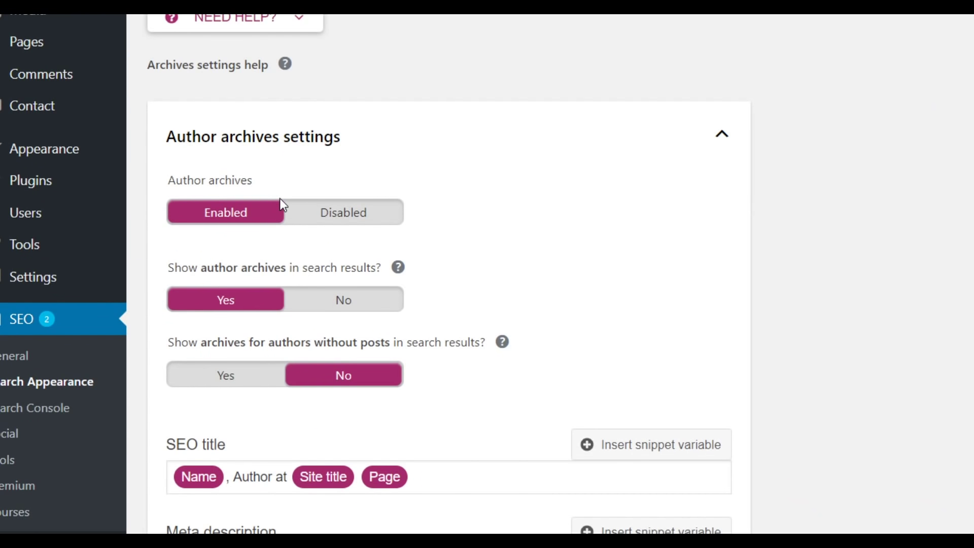
pyautogui.click(380, 217)
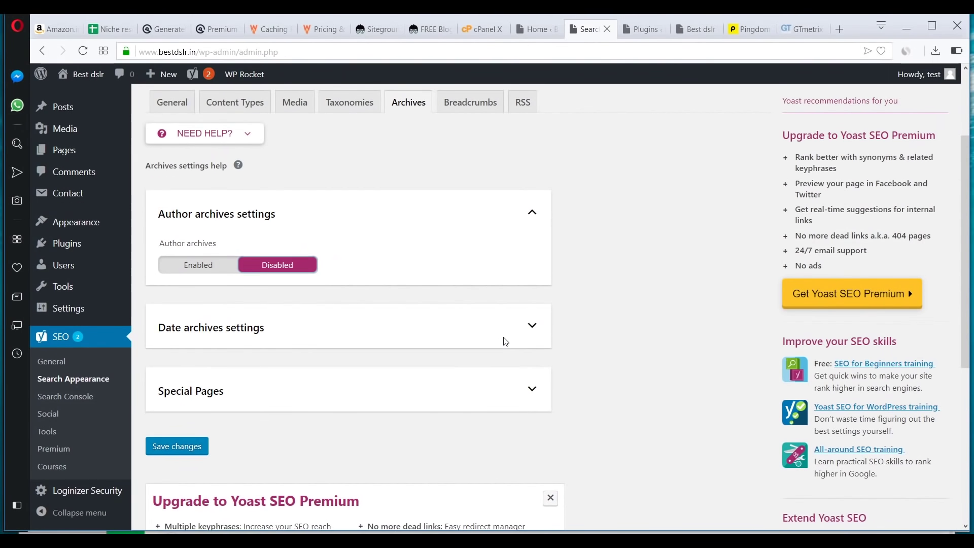
pyautogui.click(688, 311)
pyautogui.scroll(-3, 244, 284)
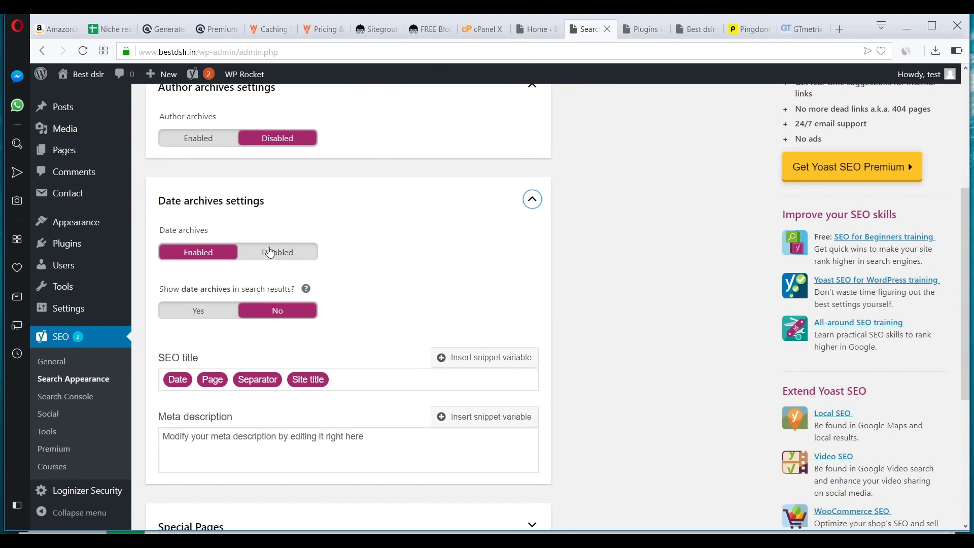
pyautogui.click(270, 252)
pyautogui.scroll(-3, 507, 279)
pyautogui.click(487, 140)
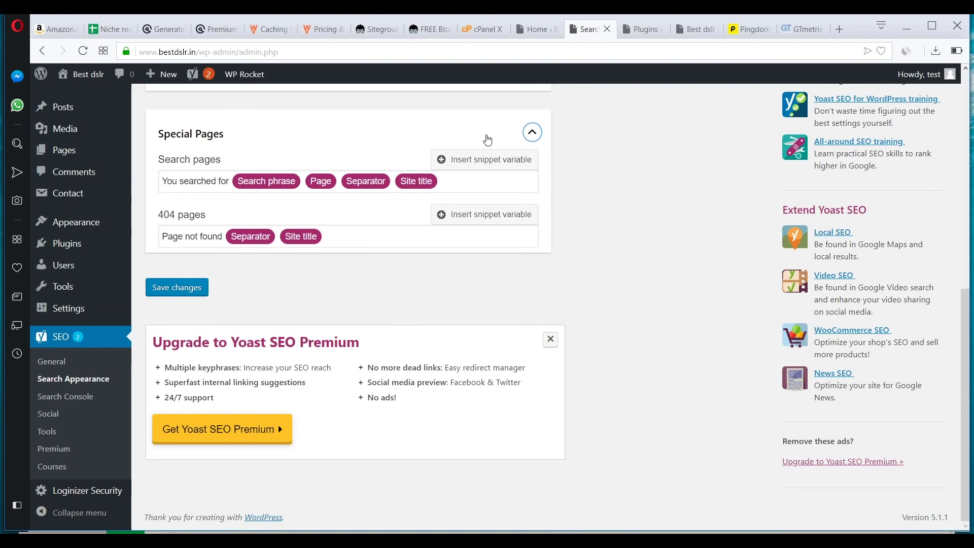
pyautogui.click(178, 287)
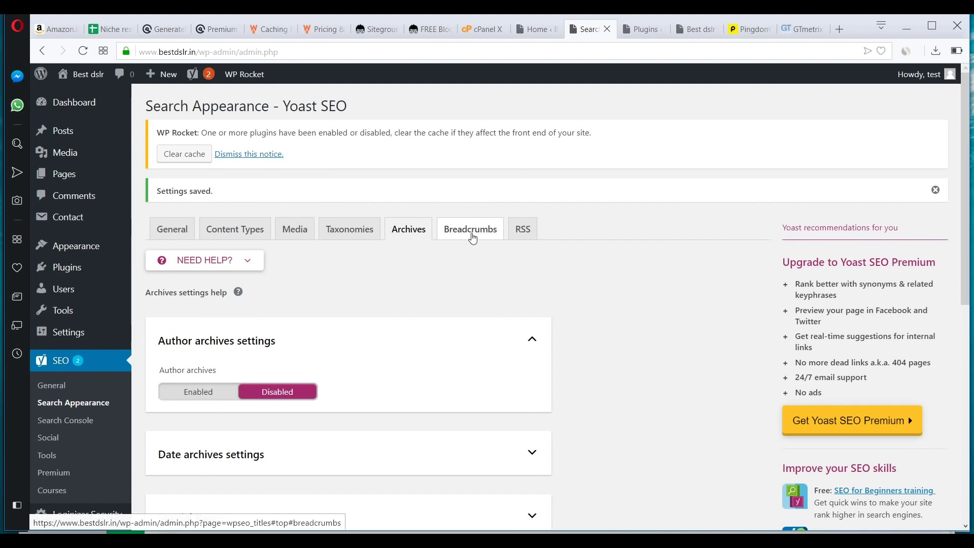
# - Browse the Content Types, Media and Taxonomies tabs, then return to Archives
pyautogui.click(235, 230)
pyautogui.scroll(-1, 458, 345)
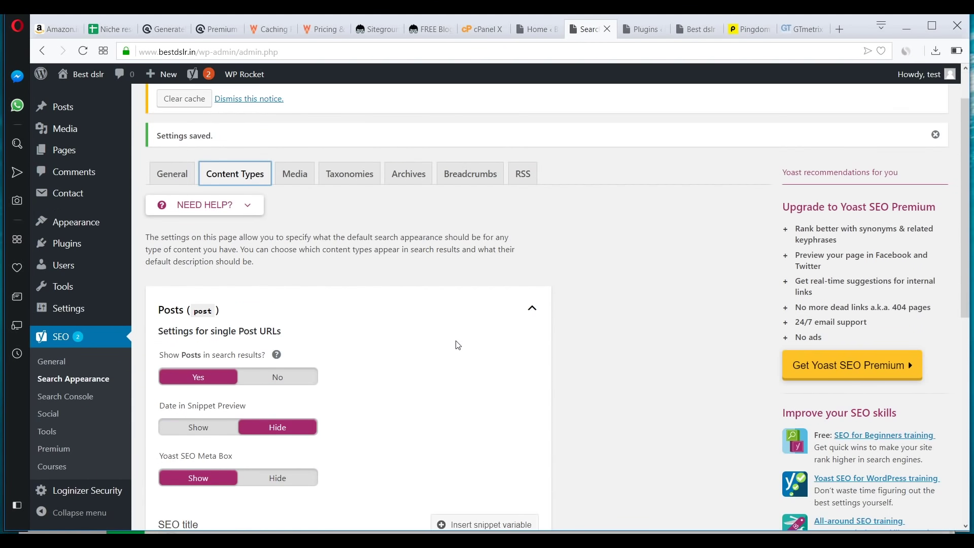
pyautogui.scroll(-5, 458, 345)
pyautogui.scroll(6, 458, 345)
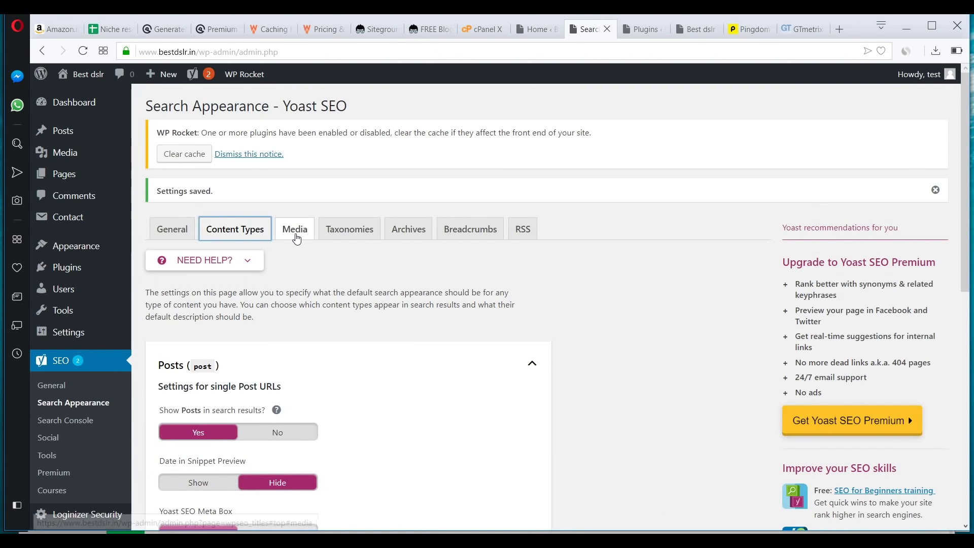
pyautogui.click(297, 237)
pyautogui.click(341, 238)
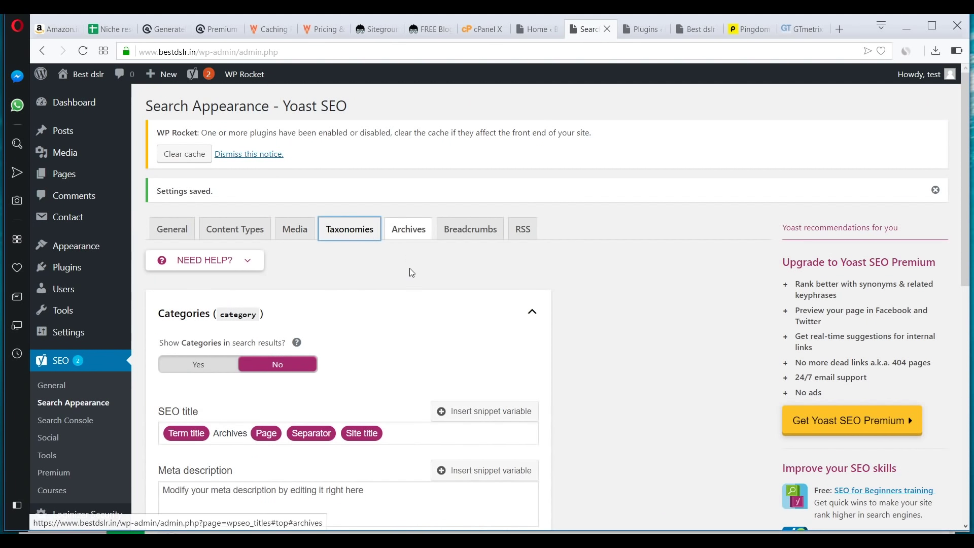
pyautogui.click(414, 236)
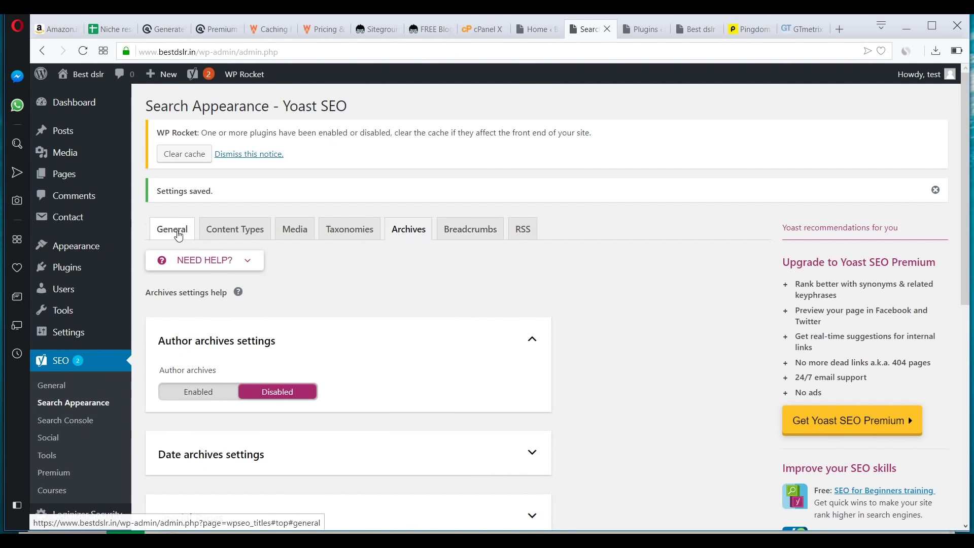
# - Look through the General search appearance tab, then view Yoast's Search Console page
pyautogui.click(178, 235)
pyautogui.scroll(-5, 501, 331)
pyautogui.scroll(-2, 325, 380)
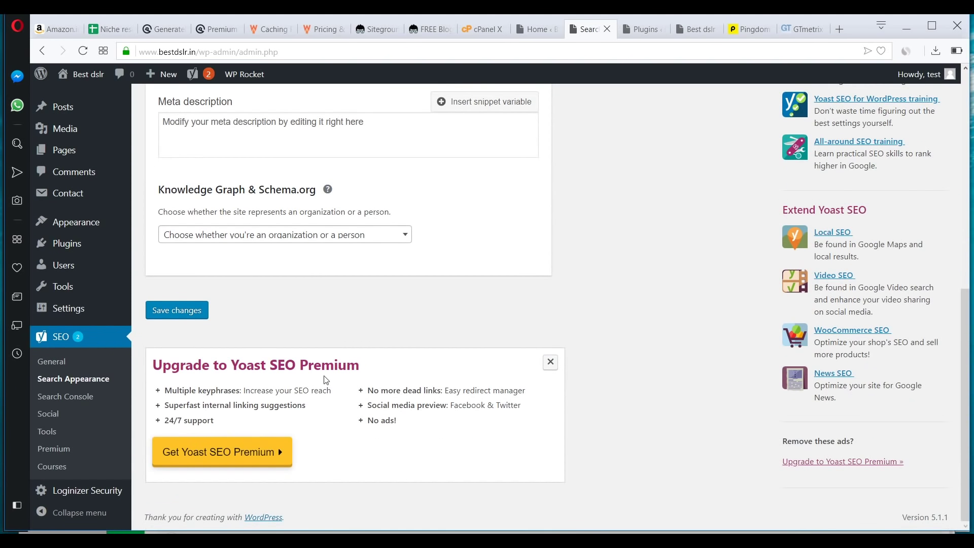
pyautogui.click(84, 400)
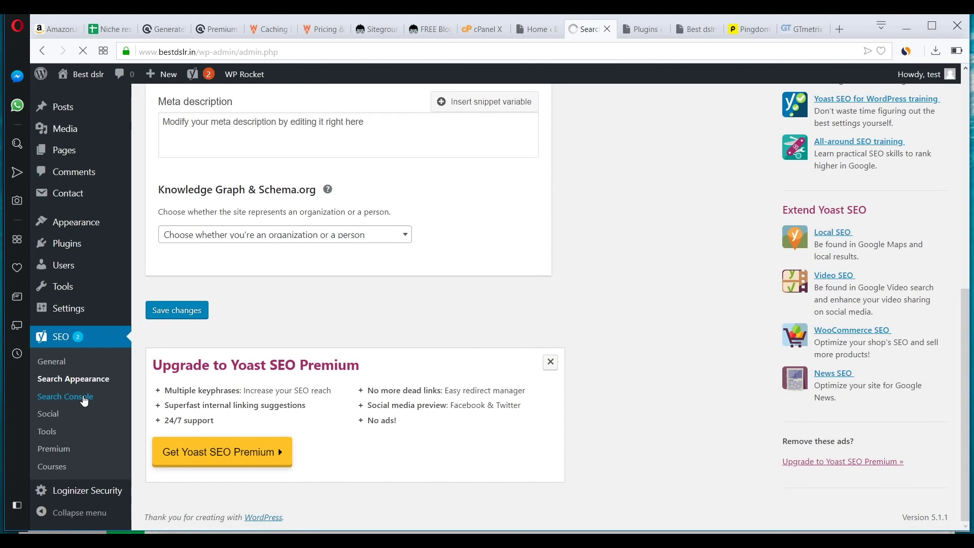
pyautogui.scroll(-4, 66, 466)
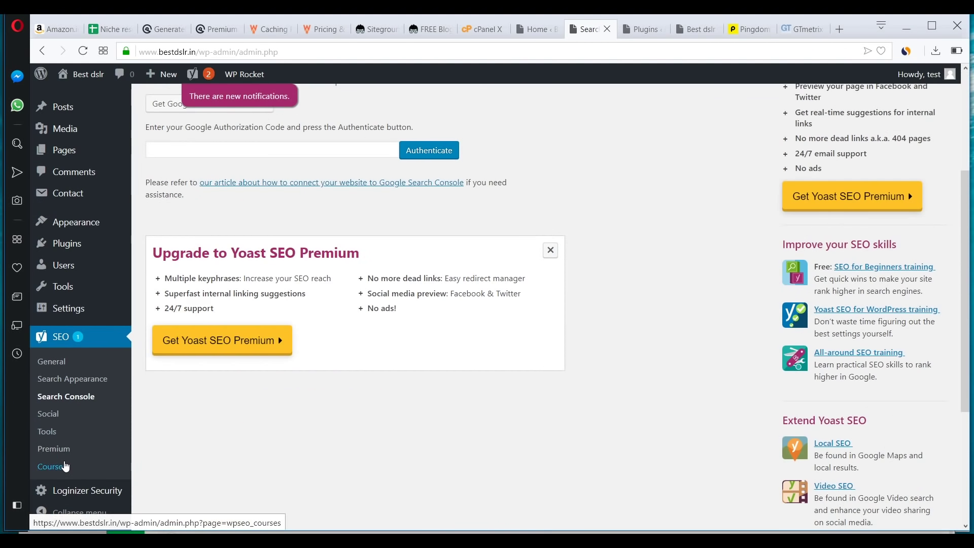
pyautogui.scroll(4, 65, 466)
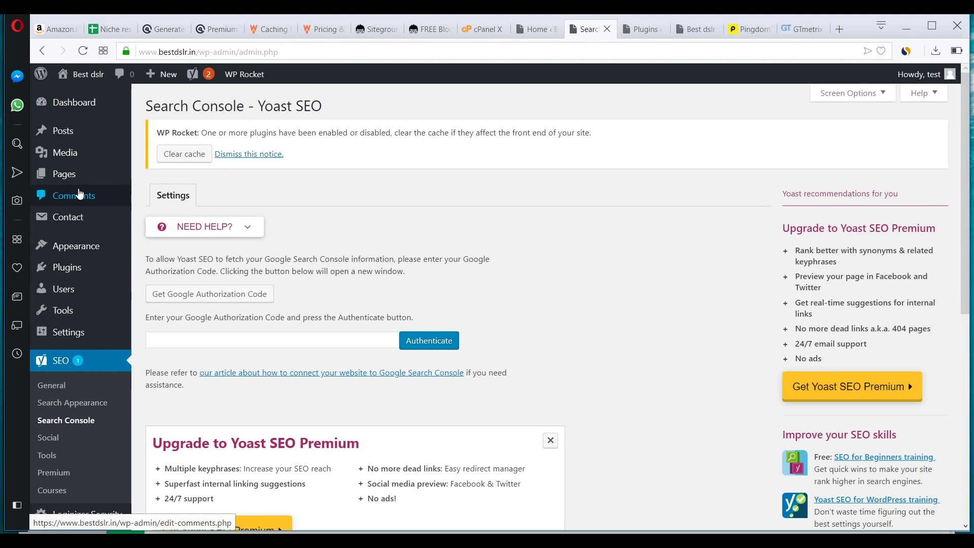
# - In the Customizer, go to Widgets > Footer Bar and list the widgets available to add
pyautogui.click(78, 179)
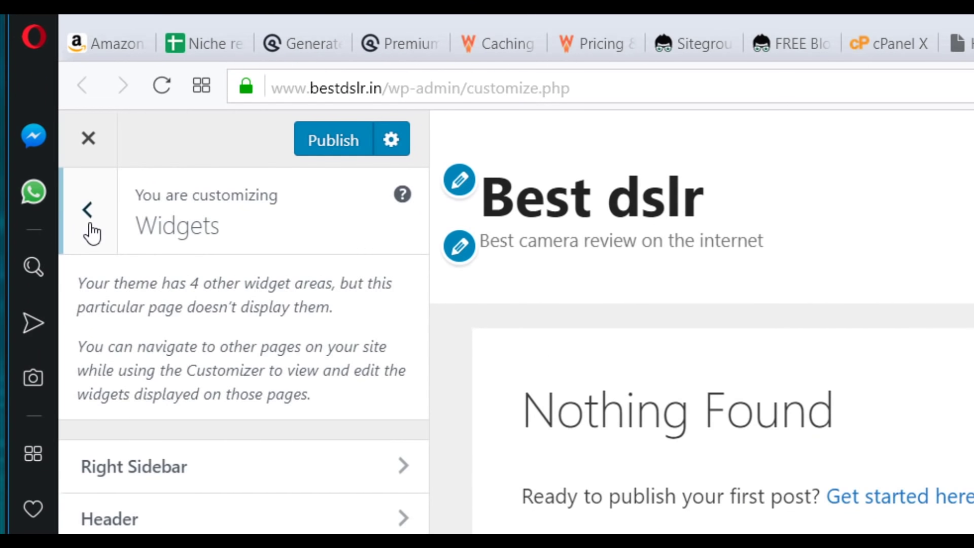
pyautogui.click(82, 201)
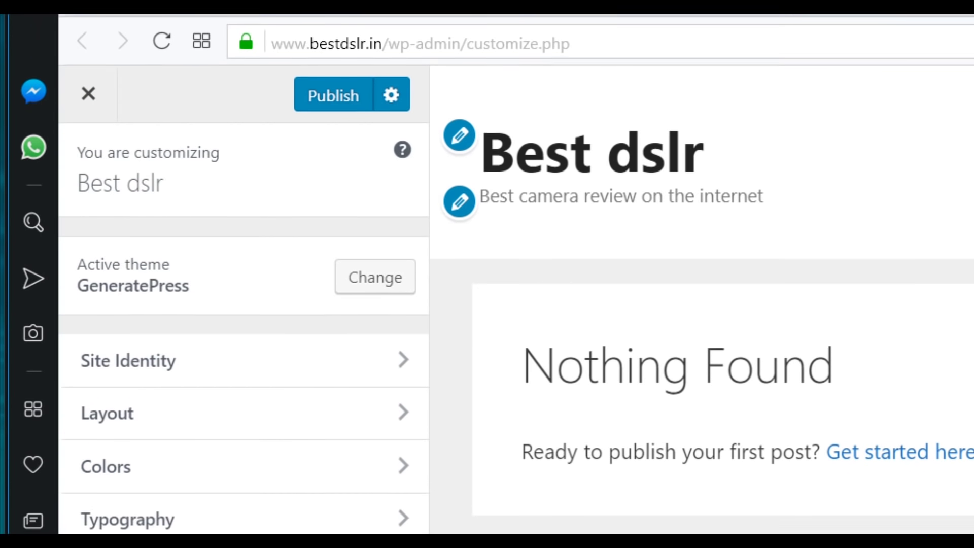
pyautogui.click(170, 528)
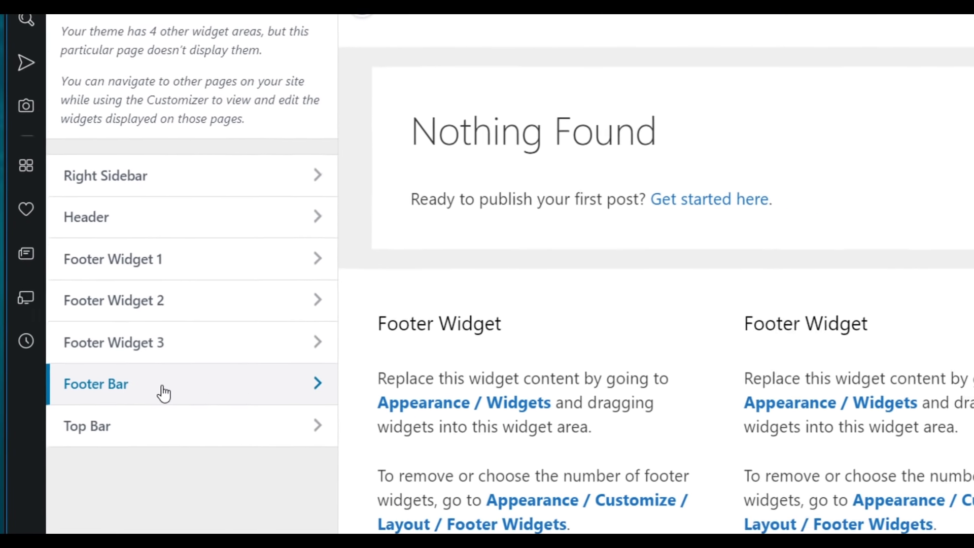
pyautogui.click(203, 490)
pyautogui.click(263, 41)
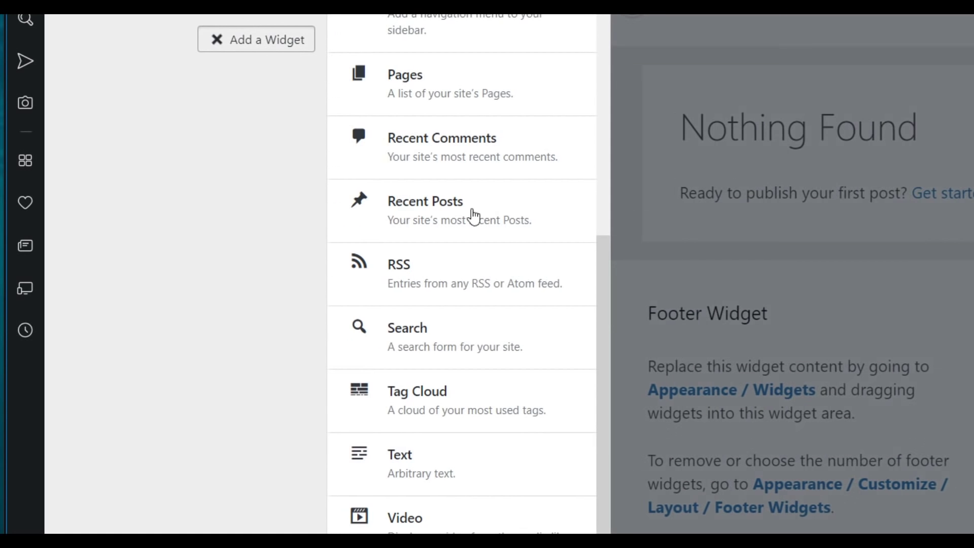
# - Add a Text widget to the Footer Bar containing the pasted Amazon affiliate disclosure
pyautogui.click(435, 469)
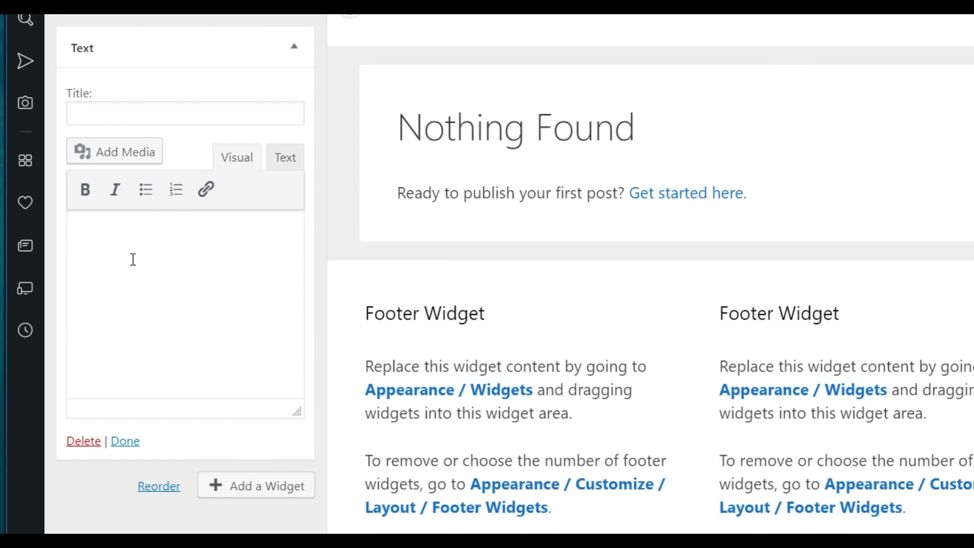
pyautogui.hotkey('ctrl', 'v')
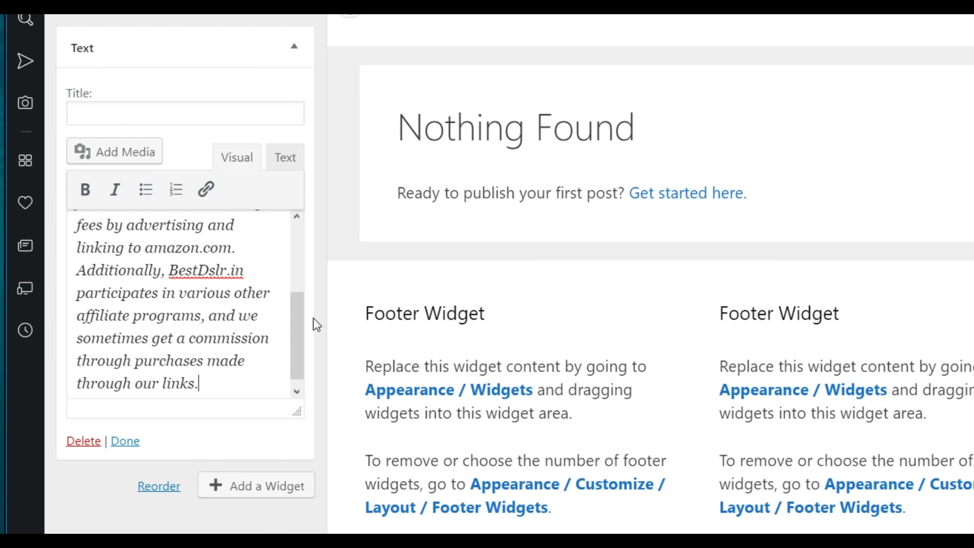
pyautogui.moveTo(303, 329); pyautogui.dragTo(297, 239)
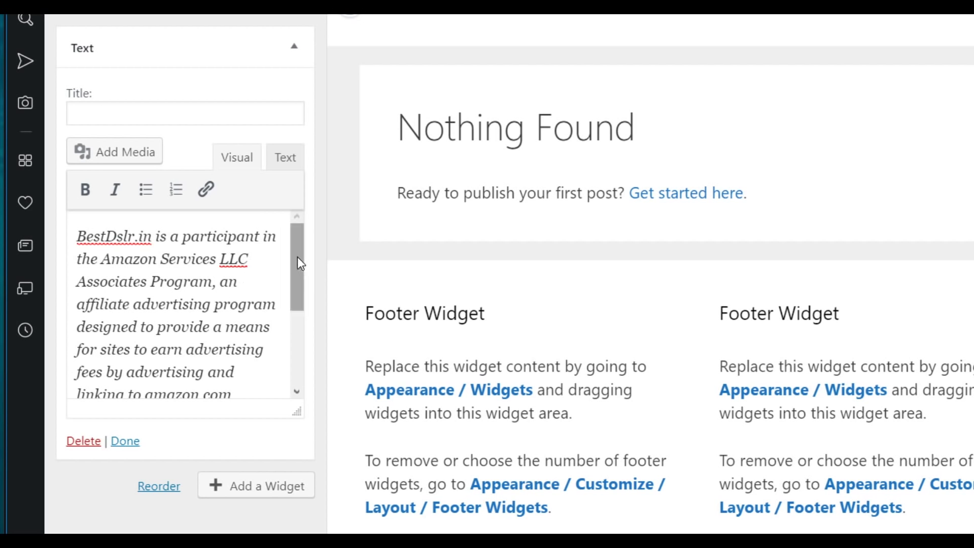
pyautogui.moveTo(297, 256); pyautogui.dragTo(289, 353)
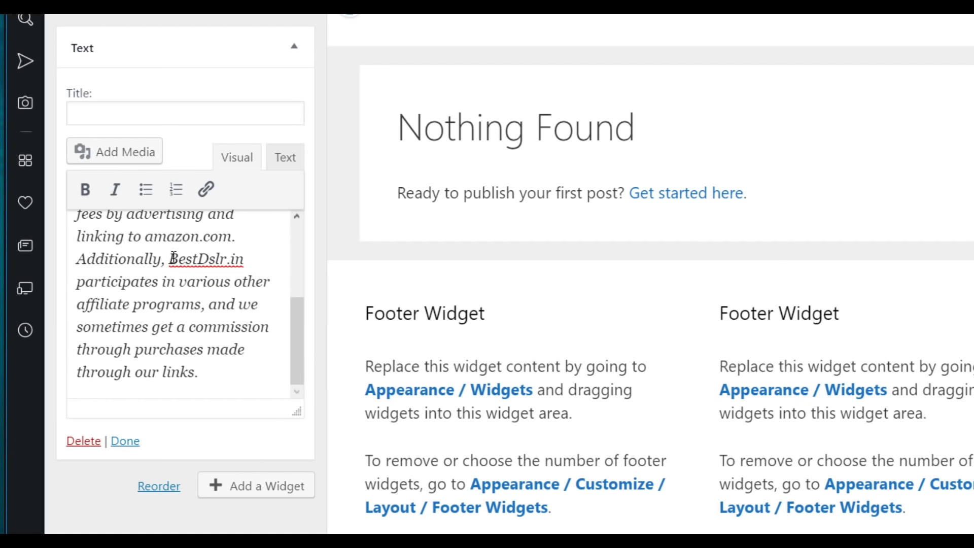
pyautogui.moveTo(171, 259); pyautogui.dragTo(245, 253)
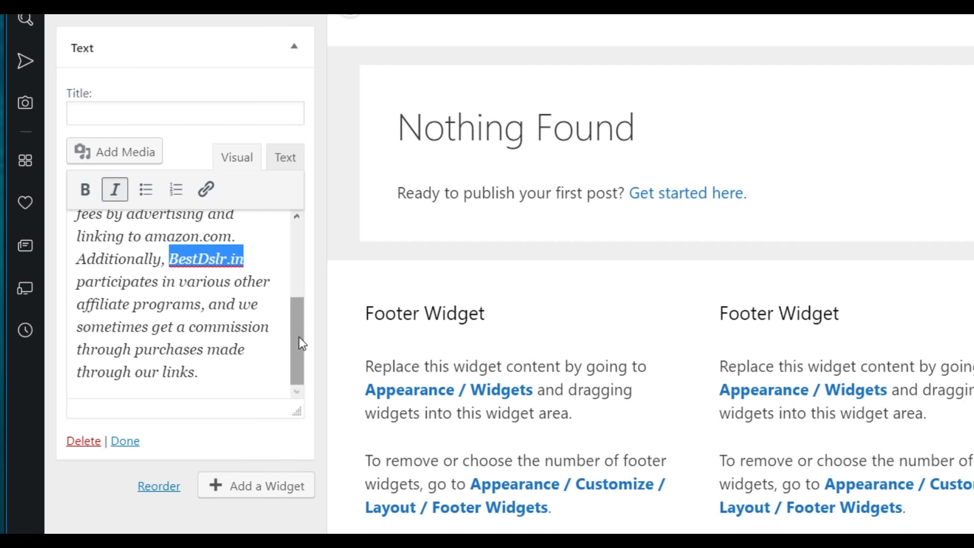
# - Review the disclosure text widget and publish the Customizer changes
pyautogui.moveTo(299, 341); pyautogui.dragTo(298, 226)
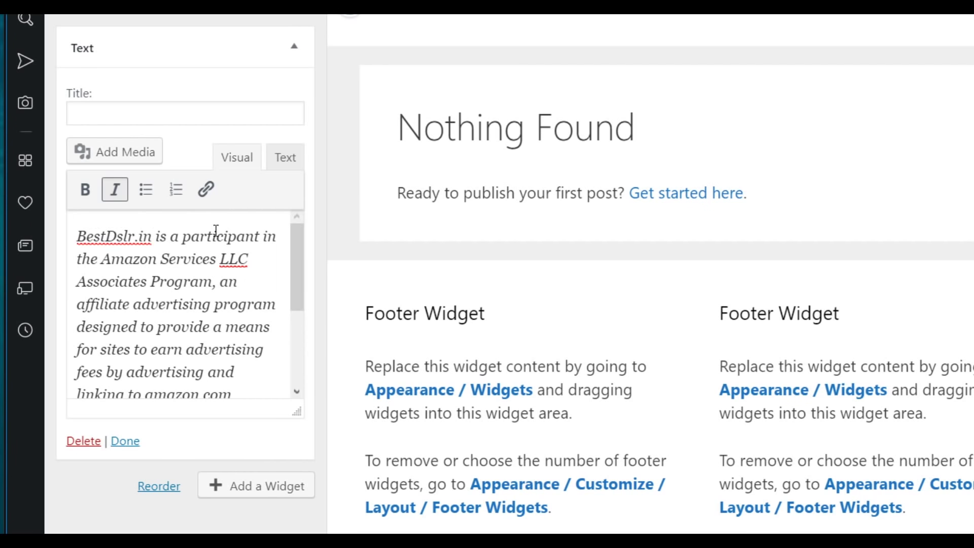
pyautogui.scroll(-3, 303, 300)
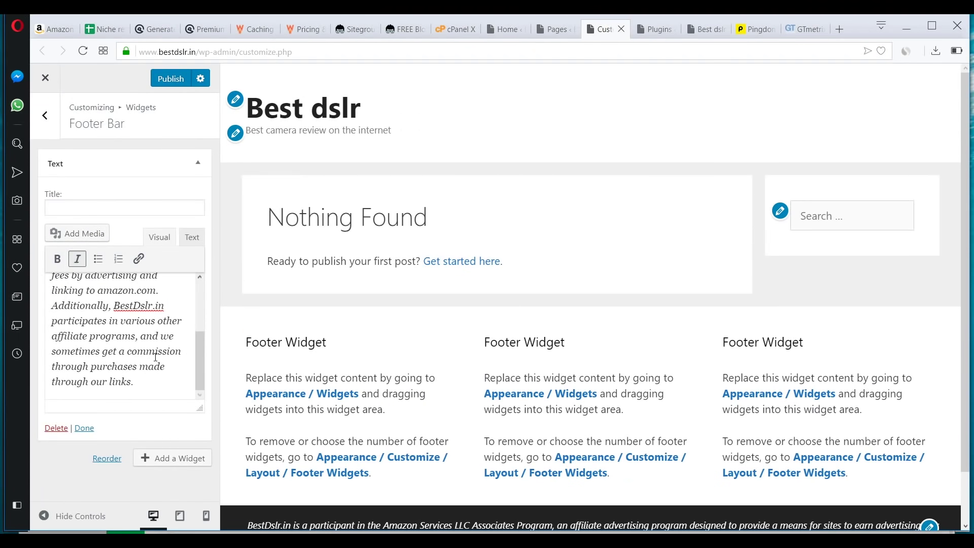
pyautogui.moveTo(199, 354); pyautogui.dragTo(202, 289)
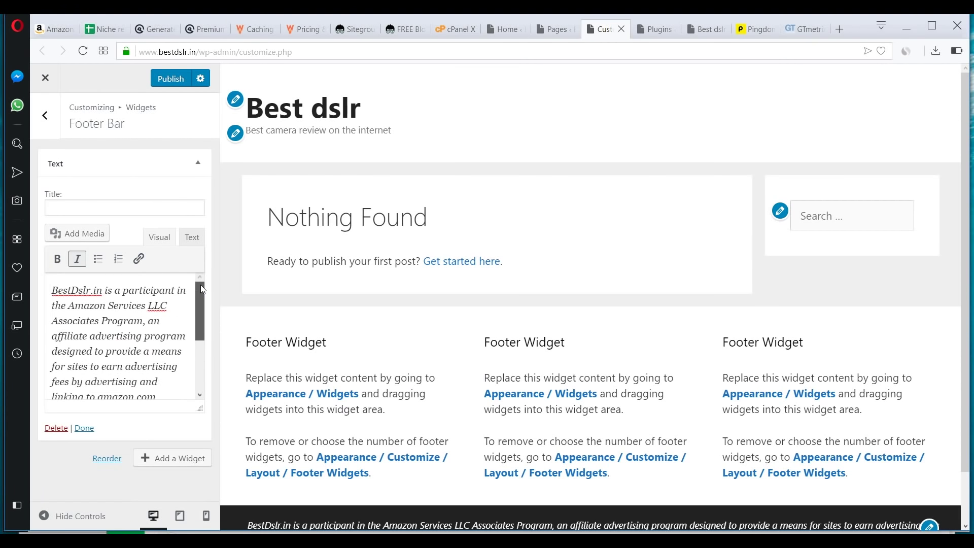
pyautogui.scroll(-3, 198, 309)
pyautogui.scroll(3, 190, 307)
pyautogui.scroll(-1, 380, 518)
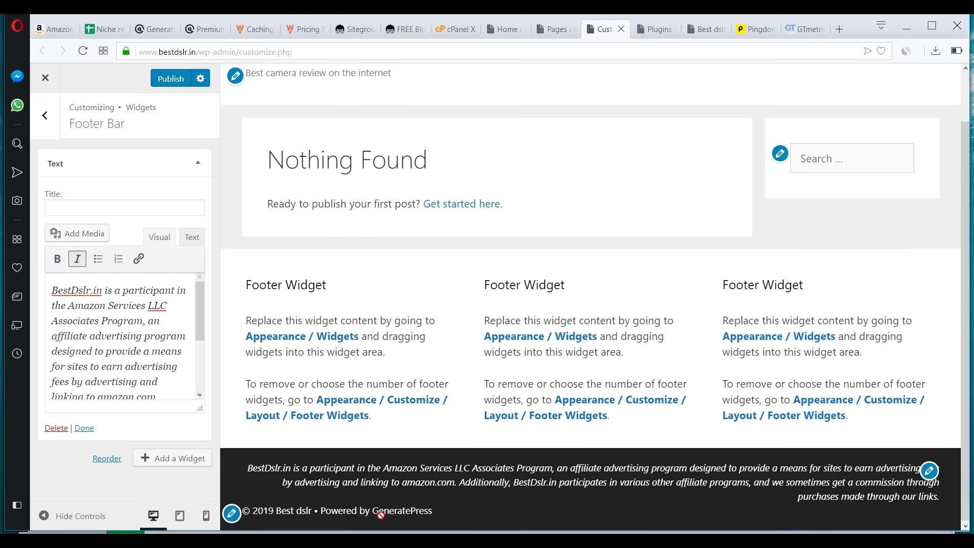
pyautogui.keyDown('shift'); pyautogui.click(435, 469); pyautogui.keyUp('shift')
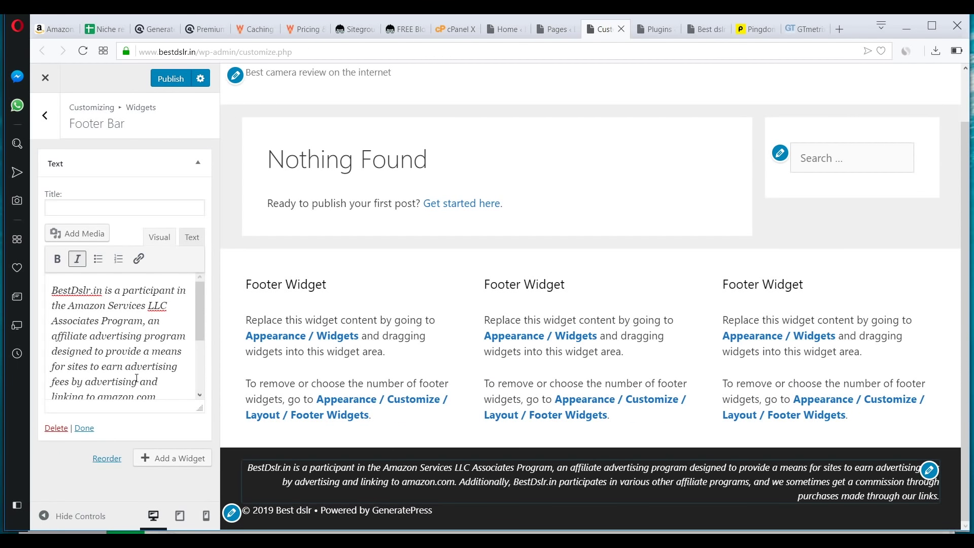
pyautogui.click(170, 78)
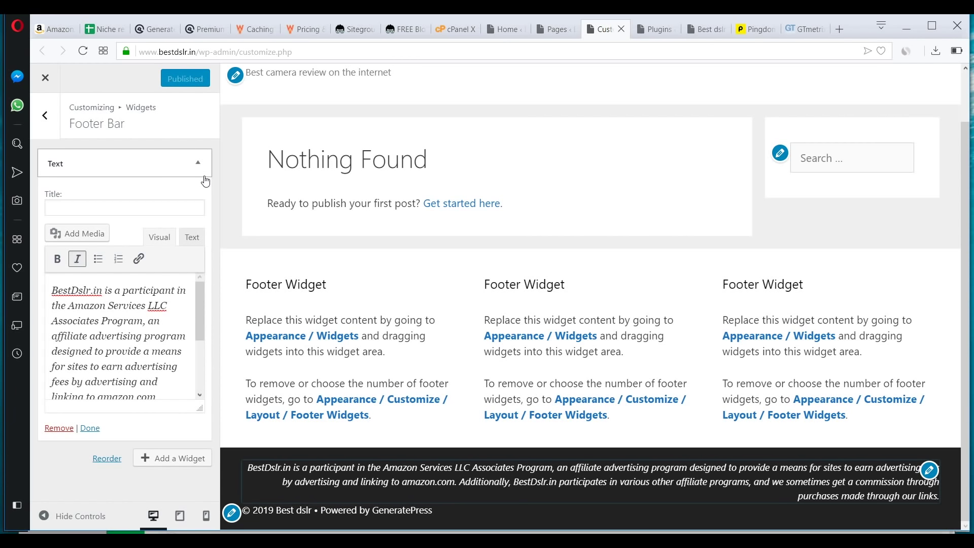
# - Open extra new-page editors from Pages and title the first page 'About'
pyautogui.hotkey('ctrl', 'shift', 'Tab')
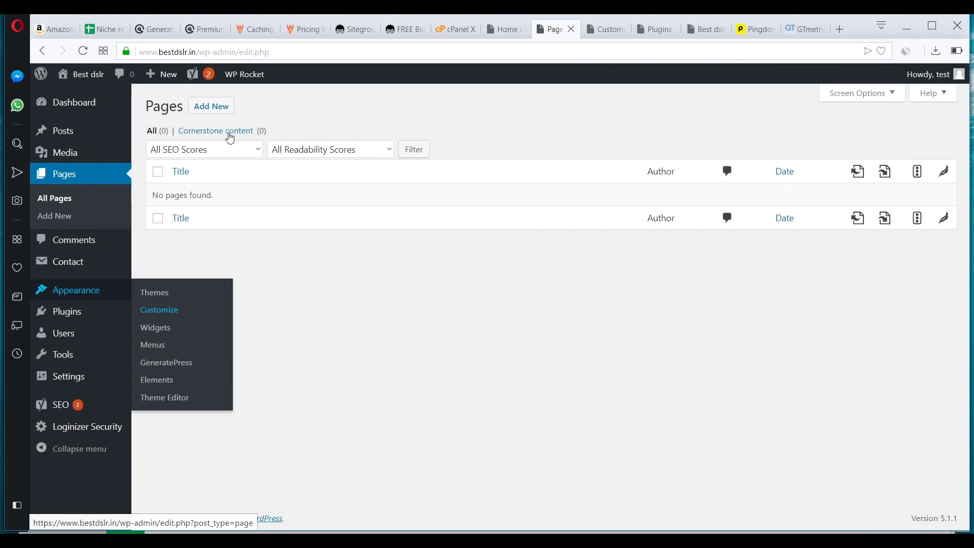
pyautogui.middleClick(222, 108)
pyautogui.middleClick(221, 108)
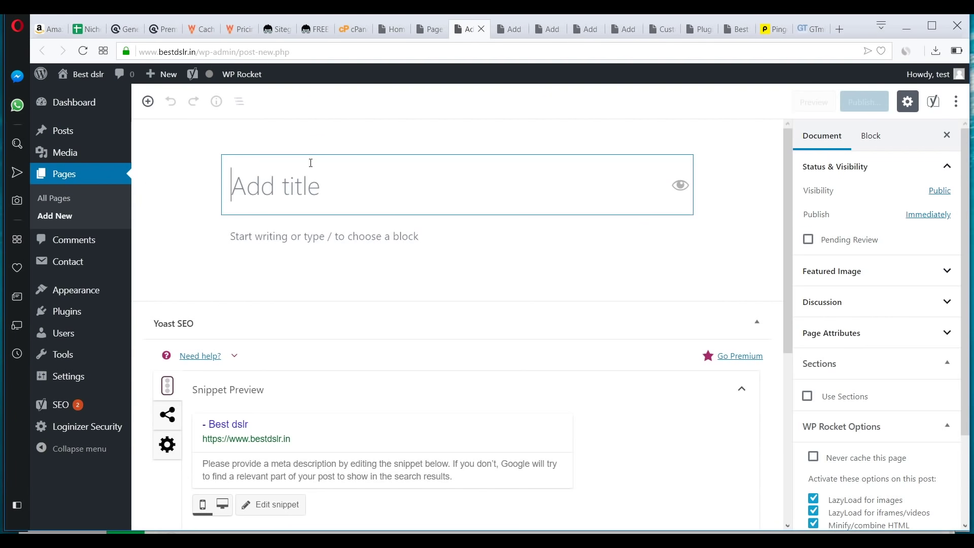
pyautogui.write('About')
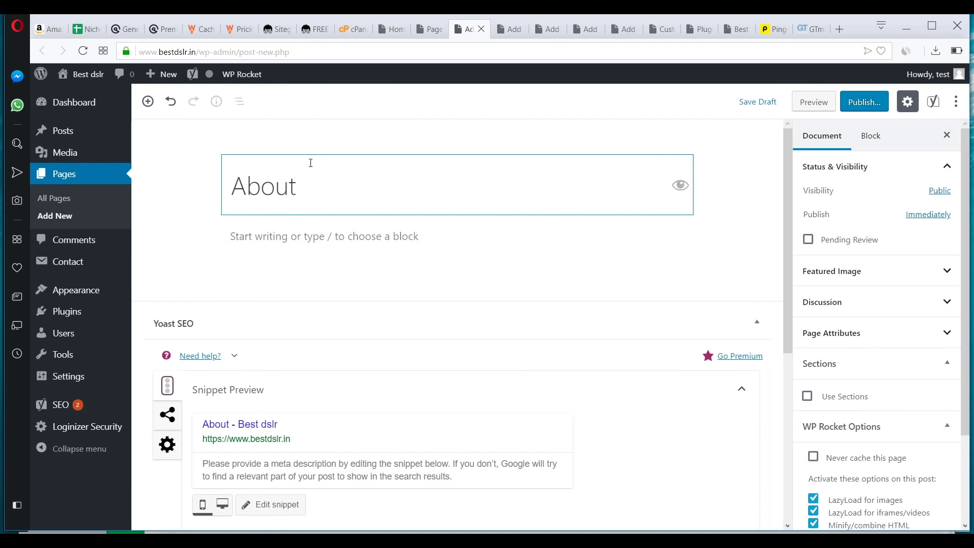
pyautogui.write(' Bes')
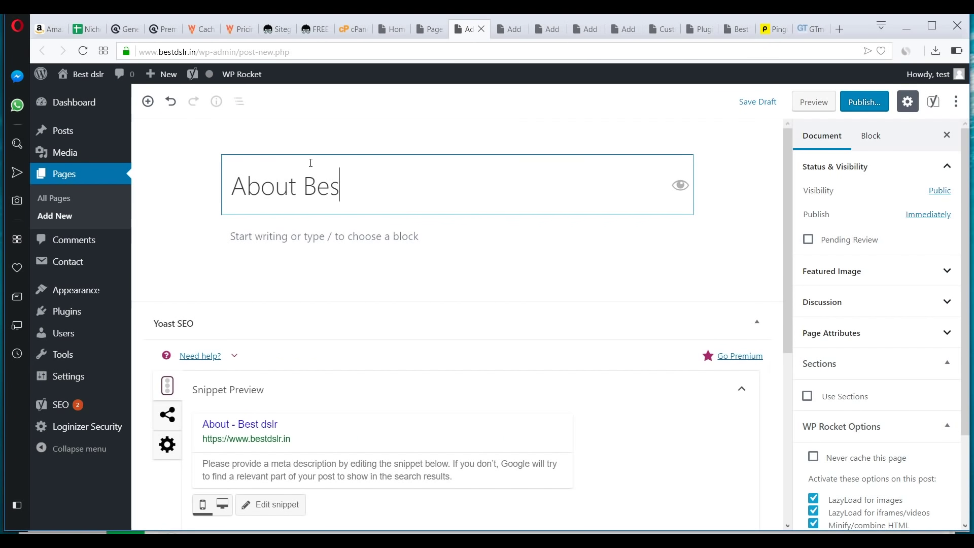
pyautogui.write('tdslr.in')
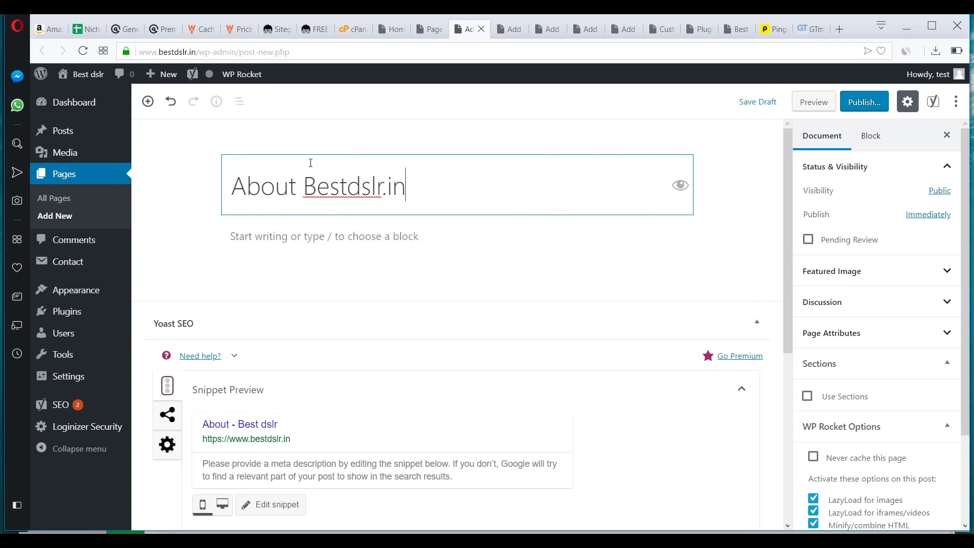
pyautogui.press('BackSpace')
pyautogui.press('BackSpace')
pyautogui.press('BackSpace')
pyautogui.press('BackSpace')
pyautogui.press('BackSpace')
pyautogui.press('BackSpace')
pyautogui.press('BackSpace')
pyautogui.press('BackSpace')
pyautogui.press('BackSpace')
pyautogui.press('BackSpace')
pyautogui.press('BackSpace')
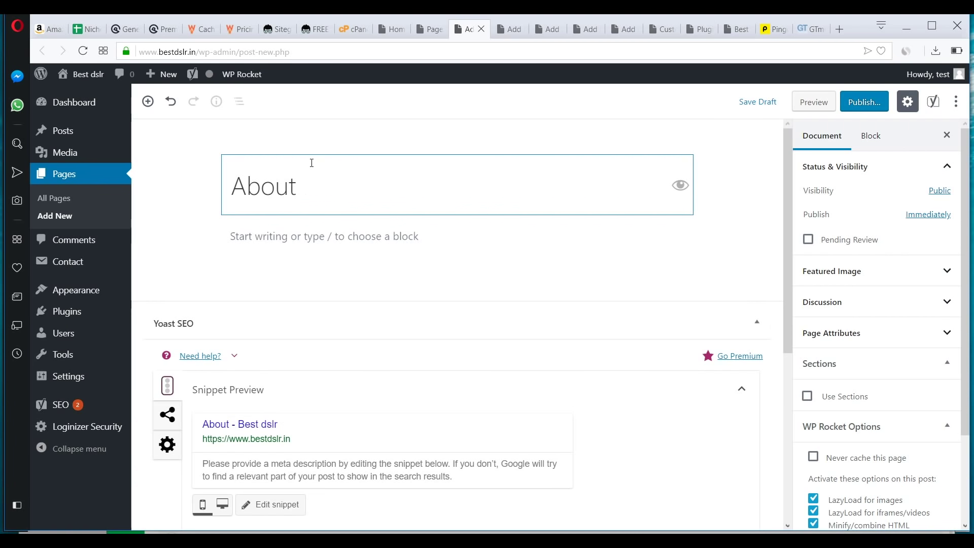
pyautogui.click(303, 237)
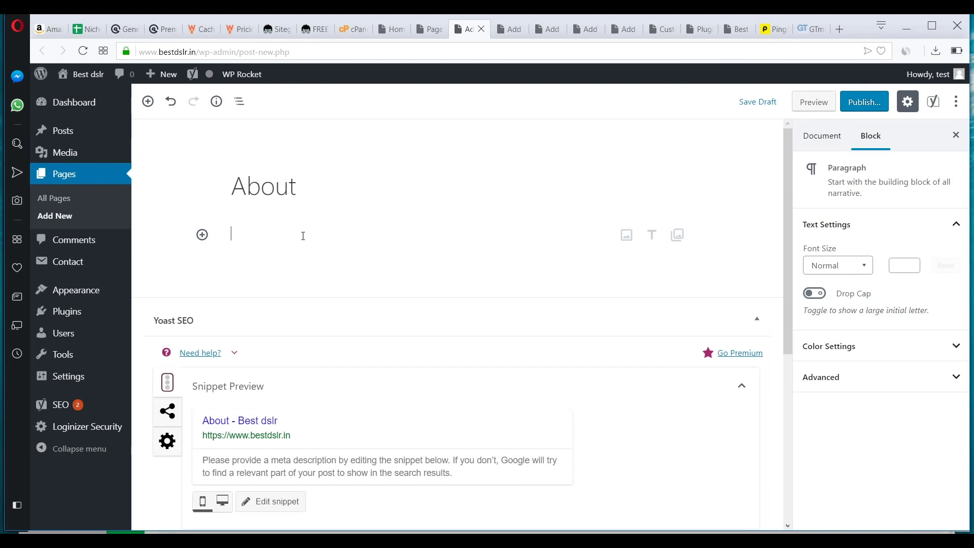
# - Title the next three new pages 'terms of service', 'privacy policy' and 'disclaimer'
pyautogui.click(501, 33)
pyautogui.write('ter')
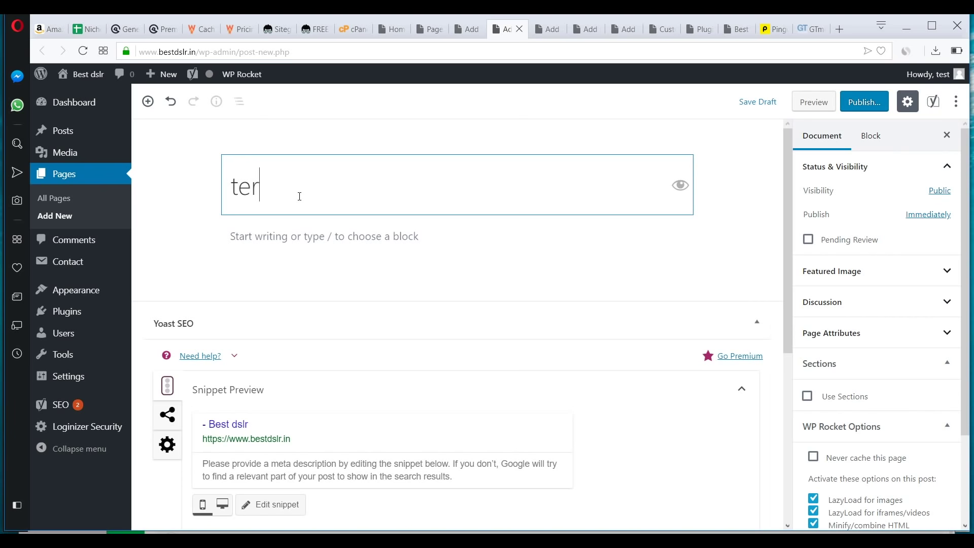
pyautogui.write('ms of se')
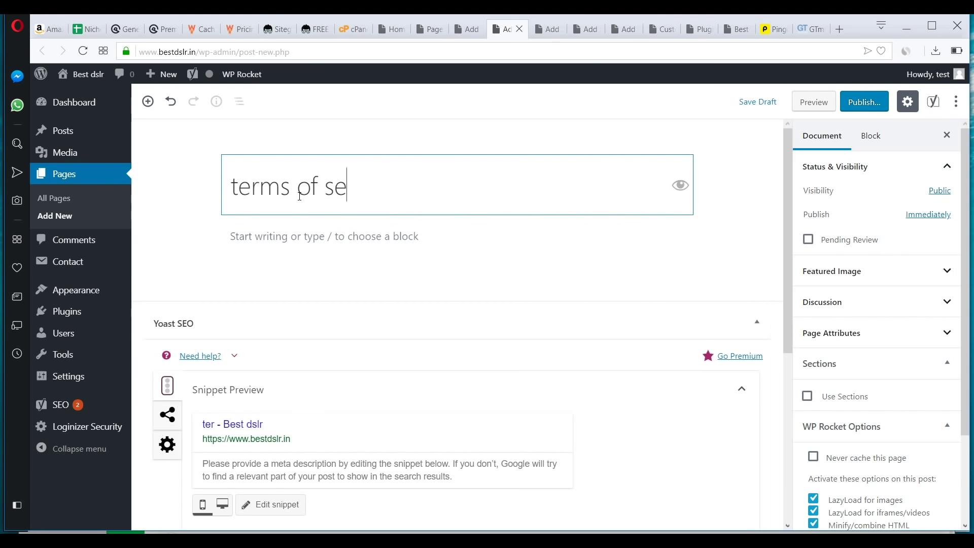
pyautogui.click(545, 30)
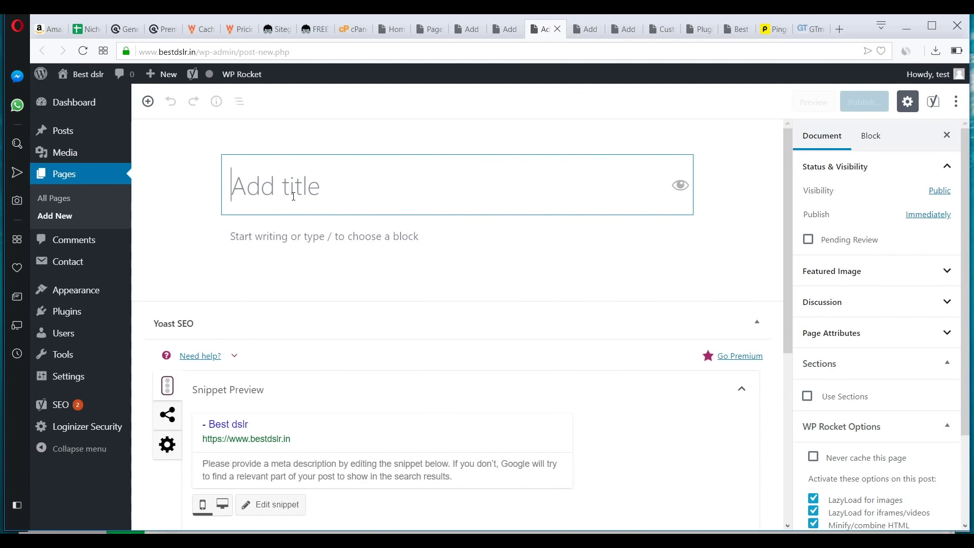
pyautogui.write('privacy policy')
pyautogui.hotkey('ctrl', 'Tab')
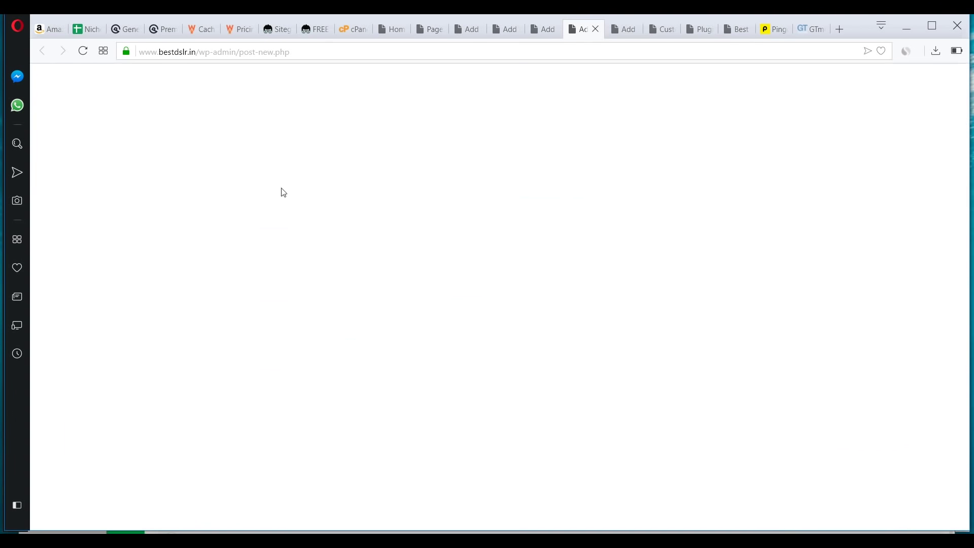
pyautogui.write('disclaimer')
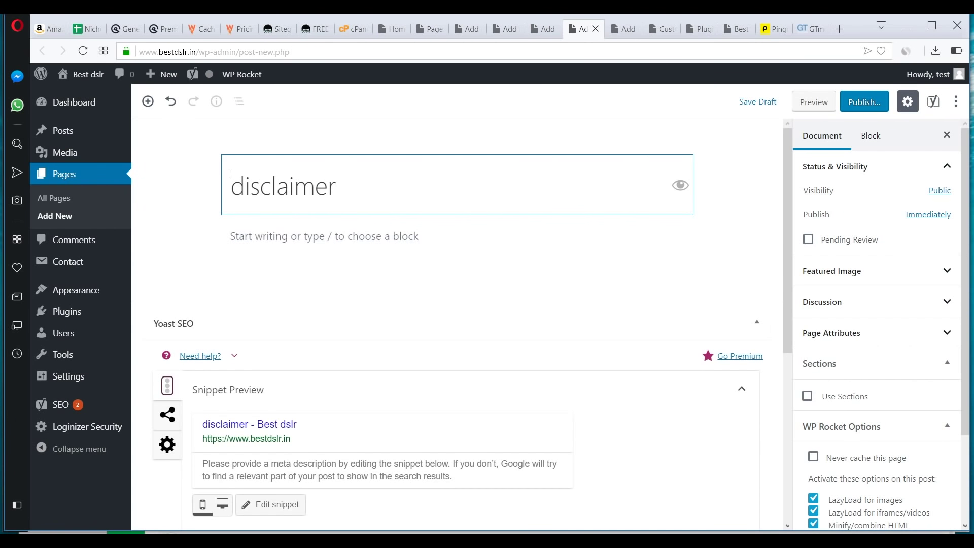
# - Check the published footer disclosure, then begin the disclaimer page's body
pyautogui.click(678, 35)
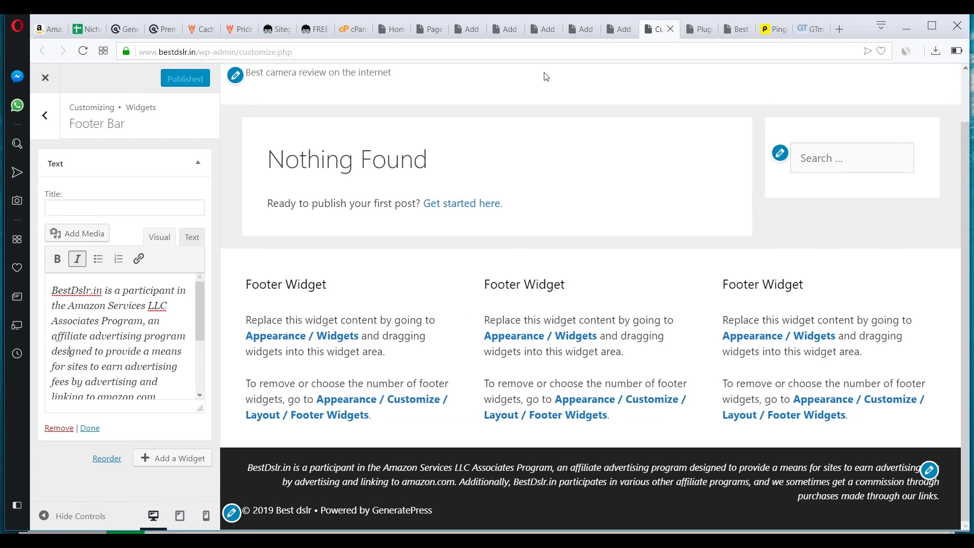
pyautogui.click(581, 29)
pyautogui.click(309, 247)
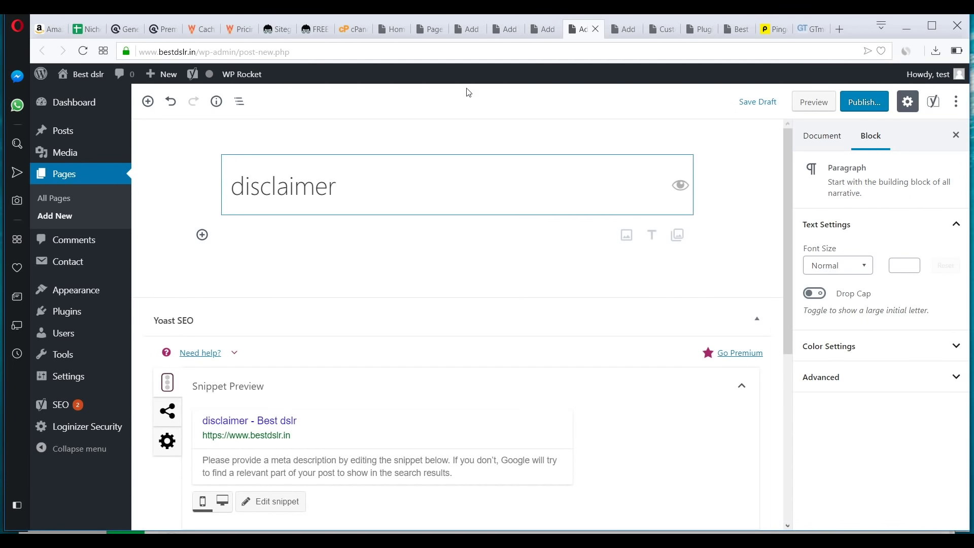
# - Review the About, terms, privacy and disclaimer tabs and compare with the footer disclosure
pyautogui.click(465, 29)
pyautogui.click(511, 34)
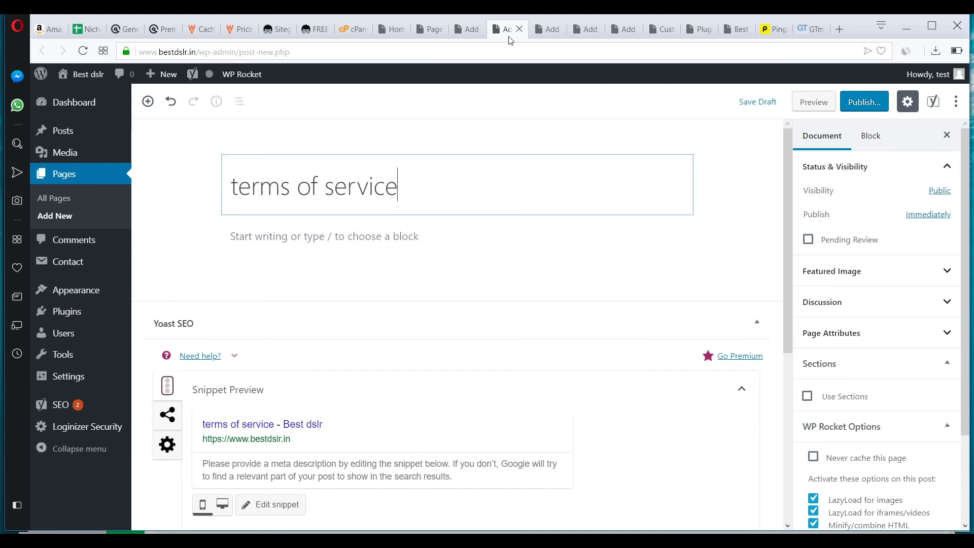
pyautogui.click(548, 31)
pyautogui.click(502, 33)
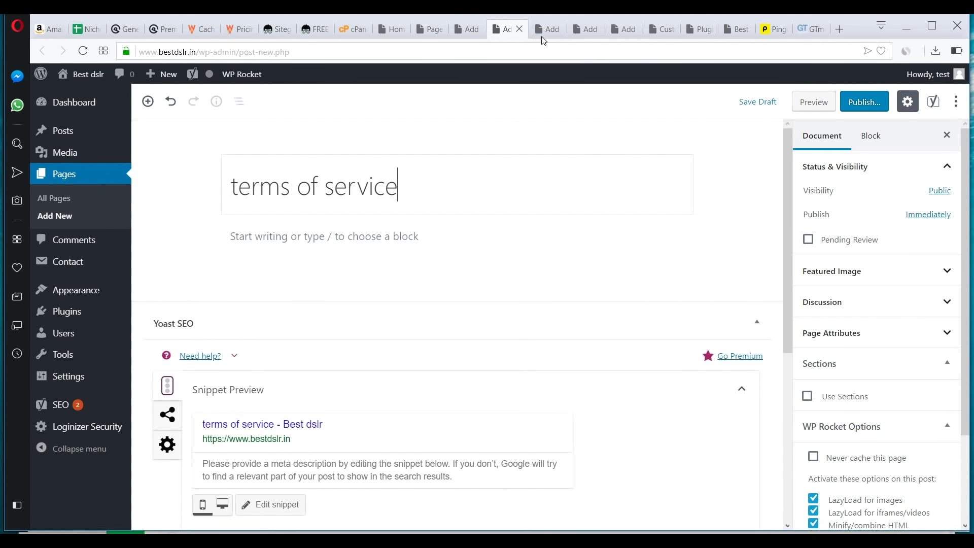
pyautogui.click(544, 30)
pyautogui.click(581, 31)
pyautogui.click(312, 233)
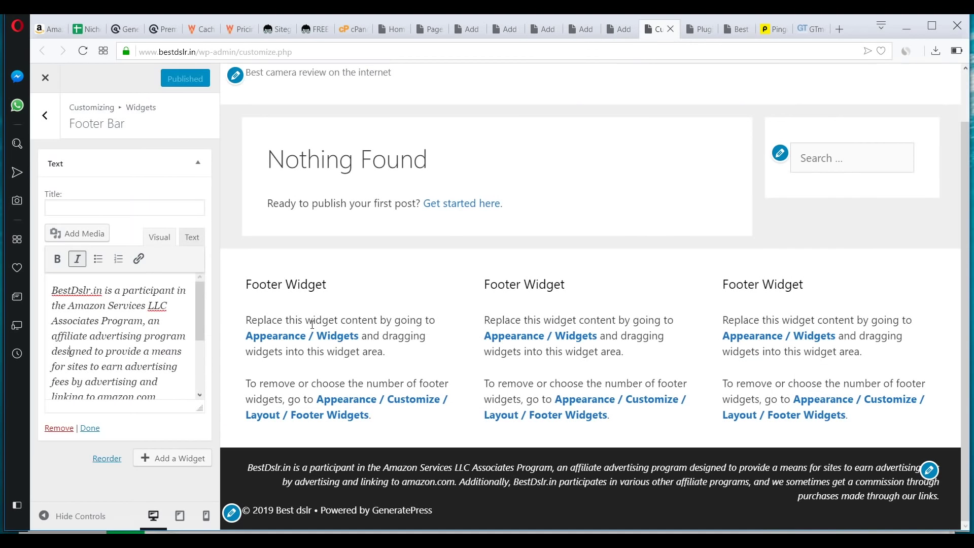
pyautogui.click(660, 29)
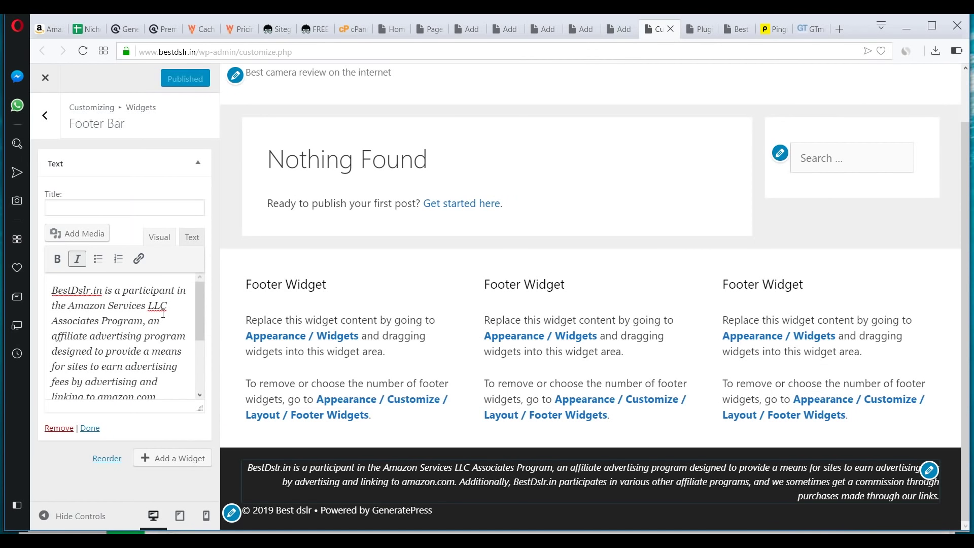
pyautogui.click(580, 29)
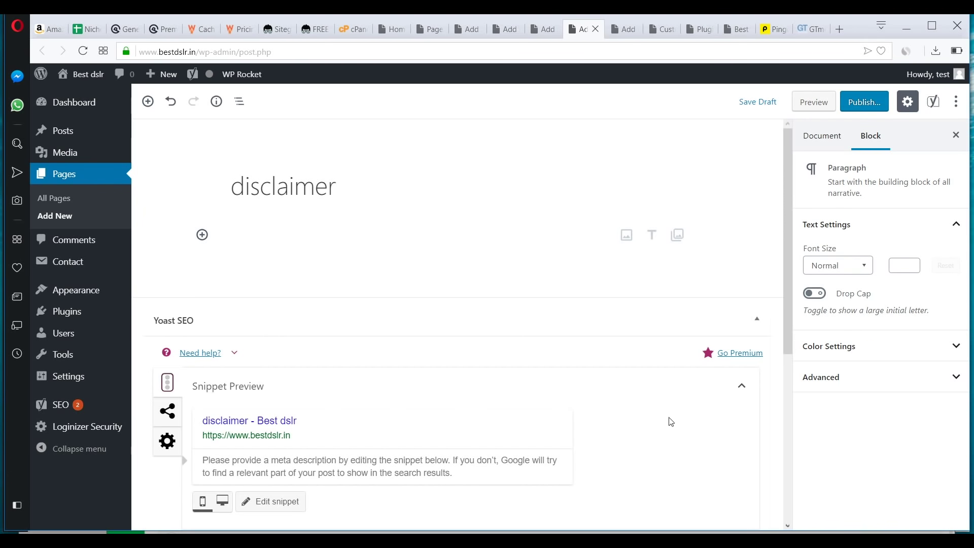
# - Create a menu named 'Top meu', then enter 'DSLR' as a new post category name
pyautogui.moveTo(113, 333)
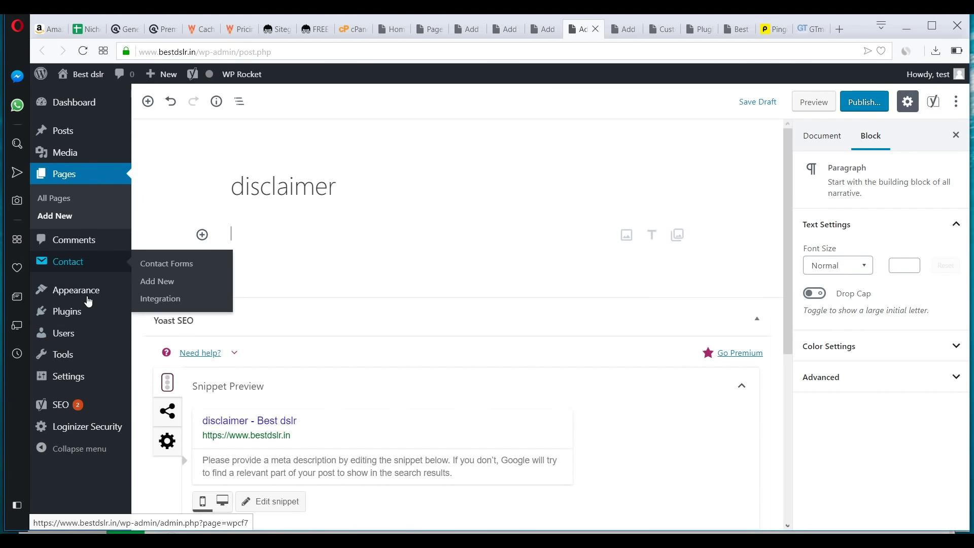
pyautogui.moveTo(87, 300)
pyautogui.click(149, 350)
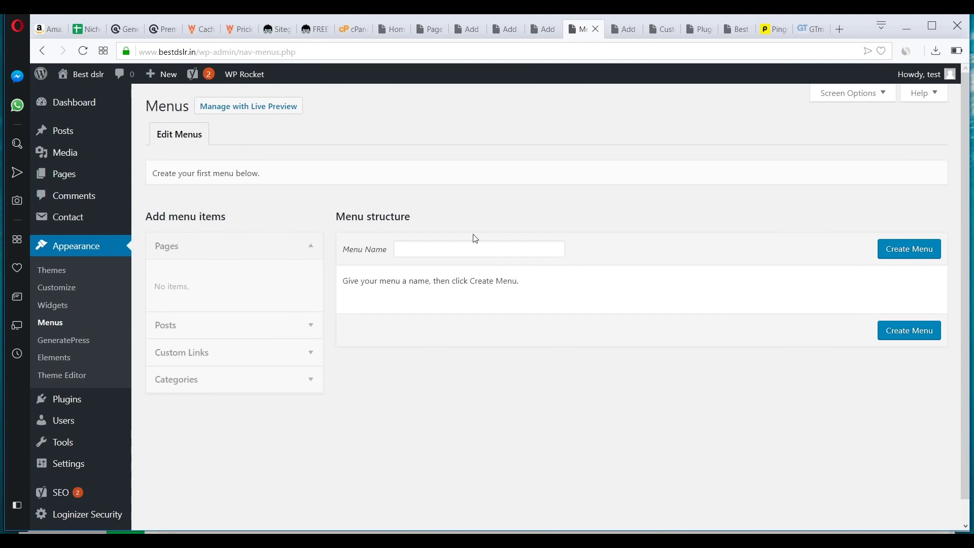
pyautogui.click(415, 251)
pyautogui.write('Top meu')
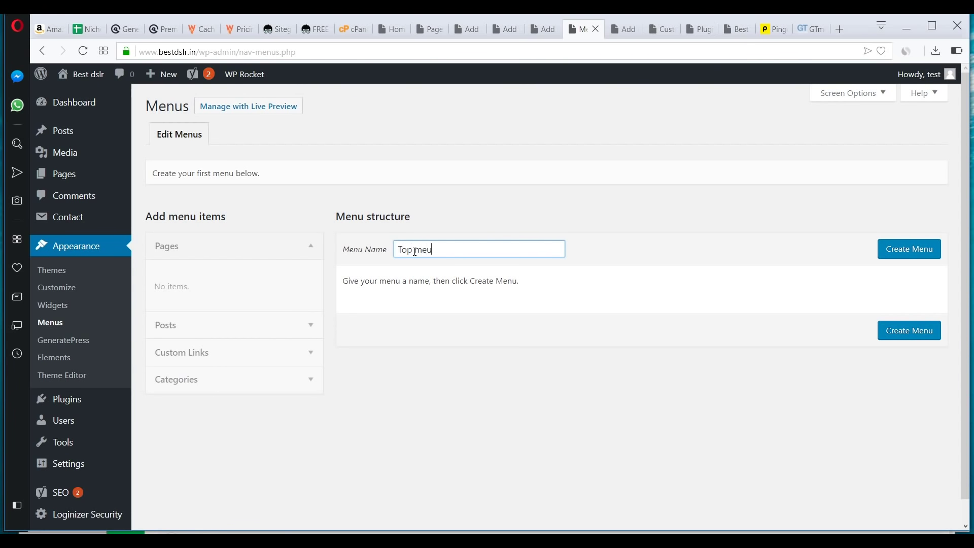
pyautogui.press('Return')
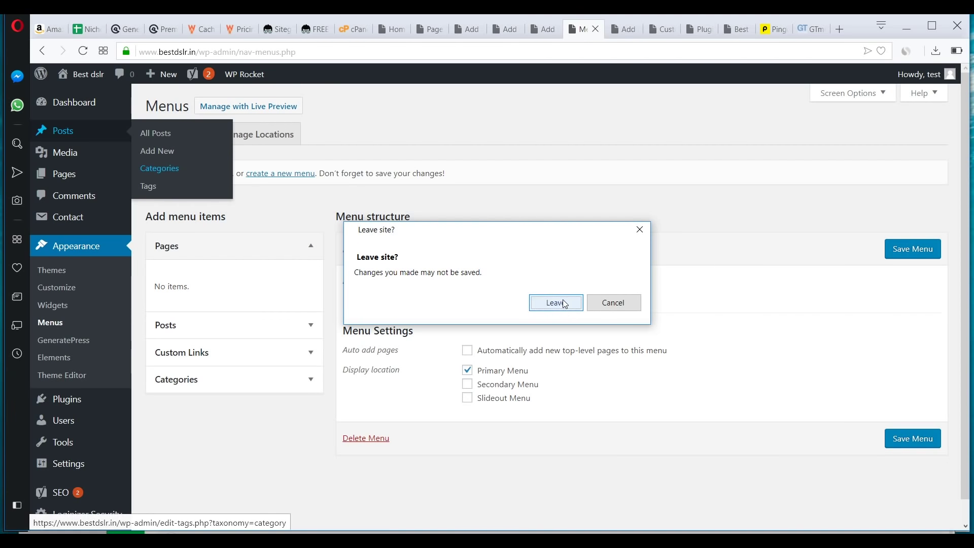
pyautogui.click(558, 302)
pyautogui.write('DSLR')
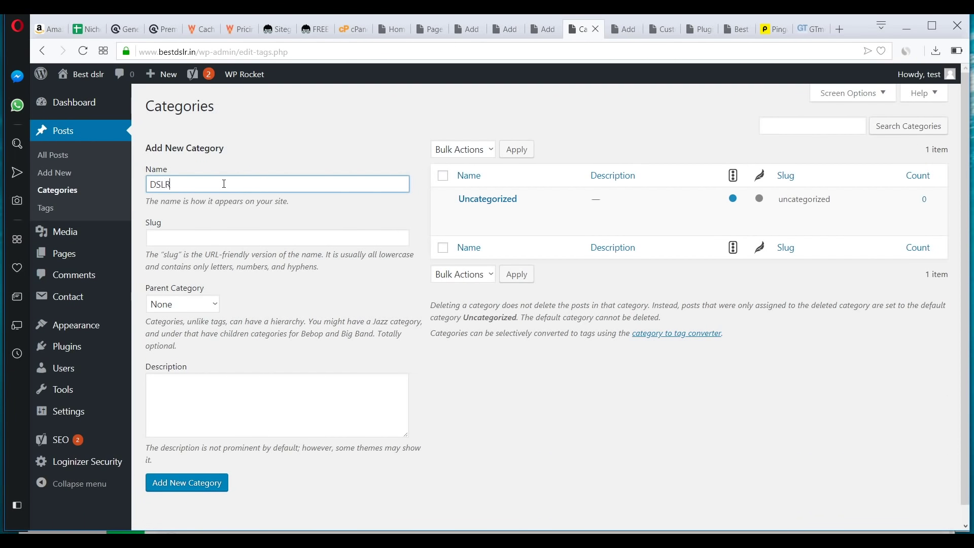
# - Add the 'DSLR accessories' and 'Lenses' categories after DSLR, each with its own slug
pyautogui.click(195, 483)
pyautogui.click(172, 181)
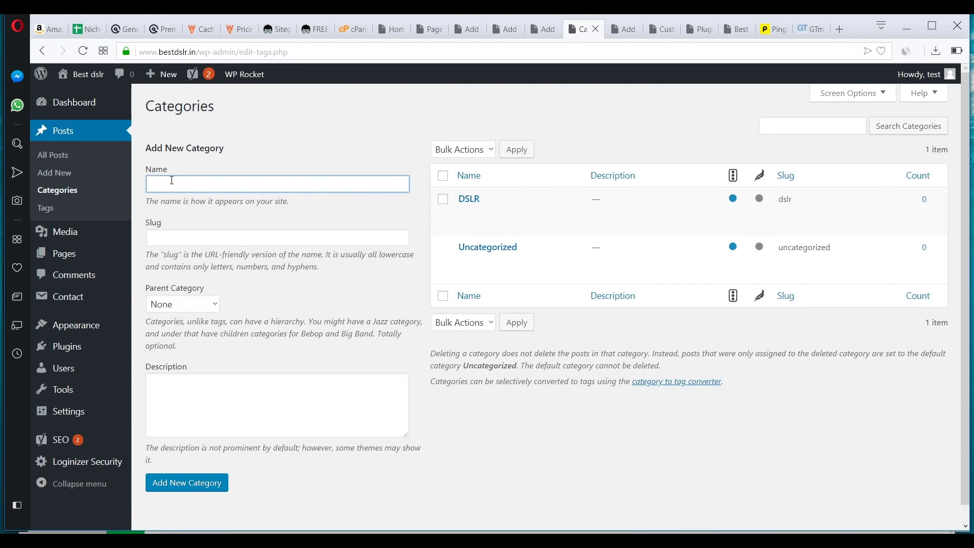
pyautogui.write('DSLR accessories')
pyautogui.click(186, 482)
pyautogui.click(190, 180)
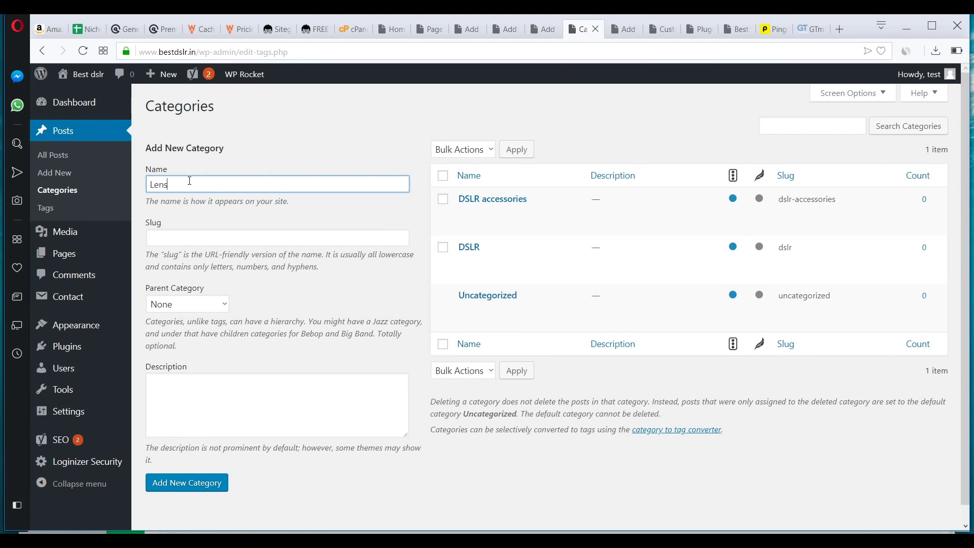
pyautogui.click(185, 488)
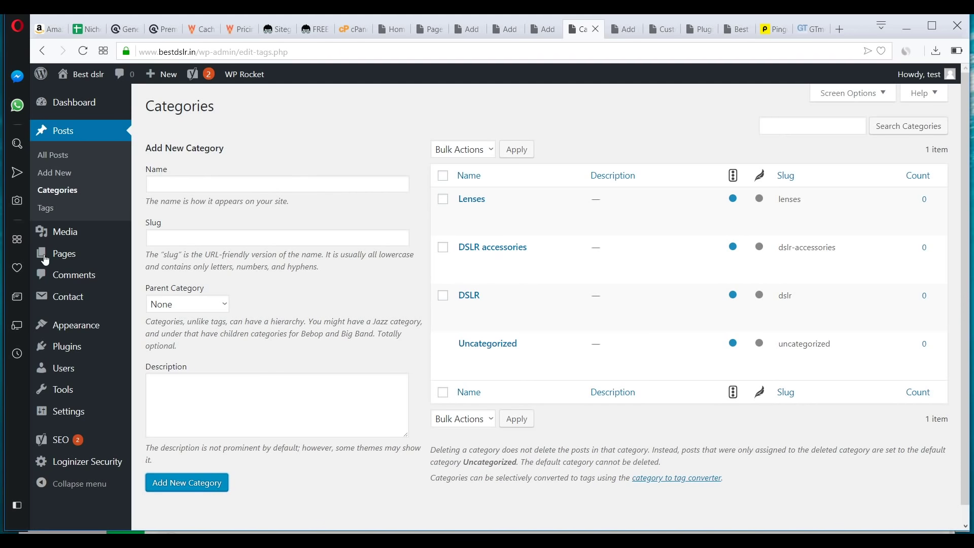
# - Select the Top meu menu and assign it to the Primary Menu location
pyautogui.moveTo(81, 326)
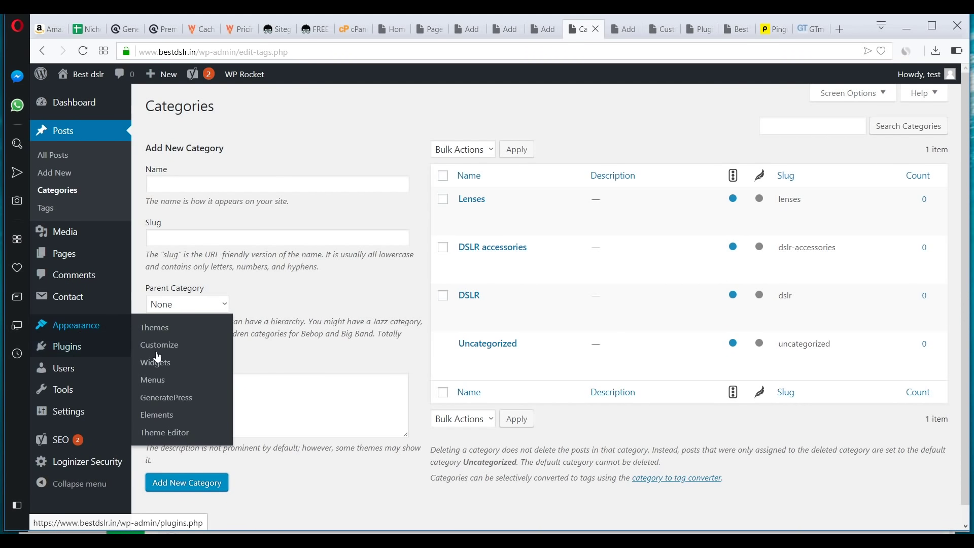
pyautogui.click(156, 382)
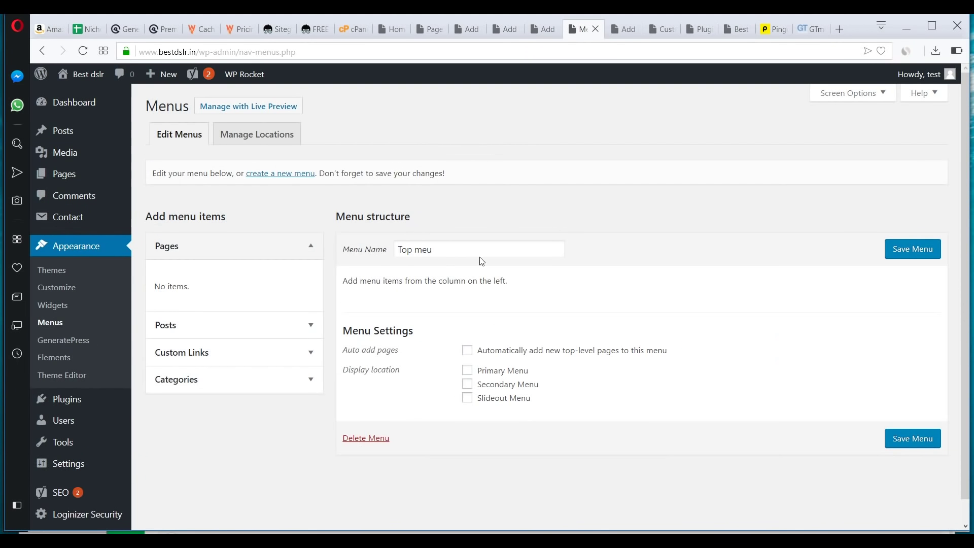
pyautogui.click(441, 252)
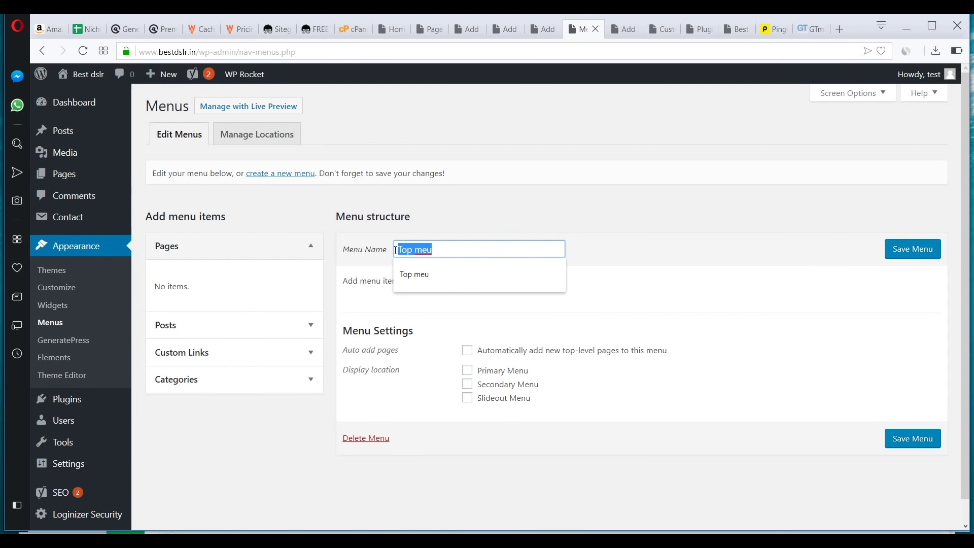
pyautogui.click(471, 373)
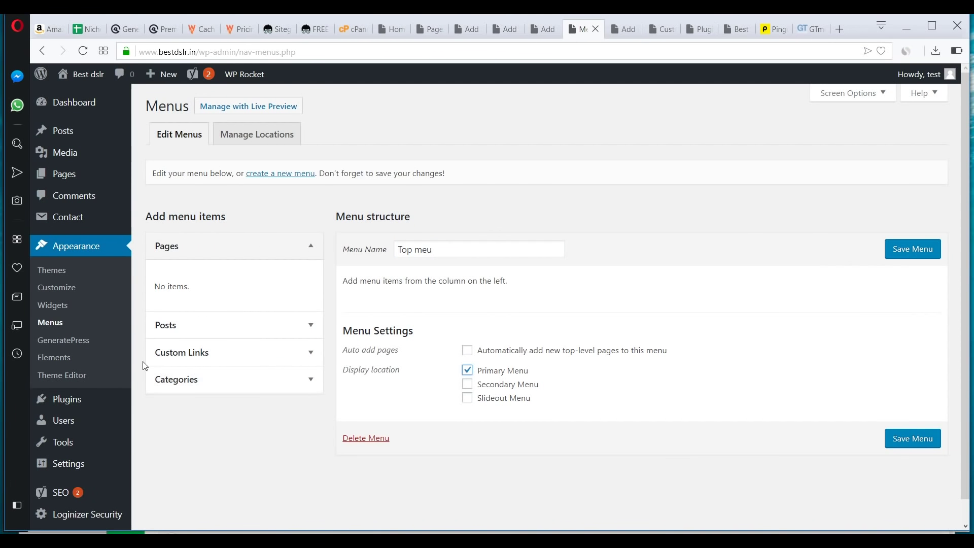
# - Add the DSLR, DSLR accessories and Lenses categories to the menu
pyautogui.click(191, 380)
pyautogui.click(226, 369)
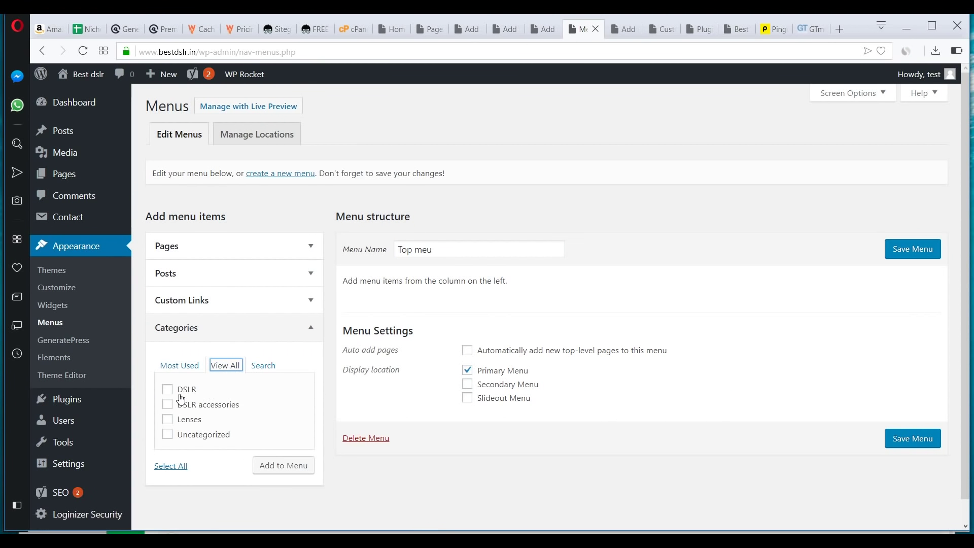
pyautogui.click(166, 391)
pyautogui.click(191, 406)
pyautogui.click(186, 425)
pyautogui.click(281, 466)
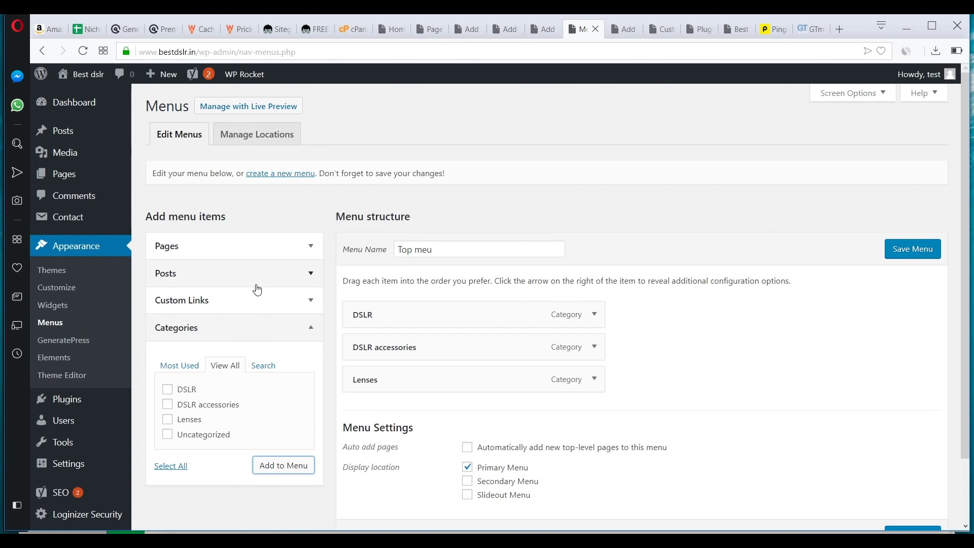
# - Add a 'Home' custom link pointing to the site's address
pyautogui.click(258, 301)
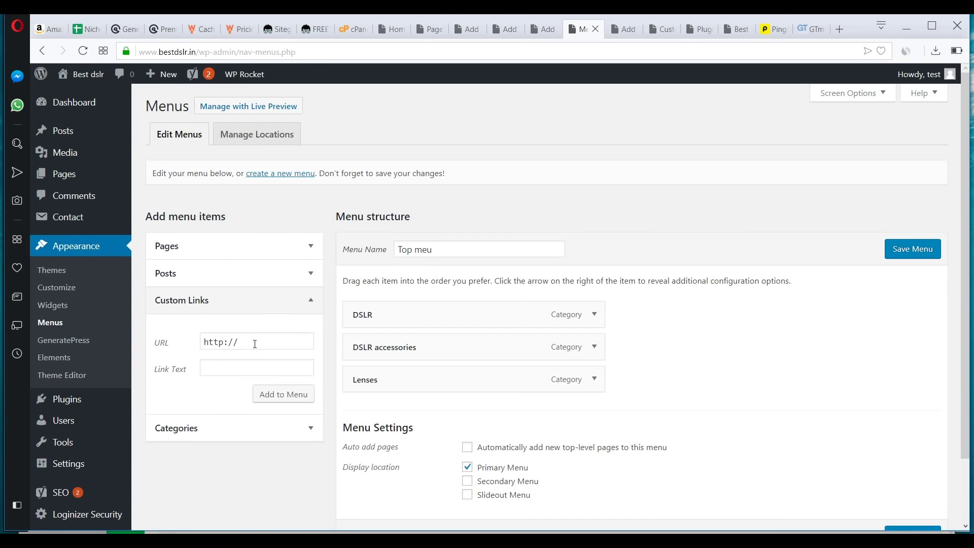
pyautogui.click(242, 369)
pyautogui.write('Home')
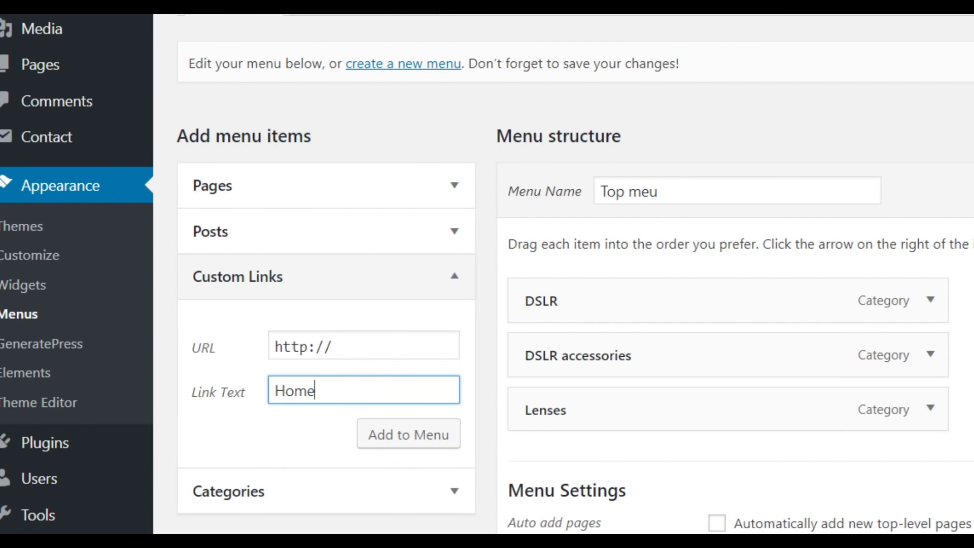
pyautogui.click(464, 334)
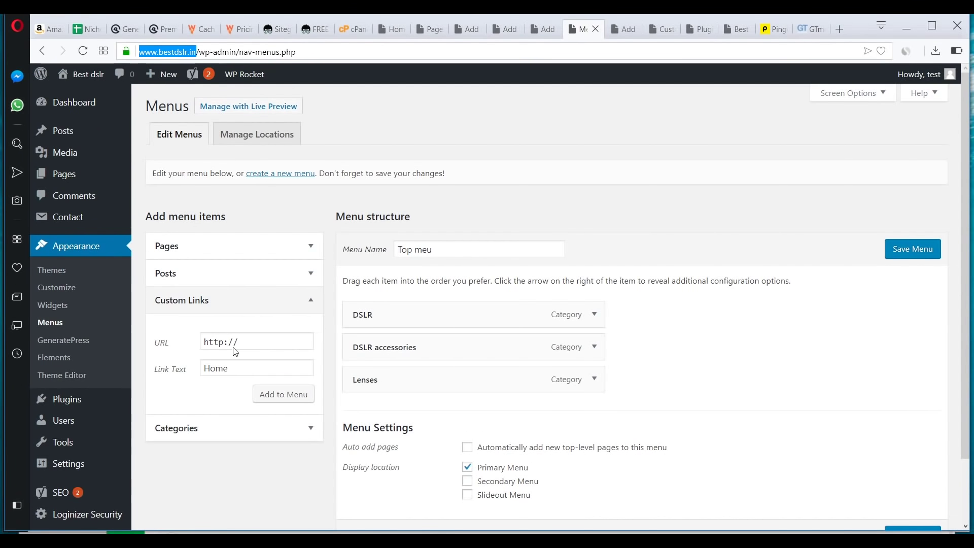
pyautogui.click(260, 342)
pyautogui.hotkey('ctrl', 'a')
pyautogui.write('https://www.bestdslr.in')
pyautogui.click(283, 395)
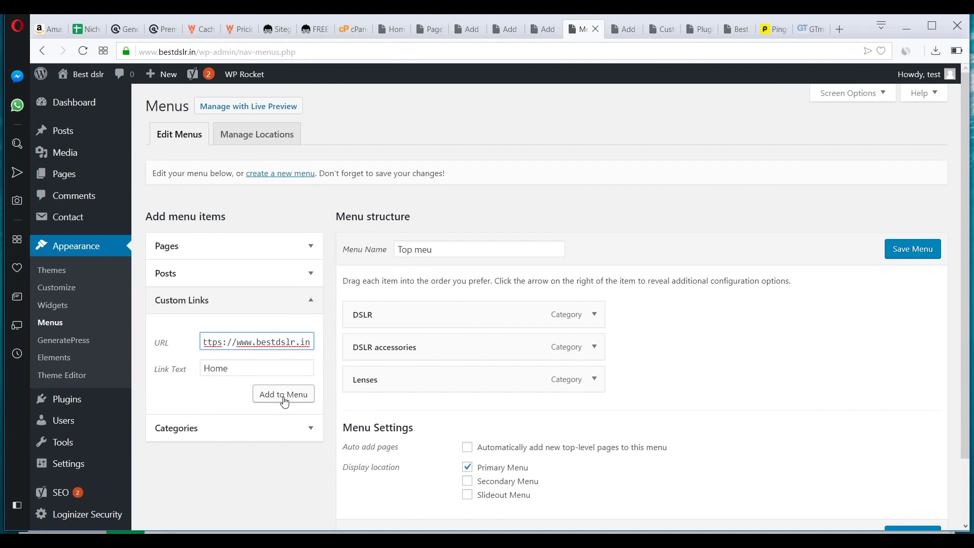
# - Move Home to the top, save the Top meu menu, and open the live site in a new tab
pyautogui.moveTo(383, 409); pyautogui.dragTo(472, 320)
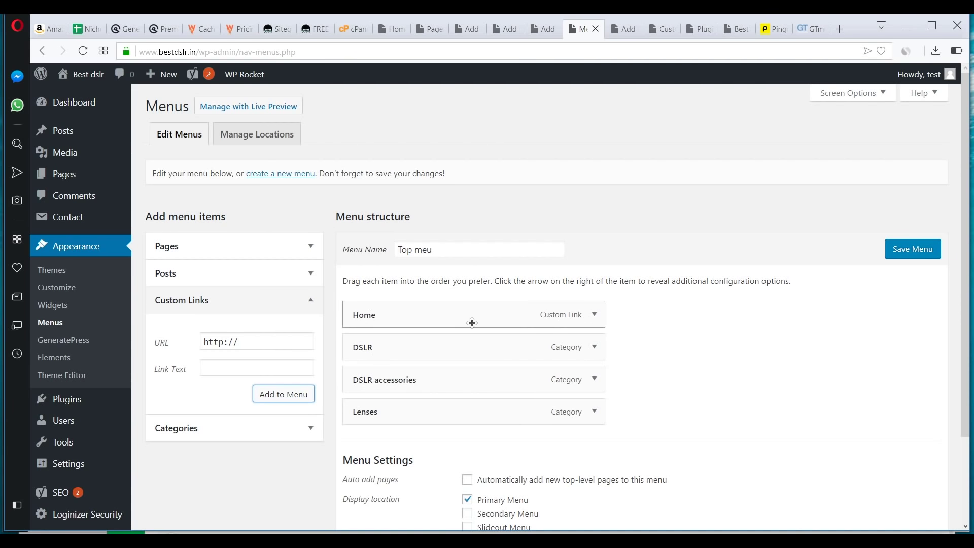
pyautogui.click(901, 251)
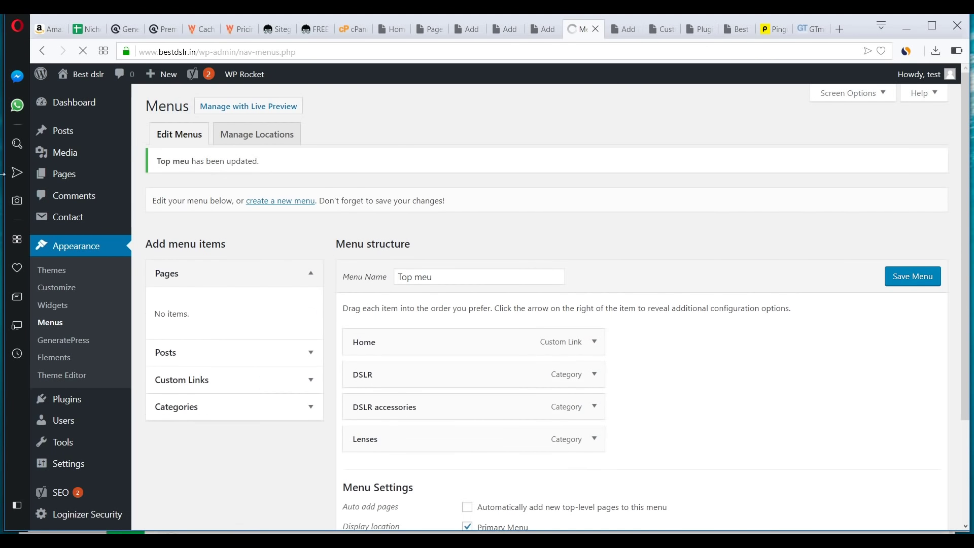
pyautogui.moveTo(81, 75)
pyautogui.middleClick(95, 100)
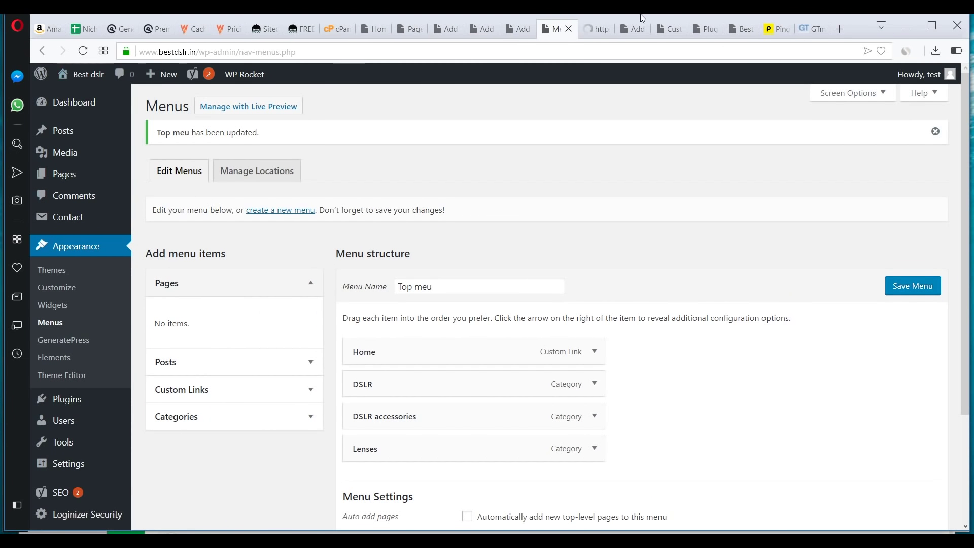
# - Check the live homepage's Home, DSLR, DSLR accessories and Lenses menu, then return to Menus
pyautogui.click(588, 31)
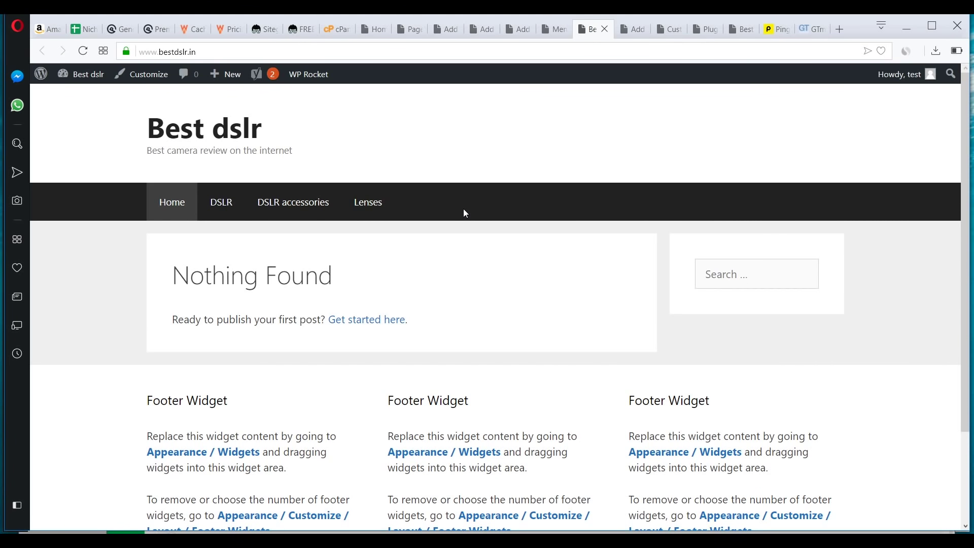
pyautogui.scroll(-3, 463, 235)
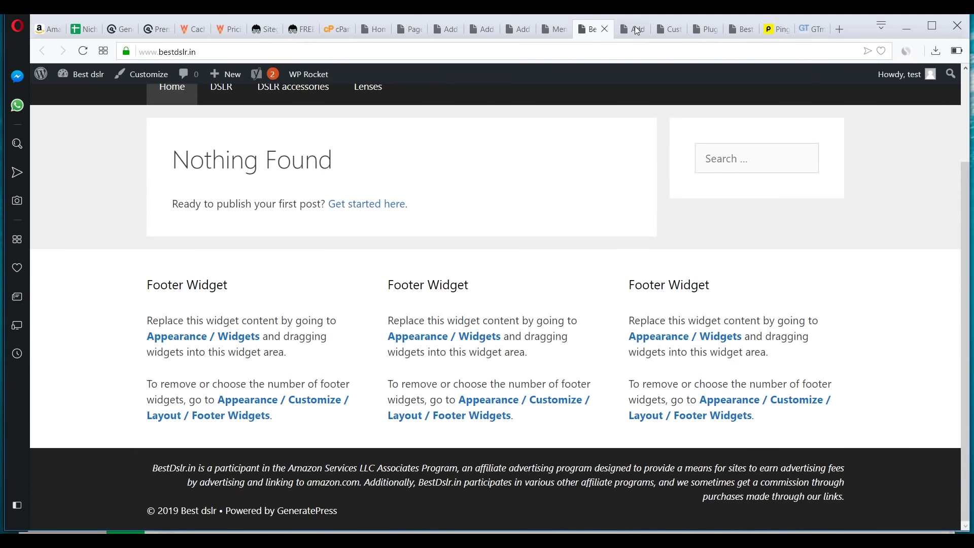
pyautogui.scroll(3, 463, 415)
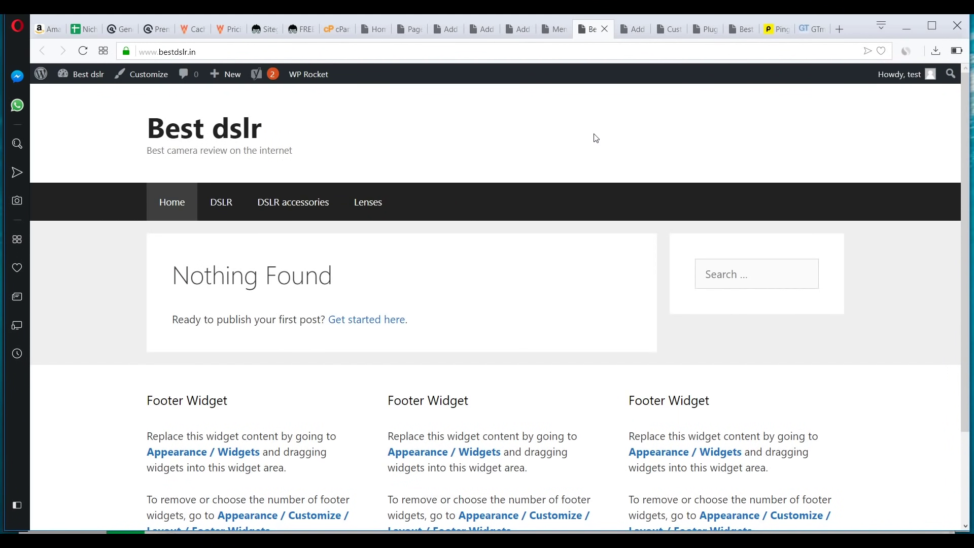
pyautogui.click(553, 31)
pyautogui.scroll(-3, 405, 341)
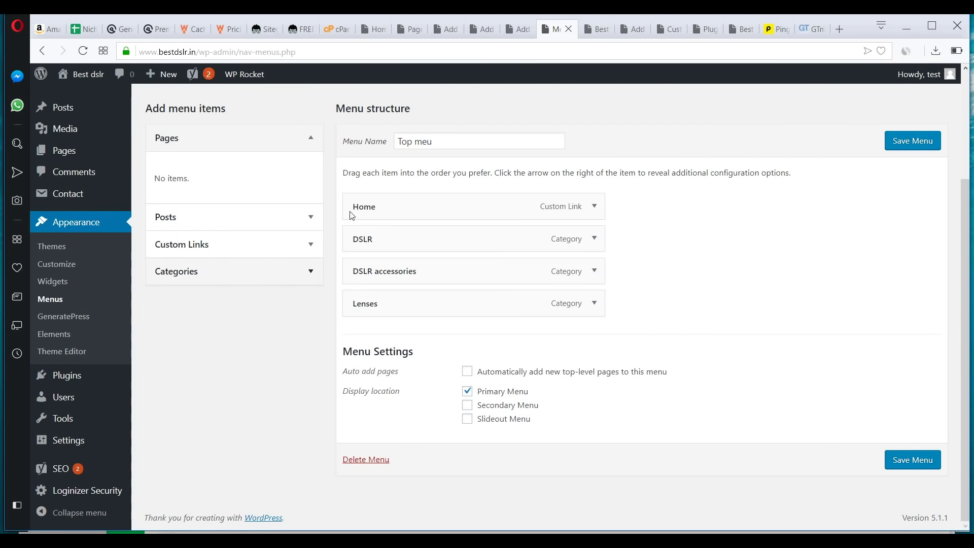
# - Launch the Customizer, view All Posts, then return to the Customizer preview showing the new menu
pyautogui.click(65, 262)
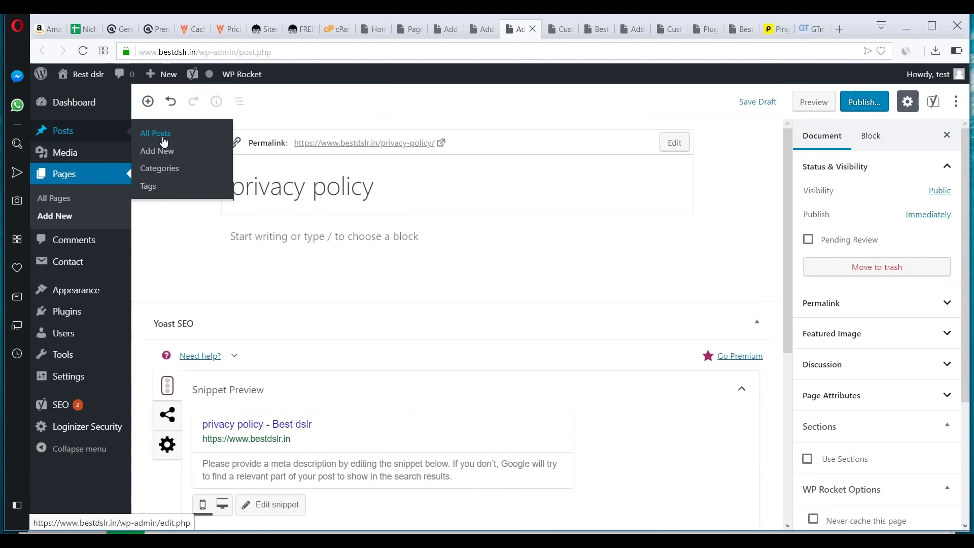
pyautogui.click(162, 138)
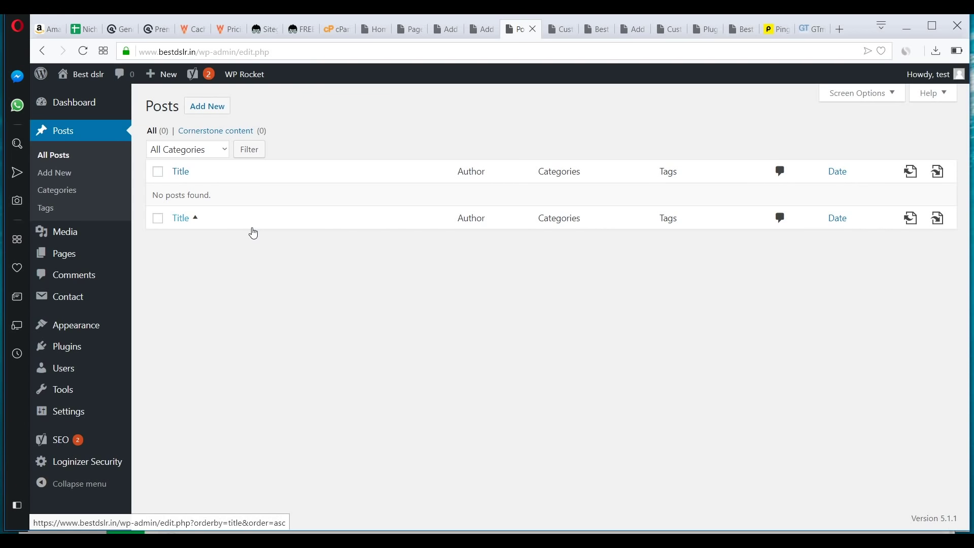
pyautogui.click(558, 35)
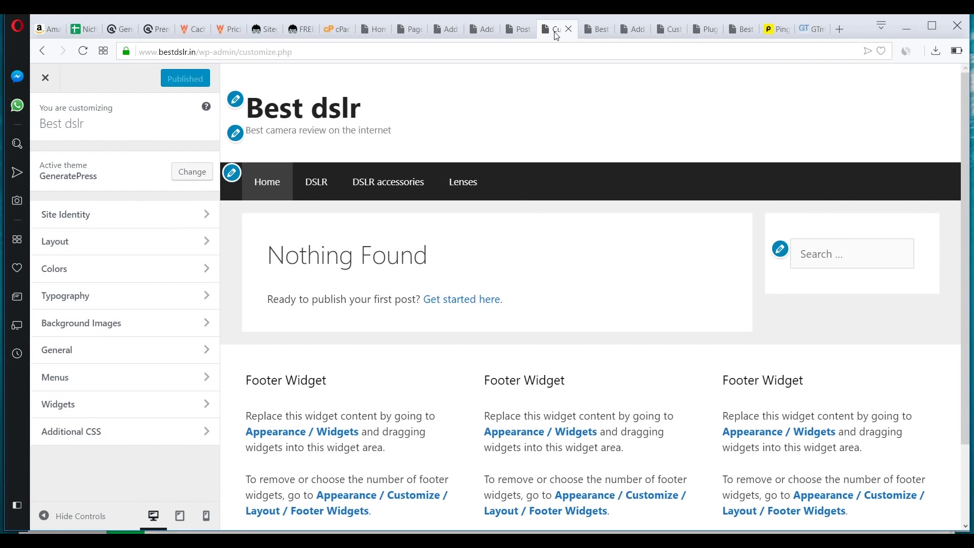